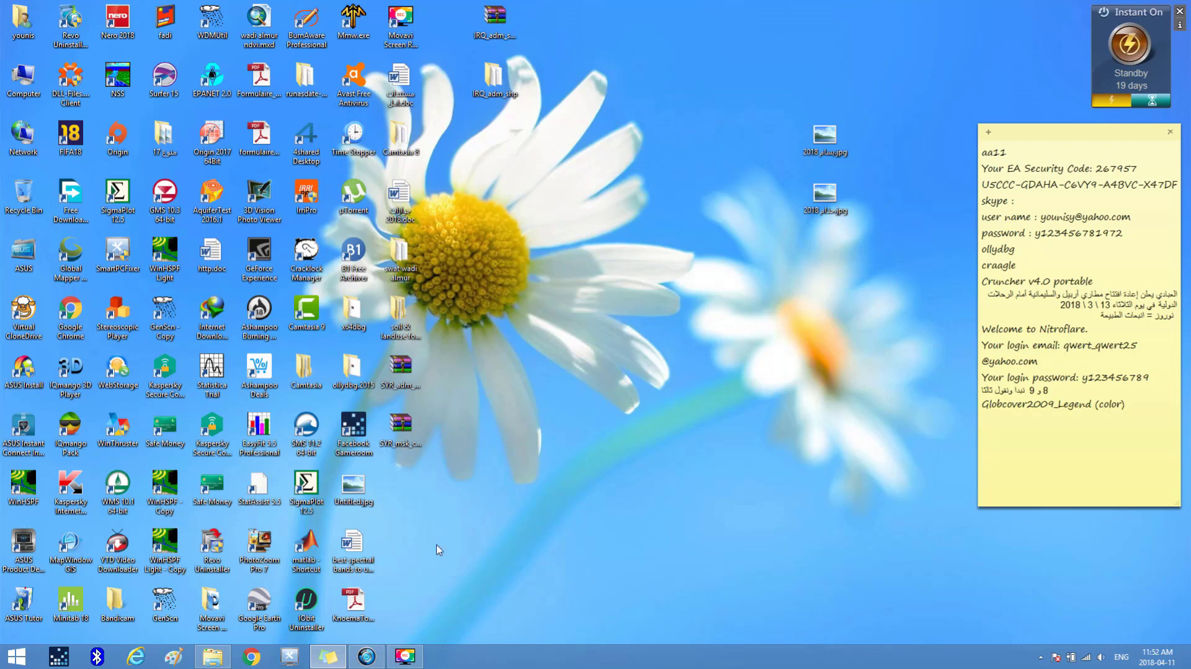
Step: Open the IRQ_msk_cov folder within the soil and landuse data folder and select GLC2000_legend_summary.doc and GLC2000_Lccs_110604.pdf
mouse_move(213, 664)
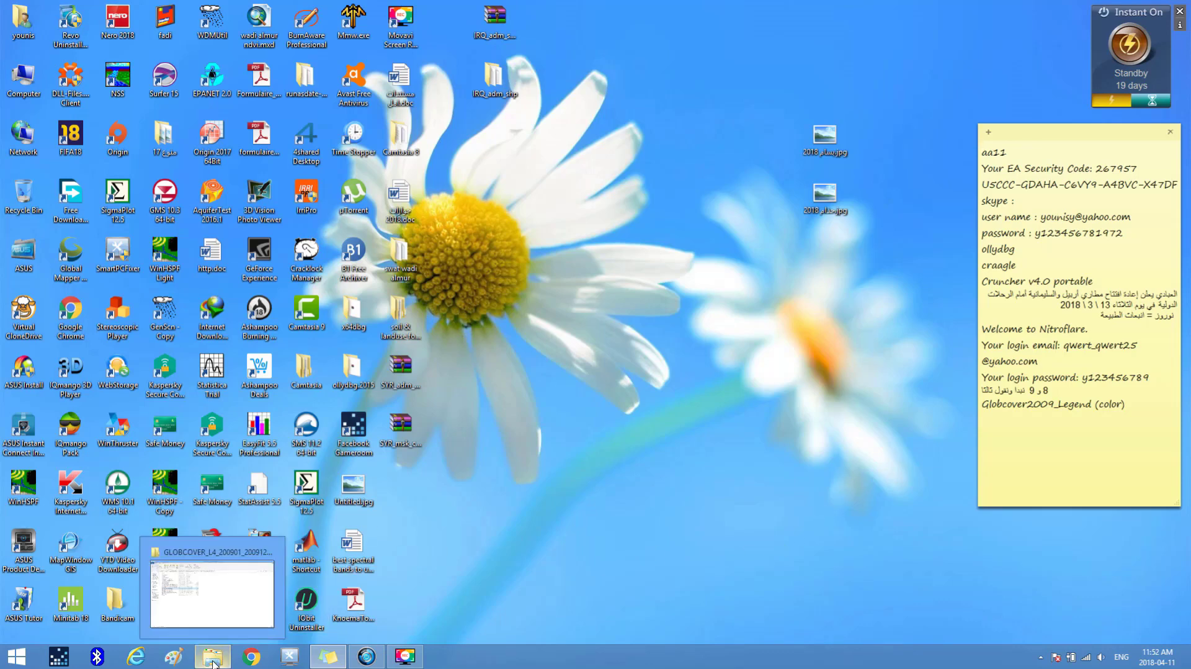
left_click(211, 593)
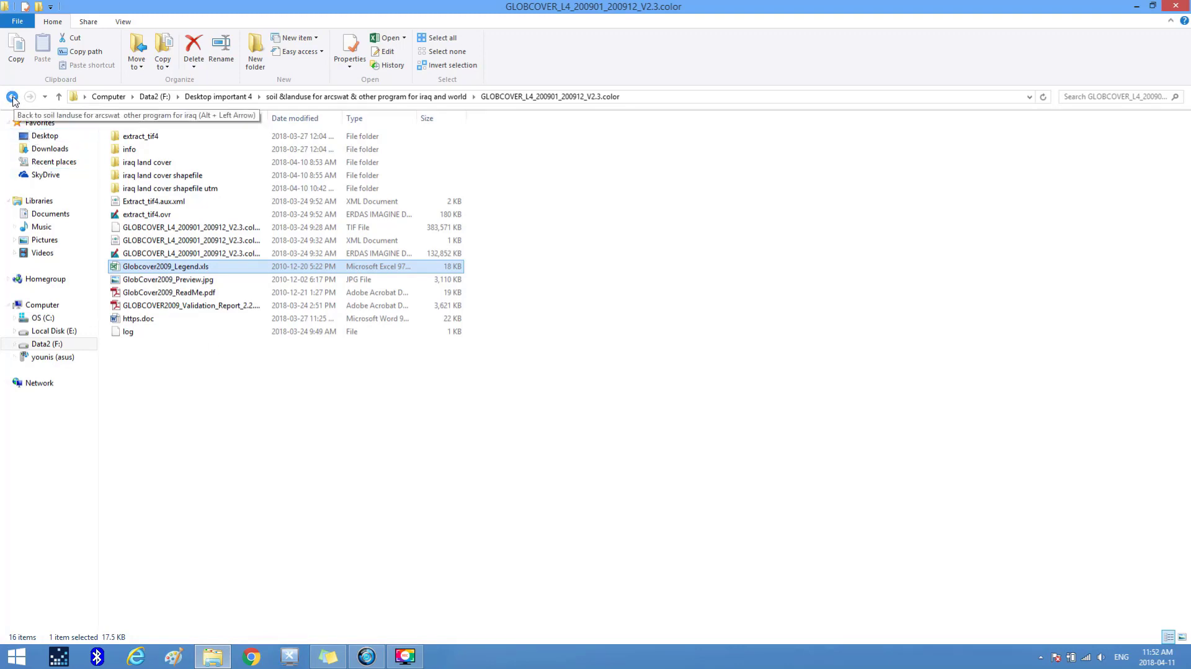
left_click(16, 102)
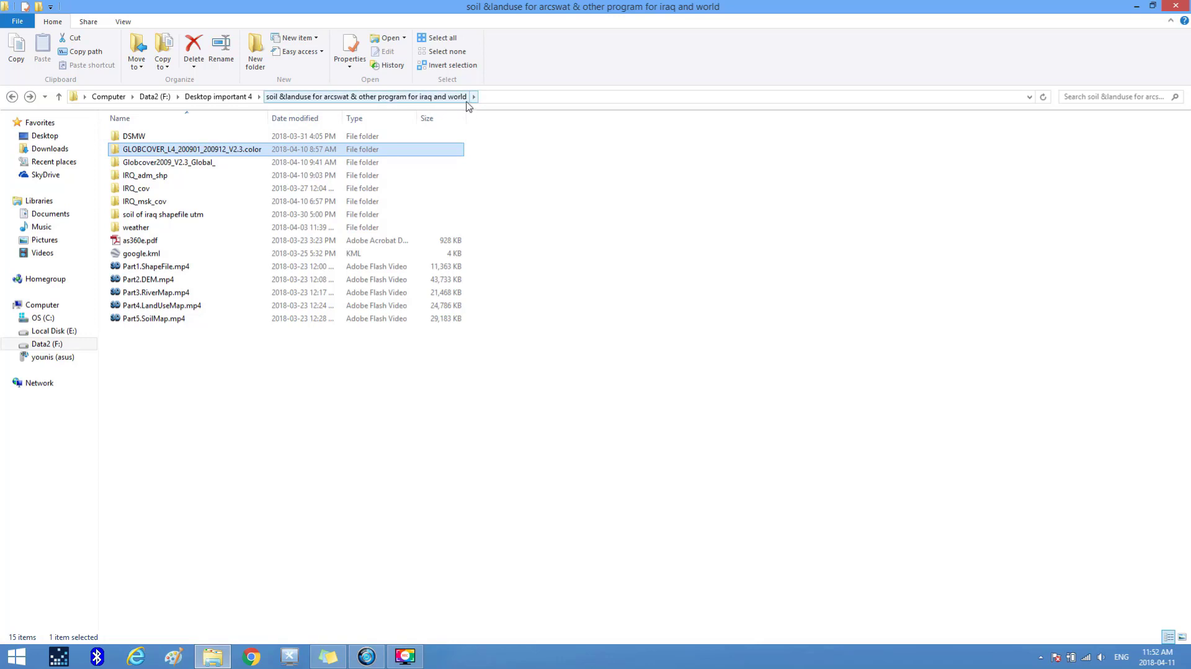
double_click(152, 205)
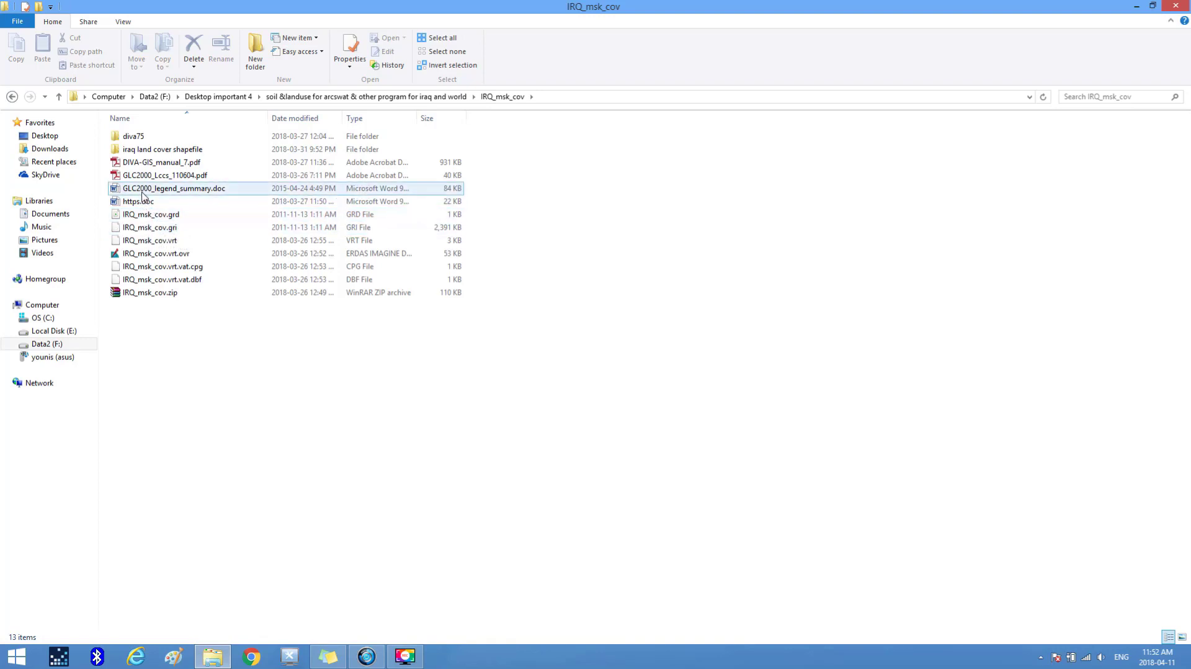
left_click(144, 193)
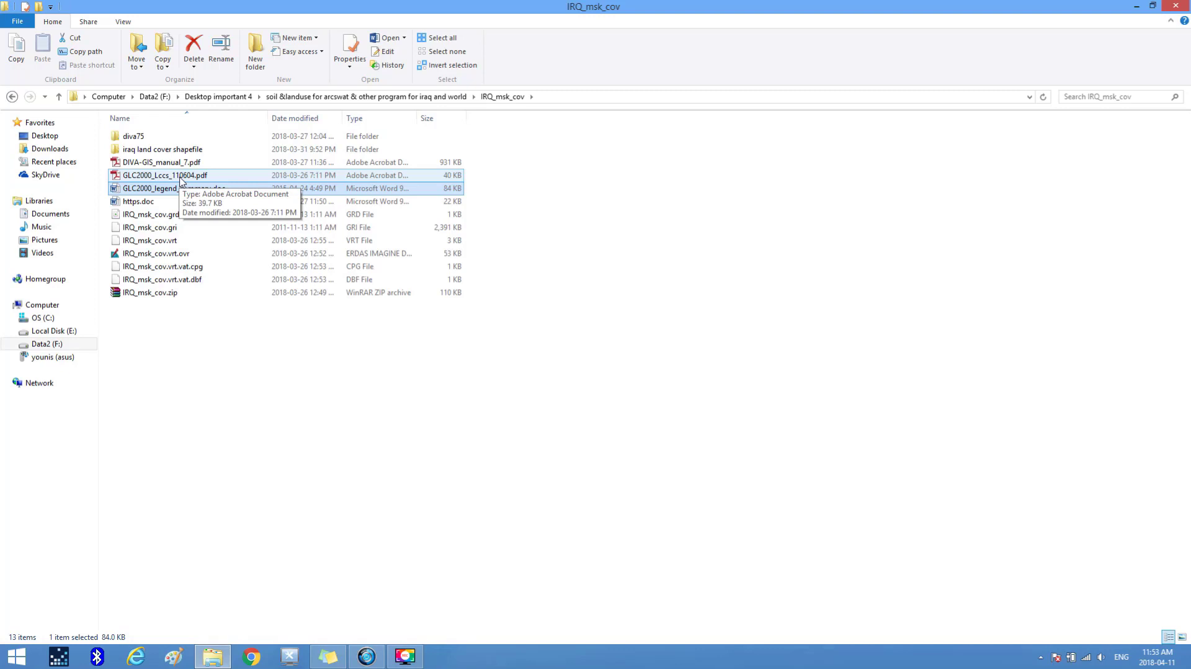
left_click(181, 176, "ctrl")
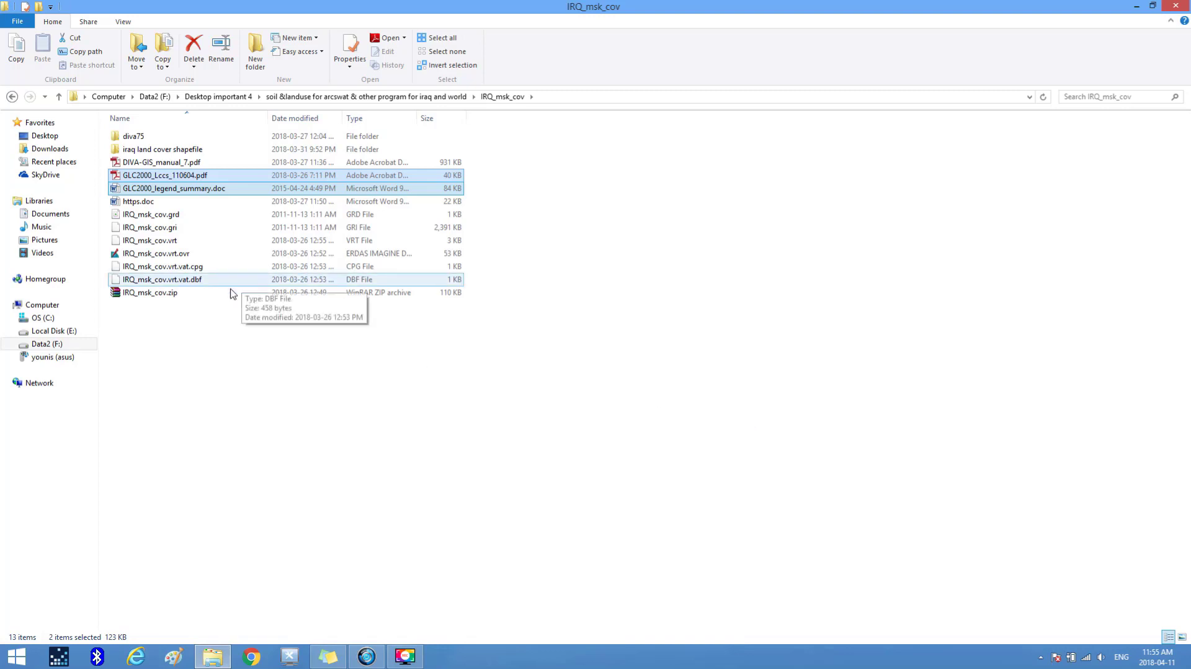
left_click(138, 203)
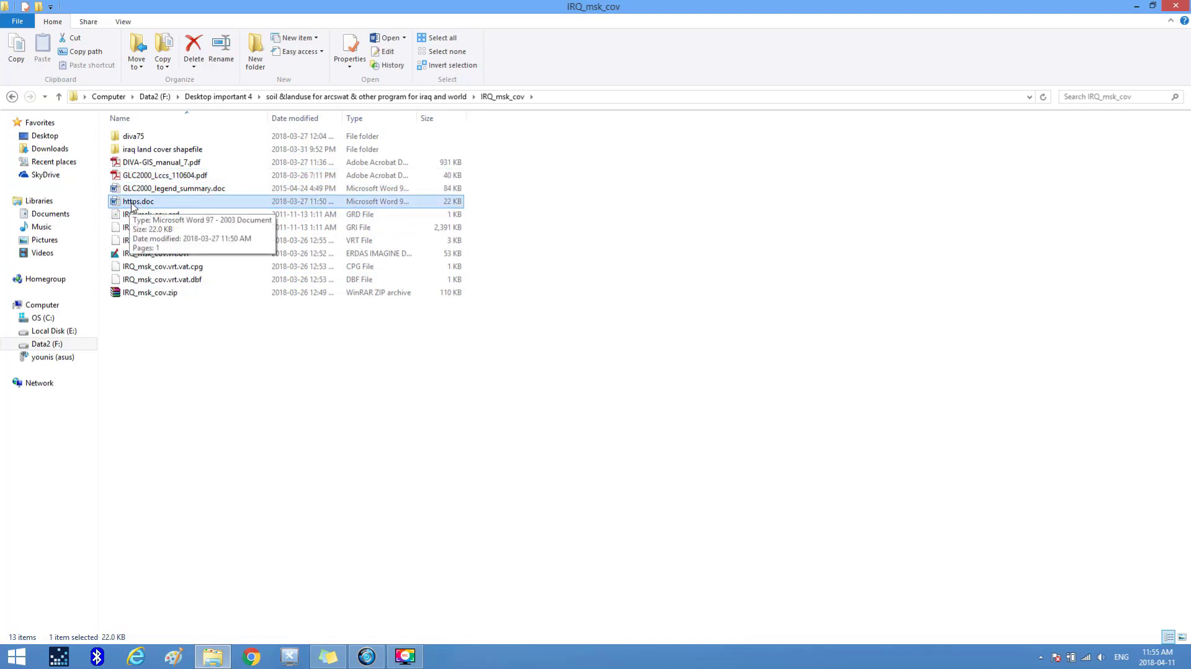
double_click(136, 203)
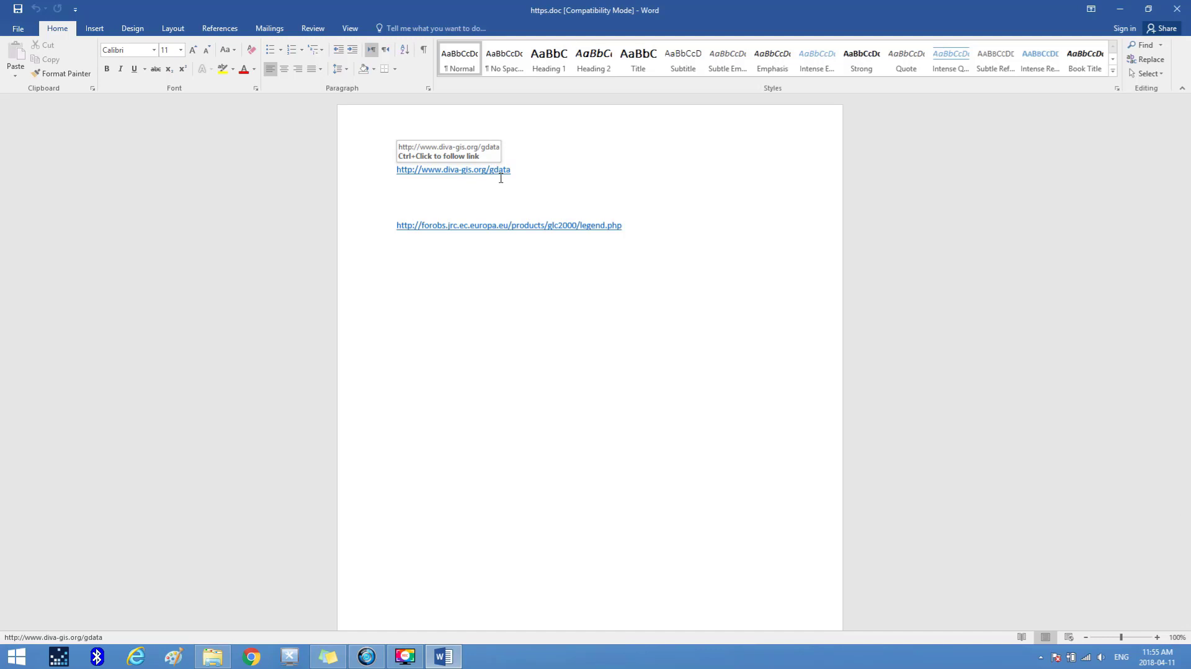
left_click(459, 173, "ctrl")
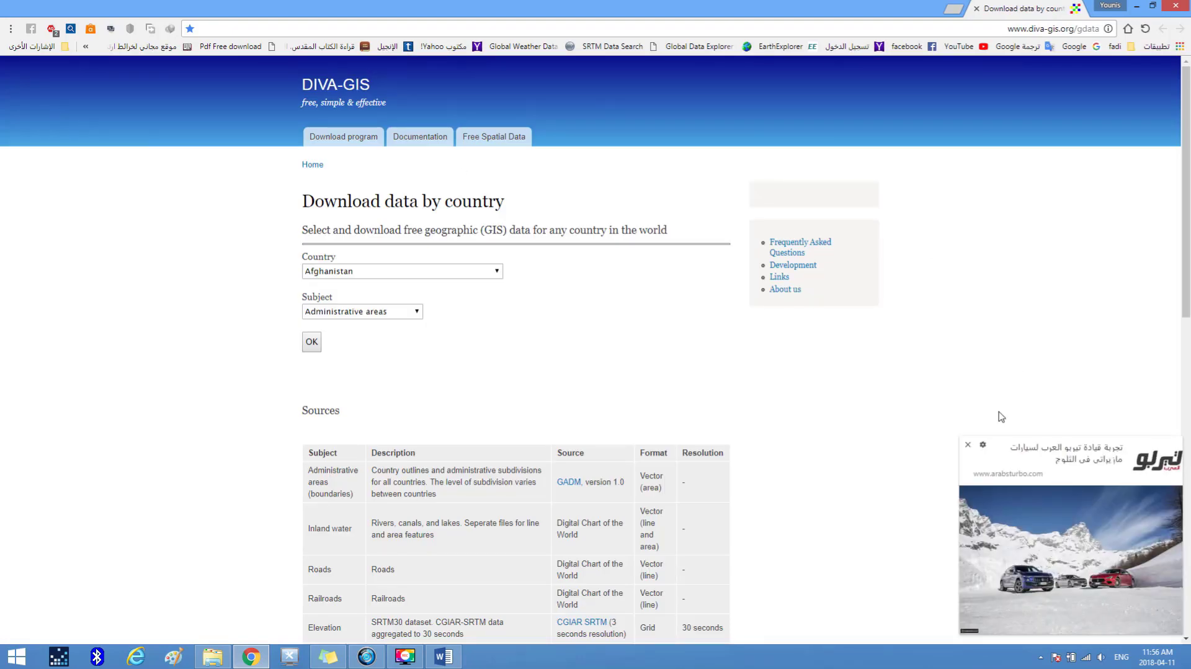
left_click(968, 444)
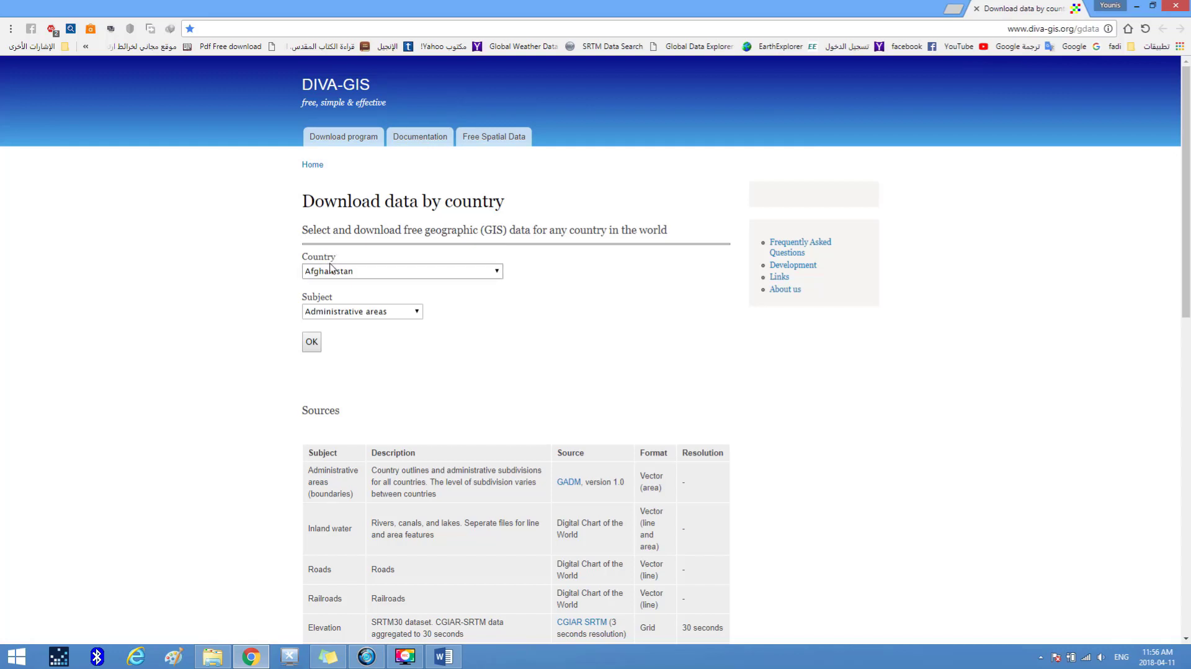
Step: Request country data for Iraq with the subject Land cover (country mask)
left_click(498, 272)
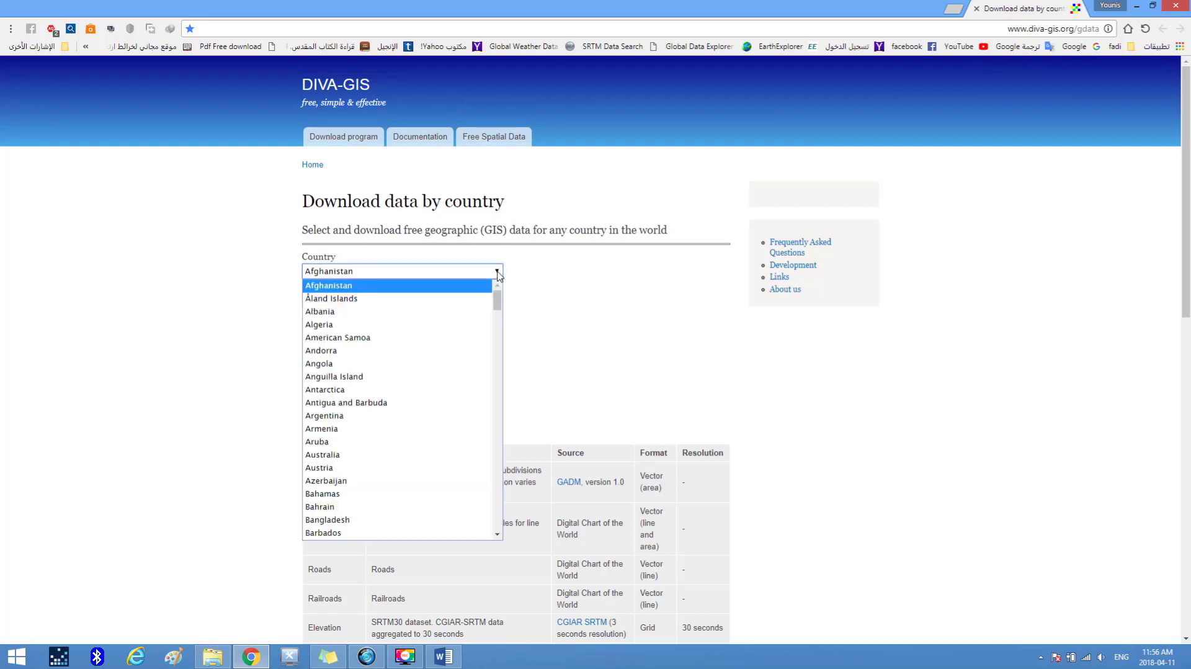
left_click_drag(499, 296, 519, 394)
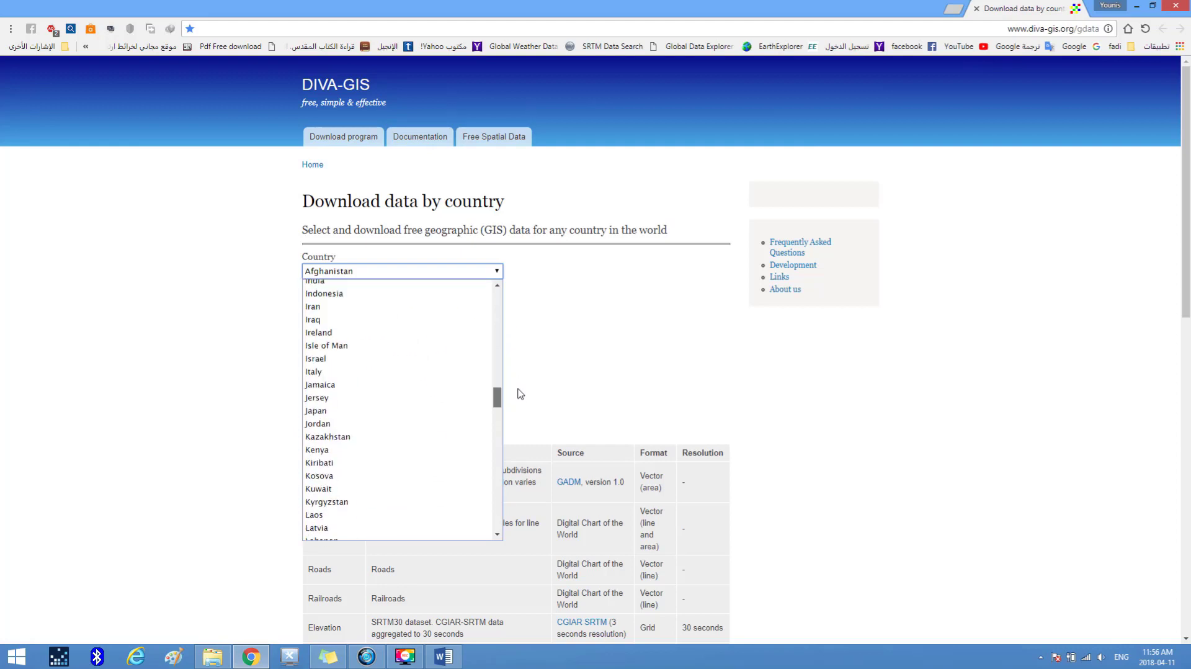
left_click(372, 320)
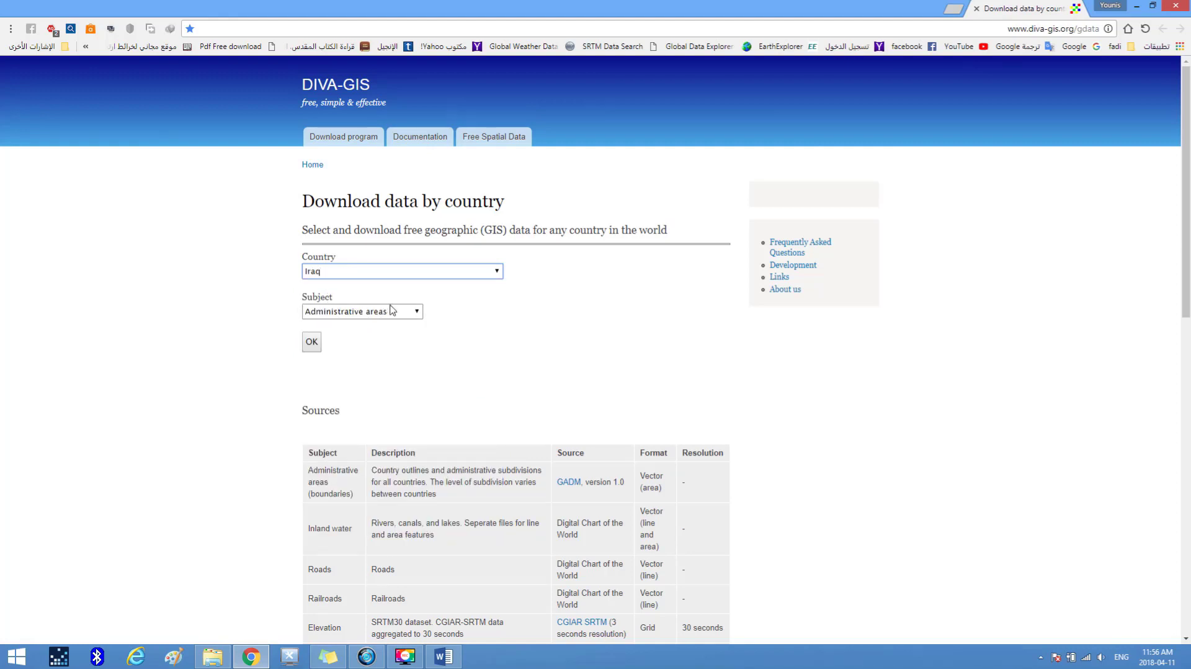
left_click(416, 314)
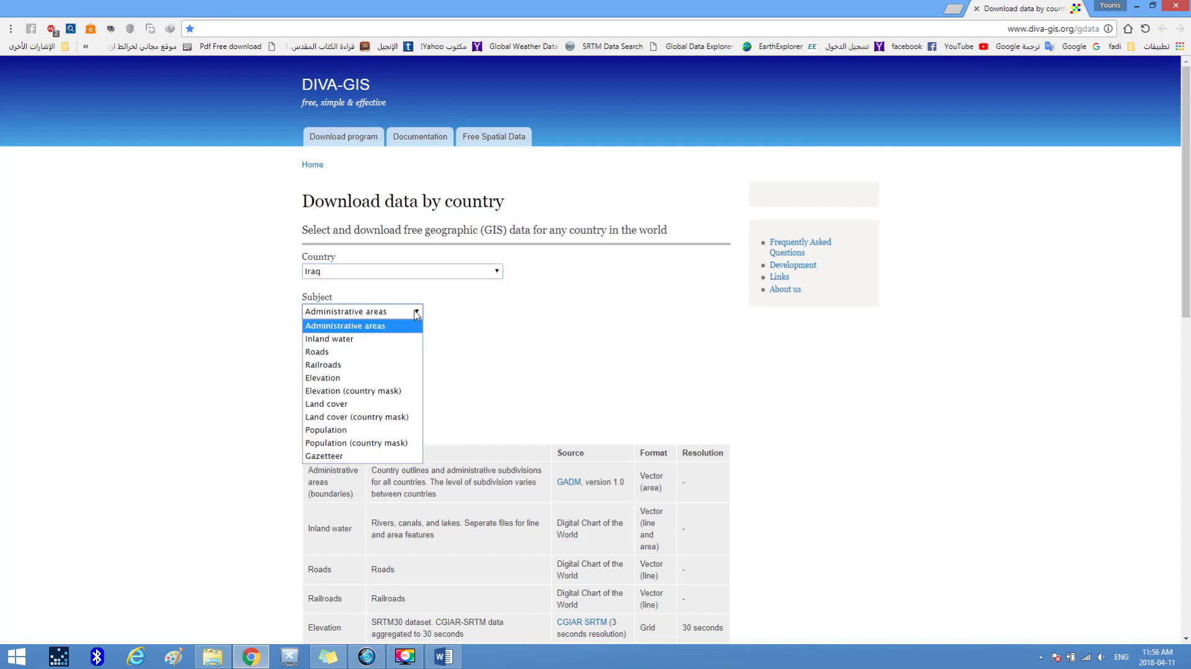
left_click(365, 417)
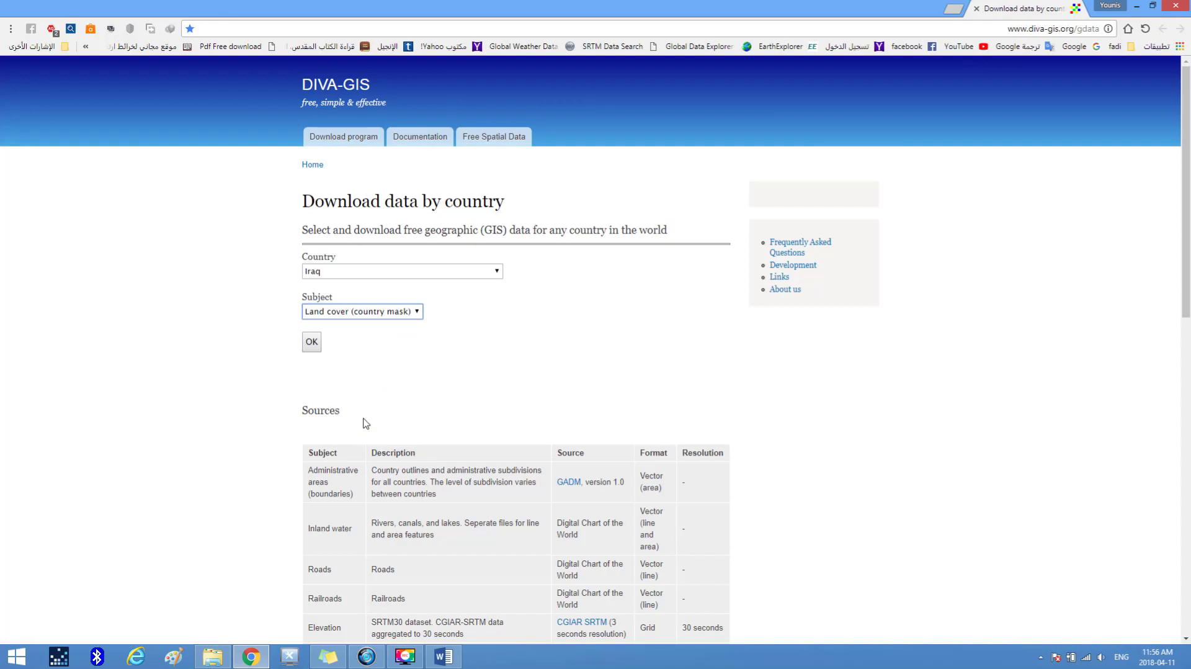
left_click(313, 342)
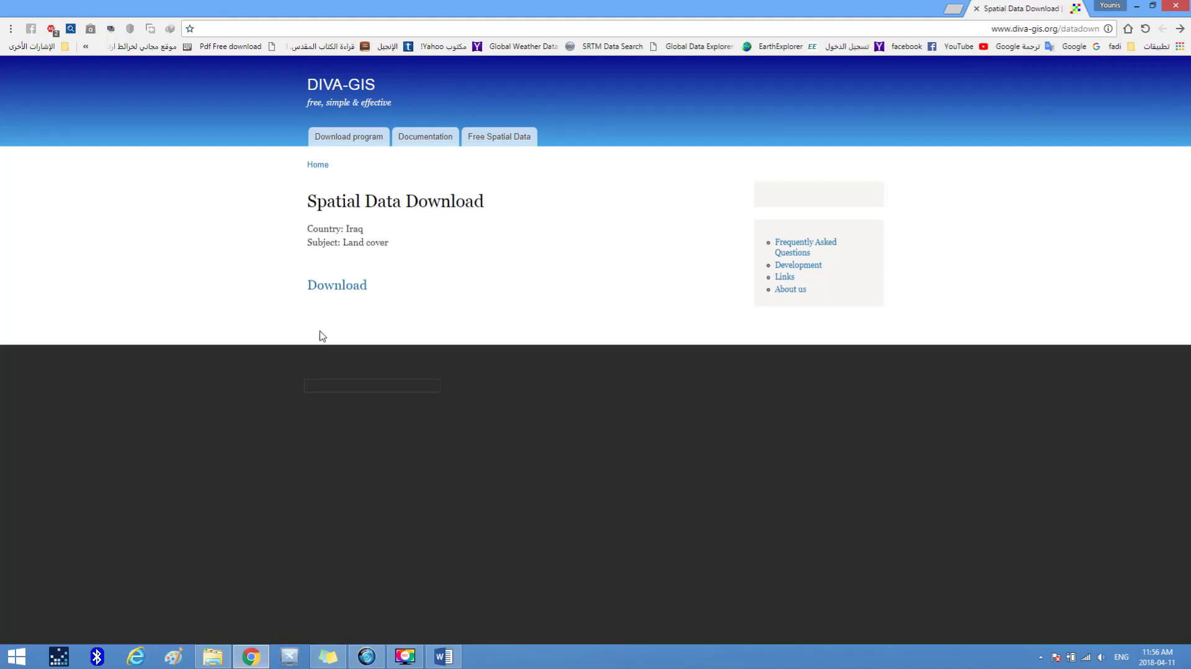
Step: Request the Iraq land cover archive download and cancel it in the download file dialog
left_click(347, 291)
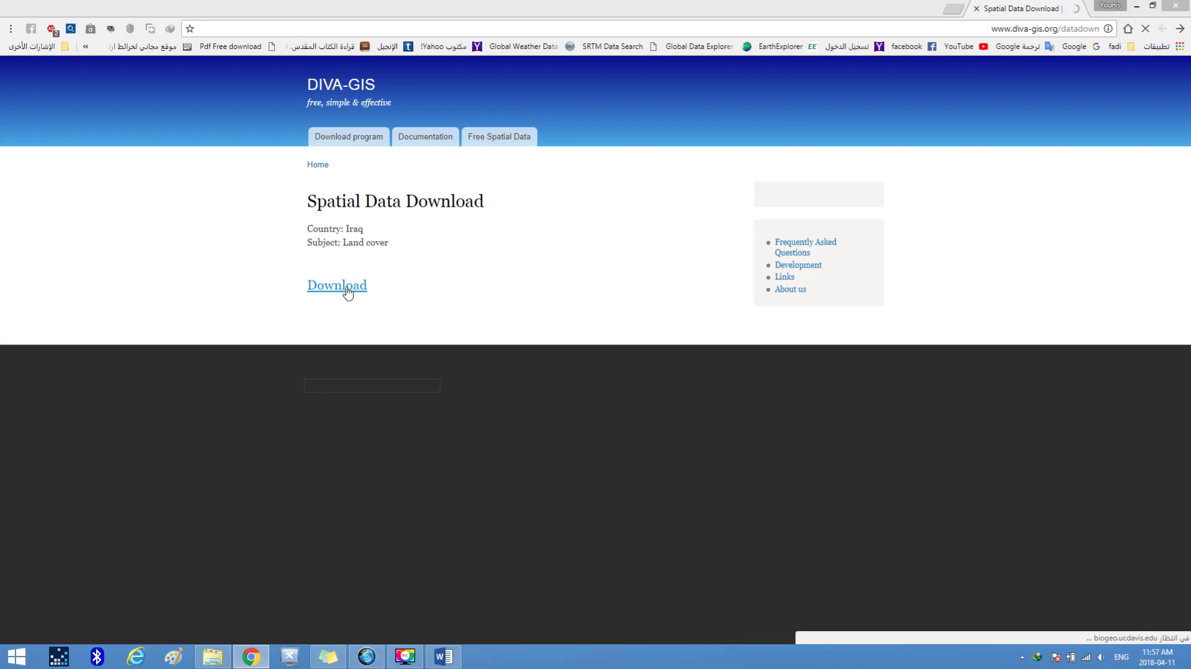
left_click(729, 380)
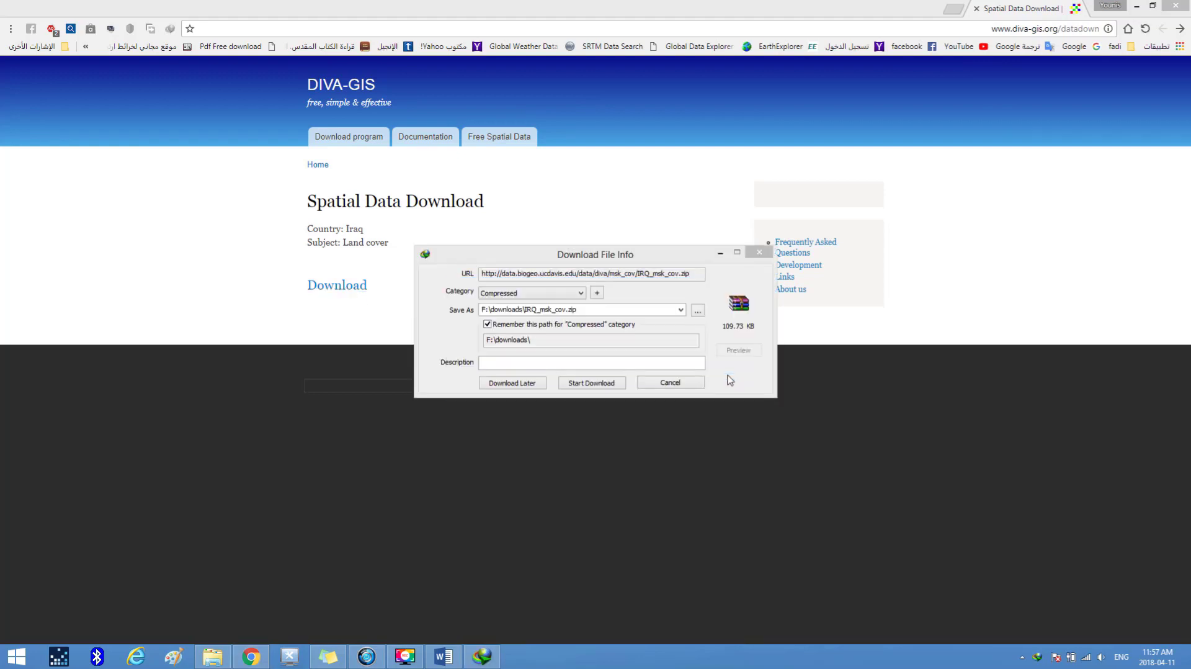
left_click(691, 383)
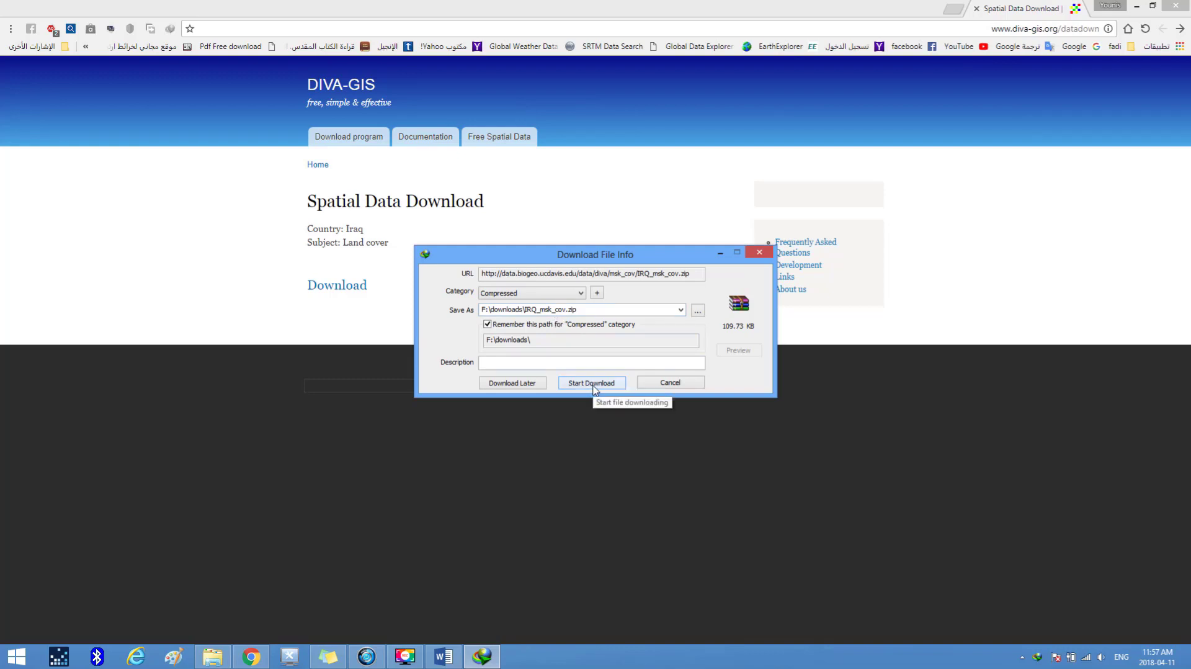
left_click(665, 384)
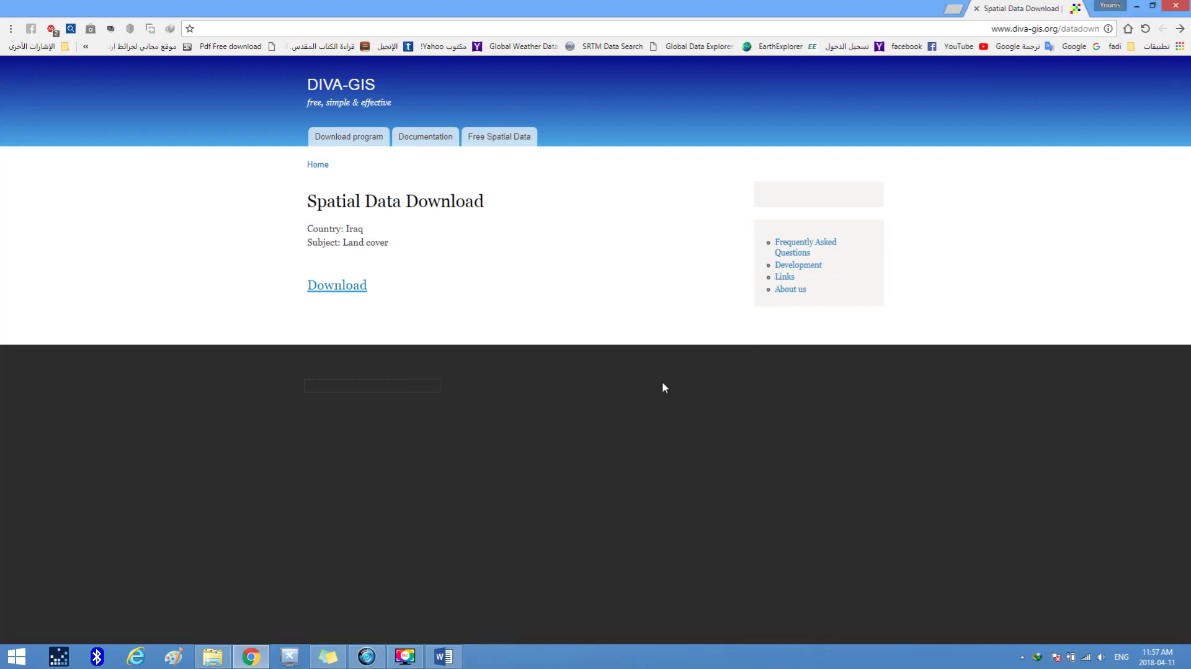
Step: Close the browser and https.doc, and copy IRQ_msk_cov.zip from the IRQ_msk_cov folder to the desktop
left_click(1172, 7)
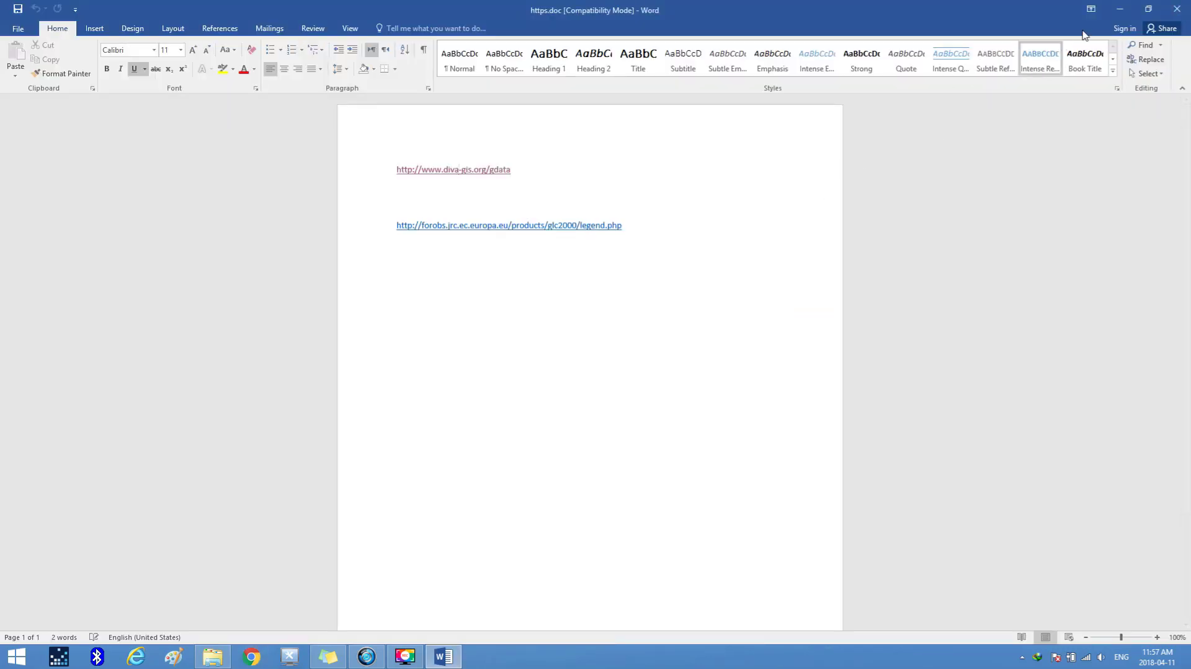
left_click(1176, 9)
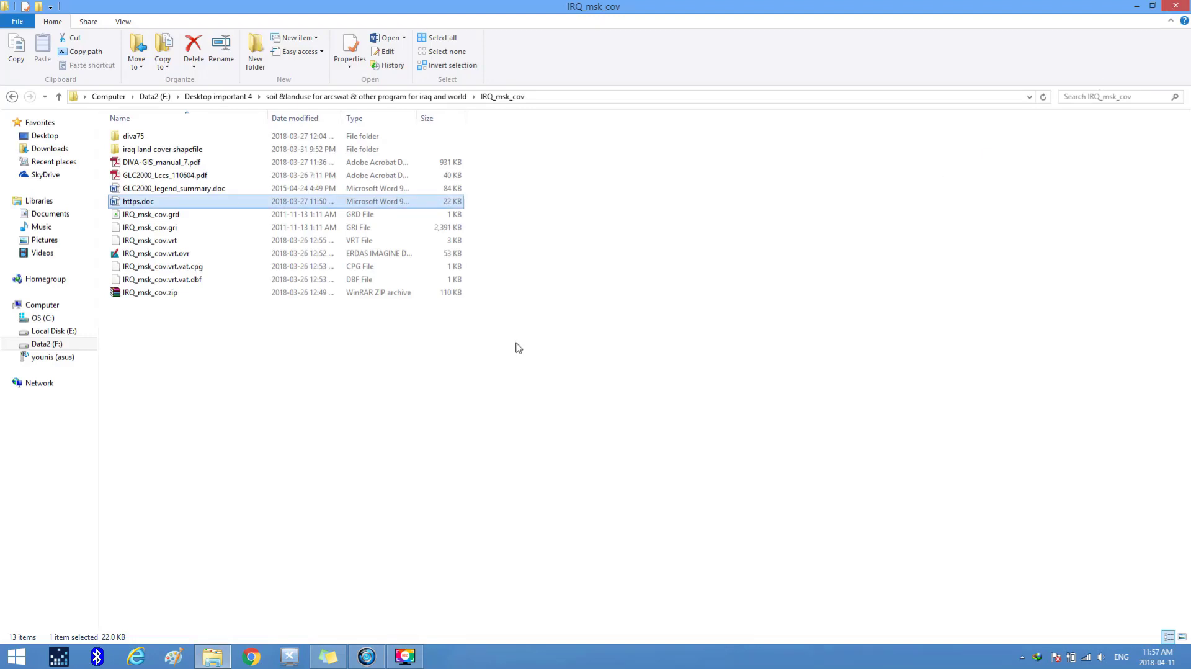
left_click(137, 299)
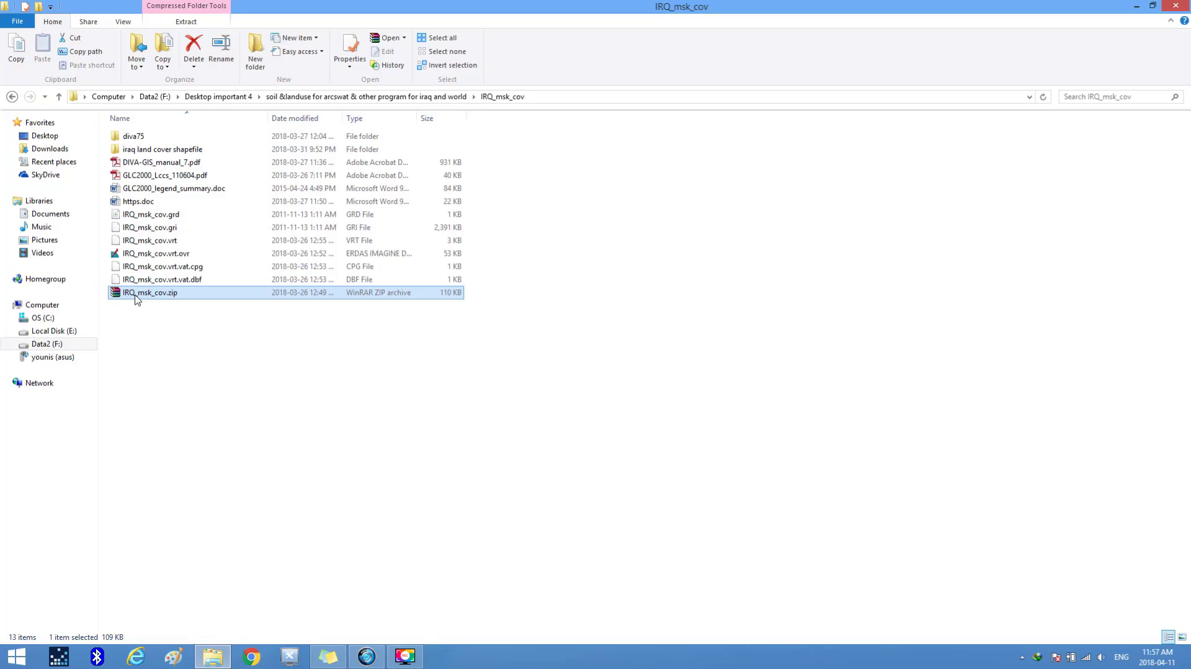
left_click(17, 50)
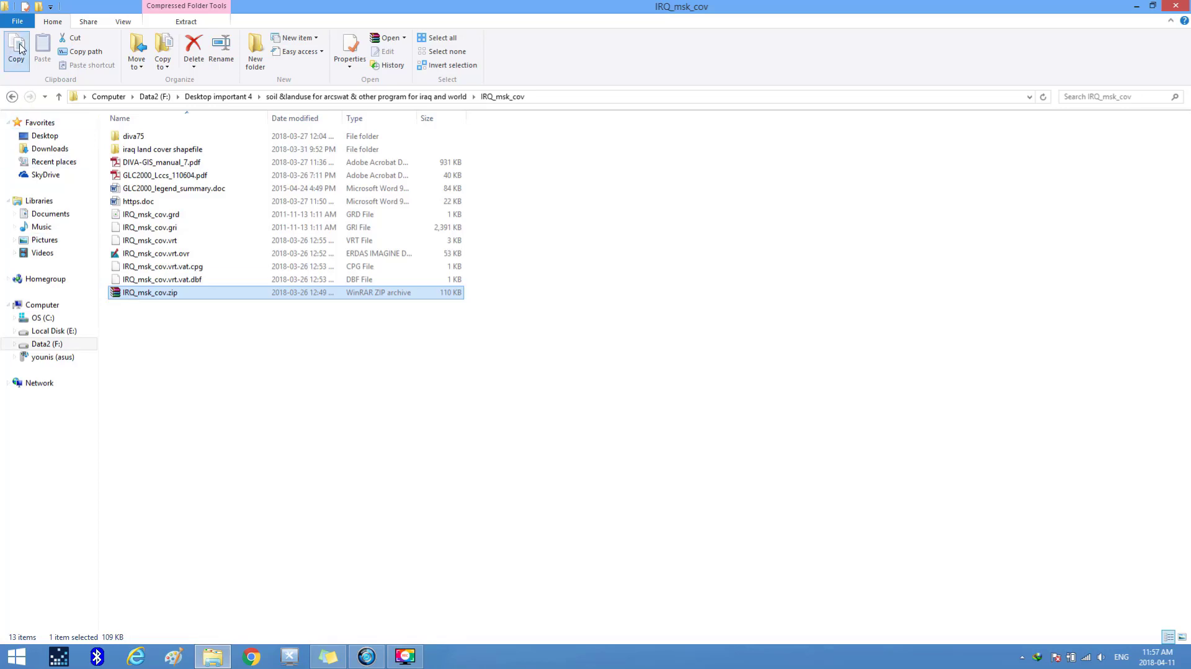
left_click(1139, 6)
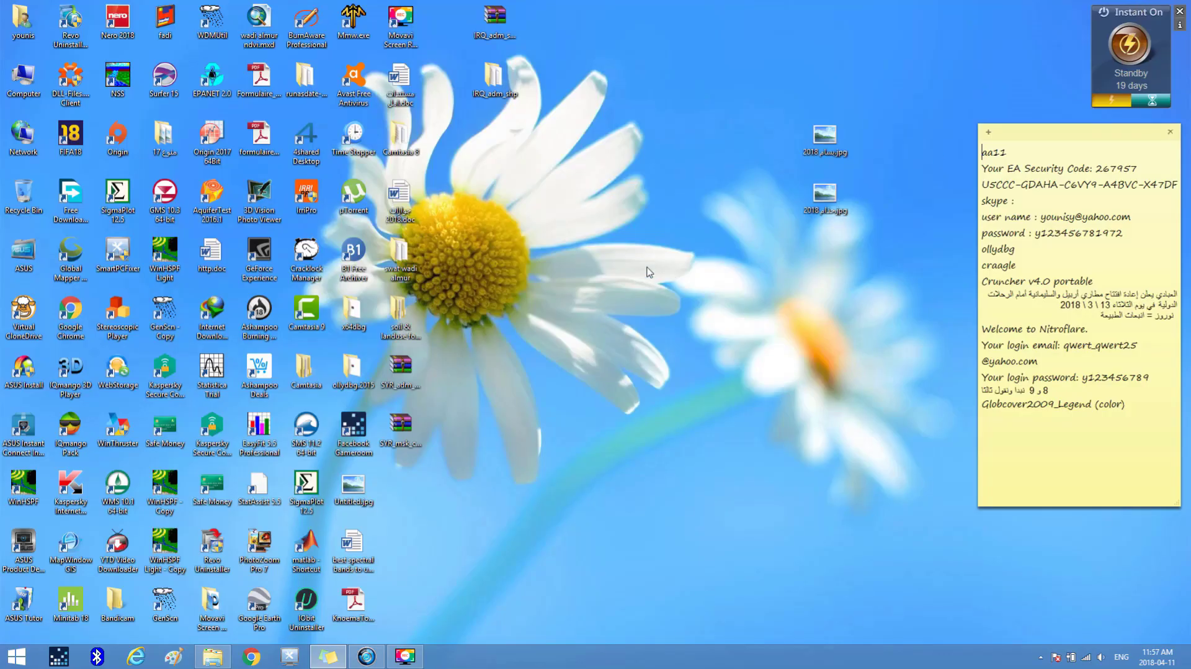
right_click(579, 25)
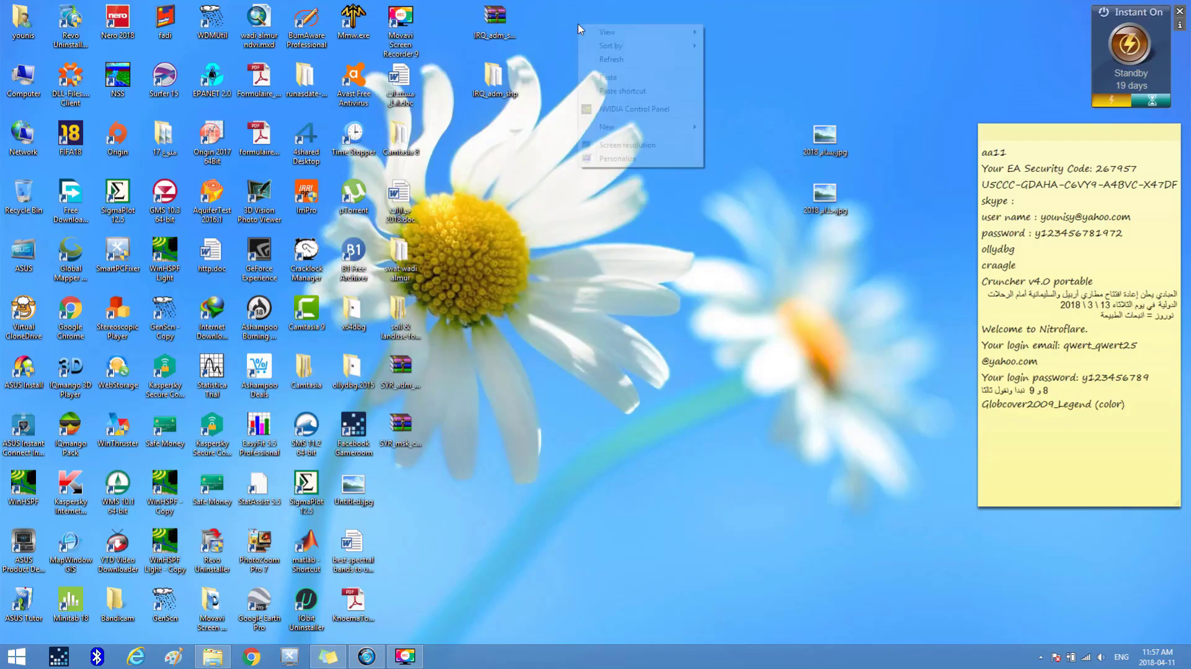
left_click(623, 79)
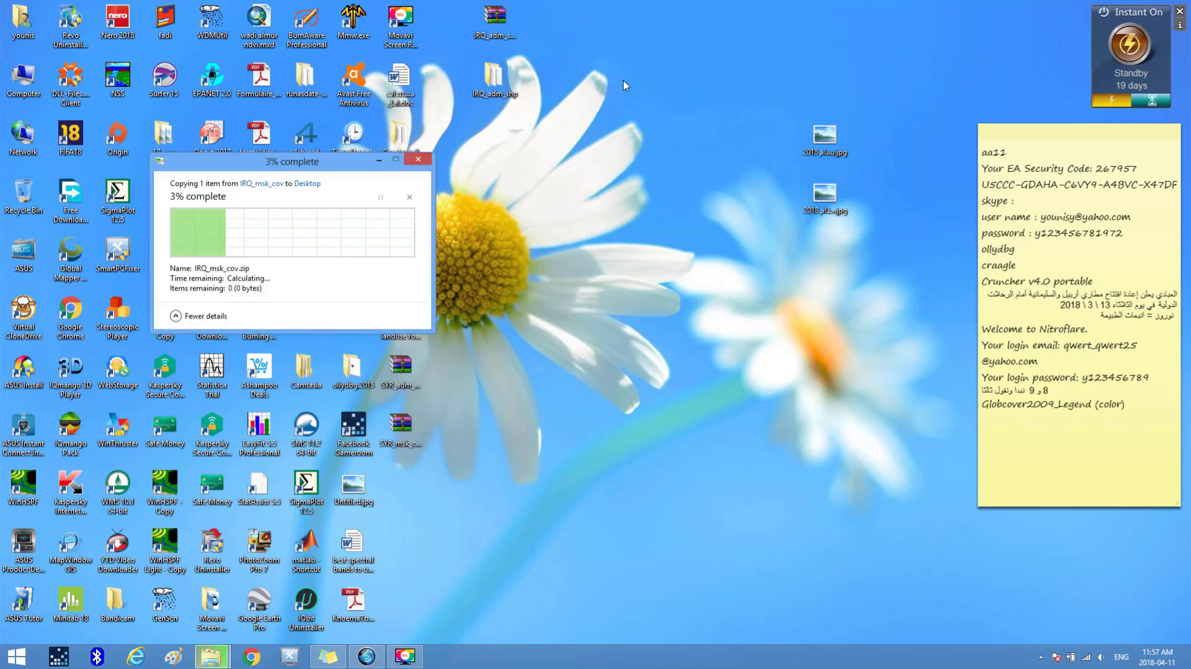
left_click(607, 128)
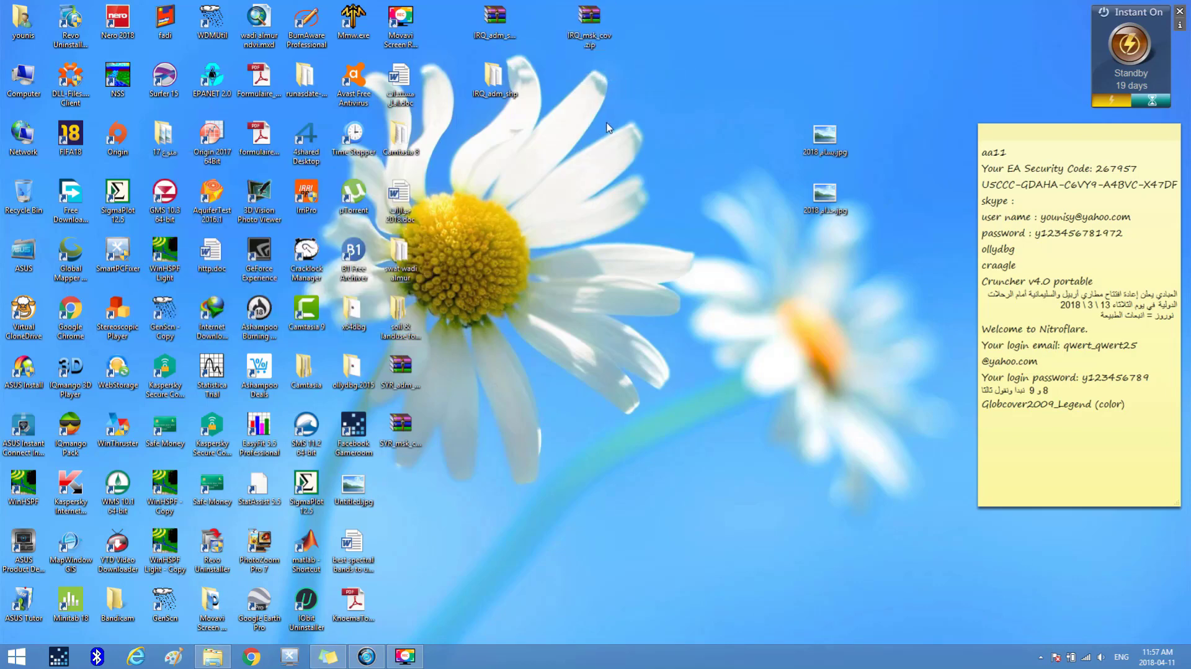
Step: Extract the desktop copy of IRQ_msk_cov.zip into an IRQ_msk_cov folder and place that folder directly below the archive
left_click(596, 22)
right_click(596, 22)
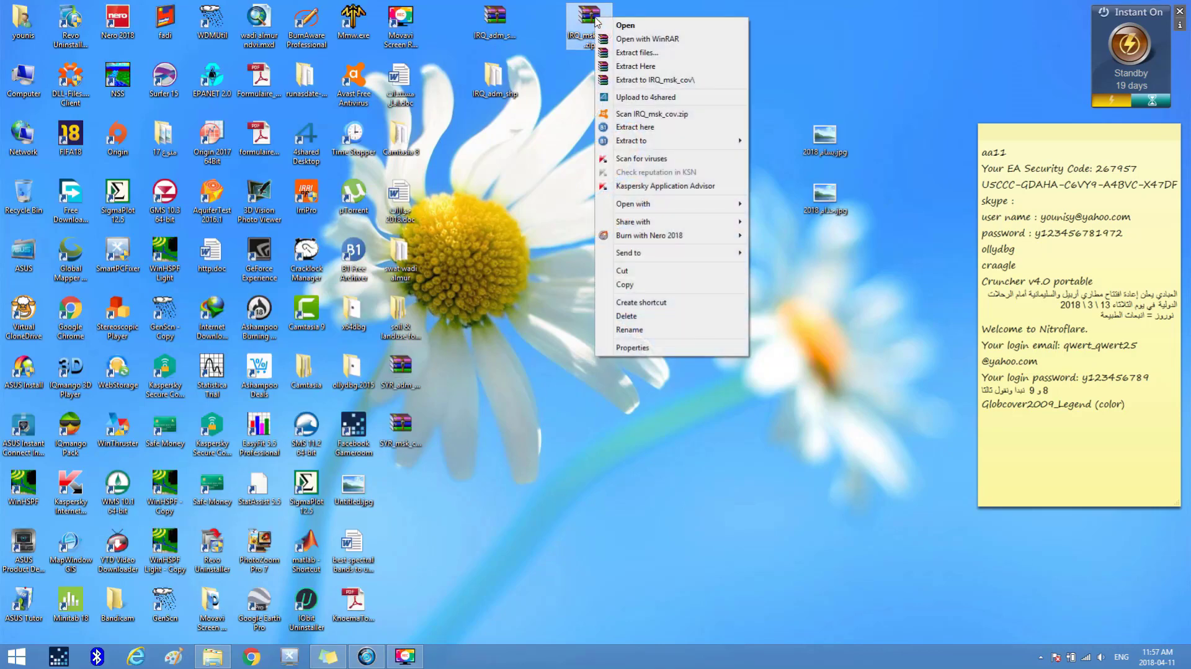
left_click(649, 81)
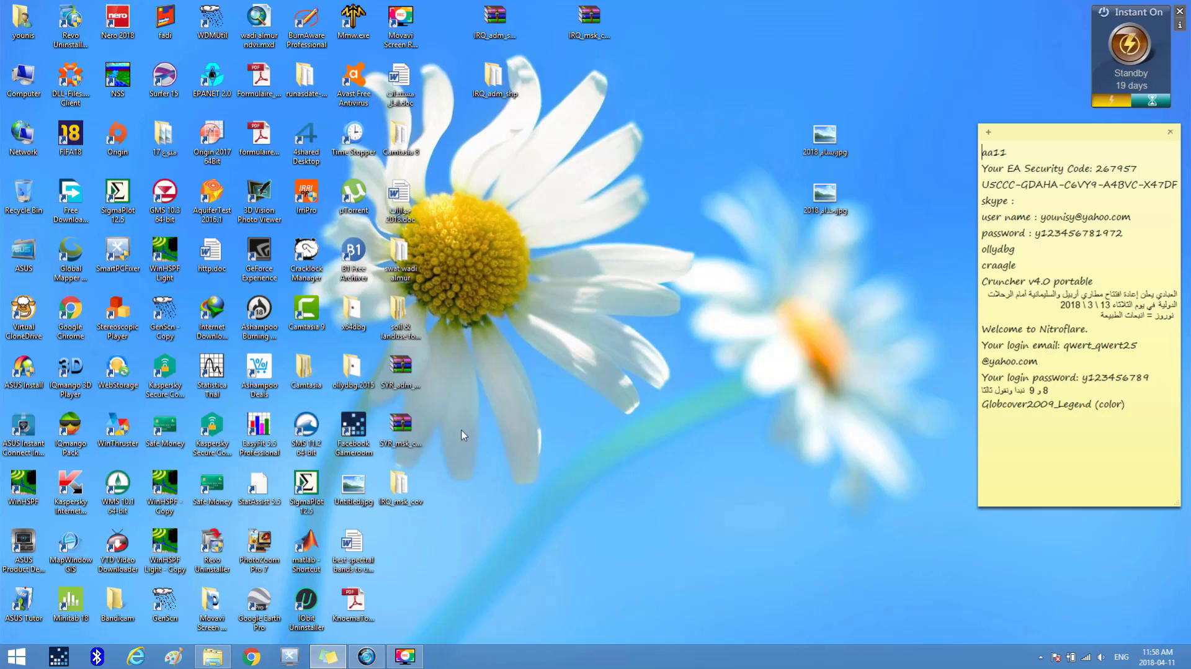
left_click(405, 489)
left_click_drag(404, 489, 600, 89)
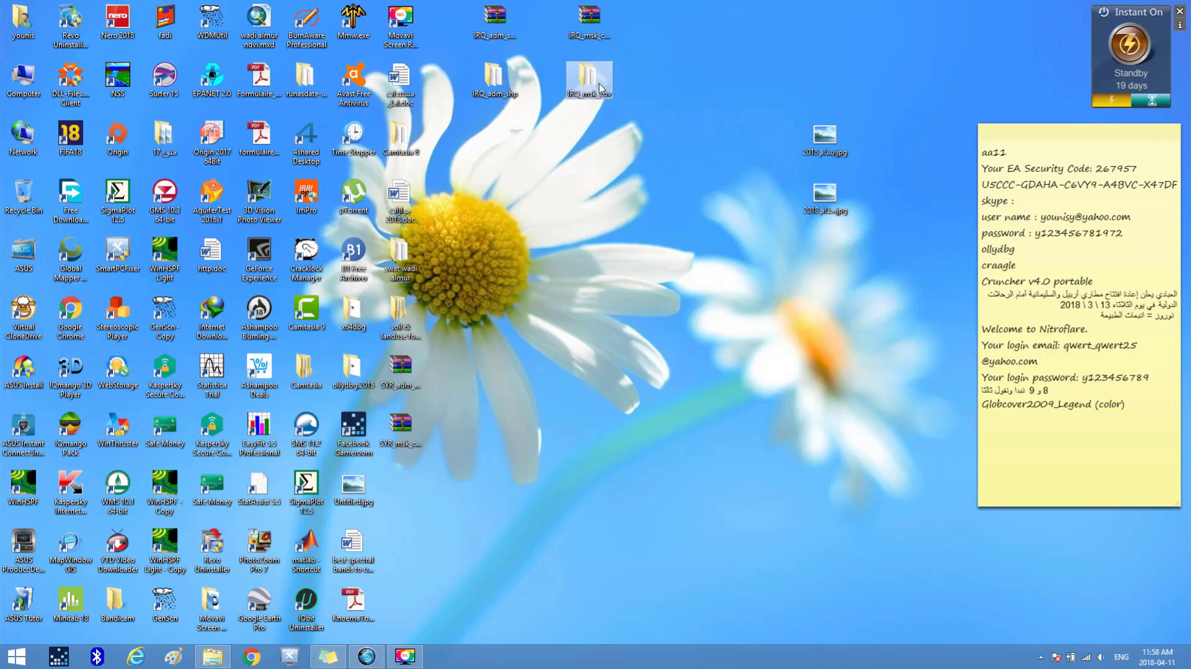
left_click(640, 148)
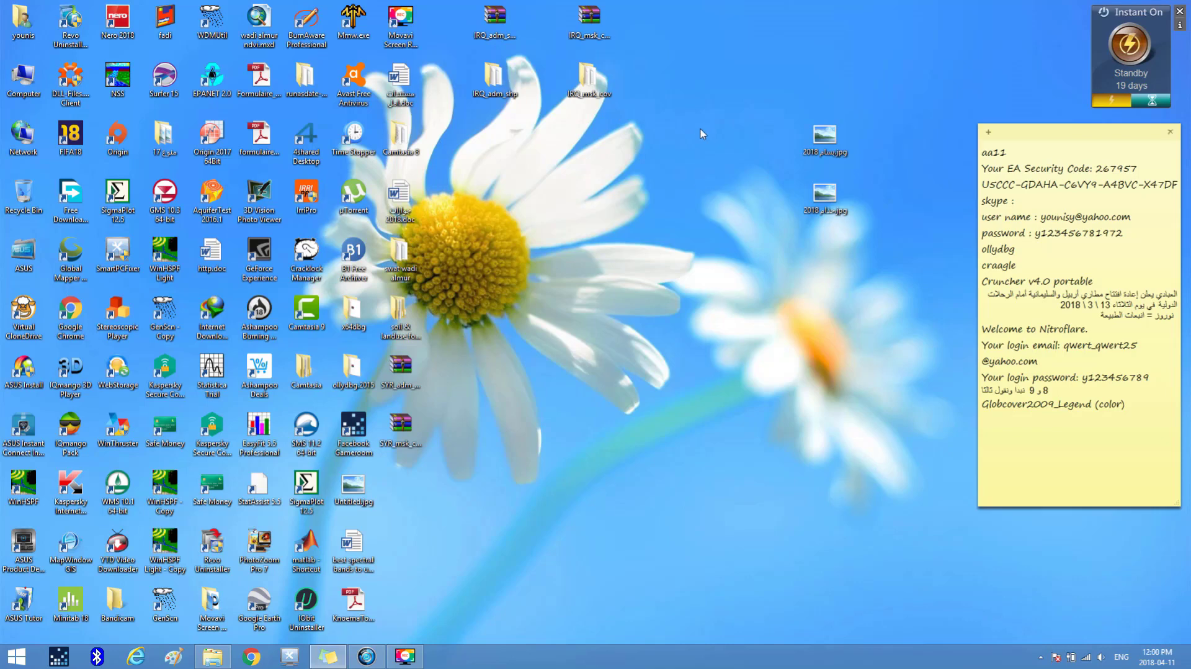
Step: Open the extracted IRQ_msk_cov folder on the desktop and select the IRQ_msk_cov.vrt file
double_click(590, 80)
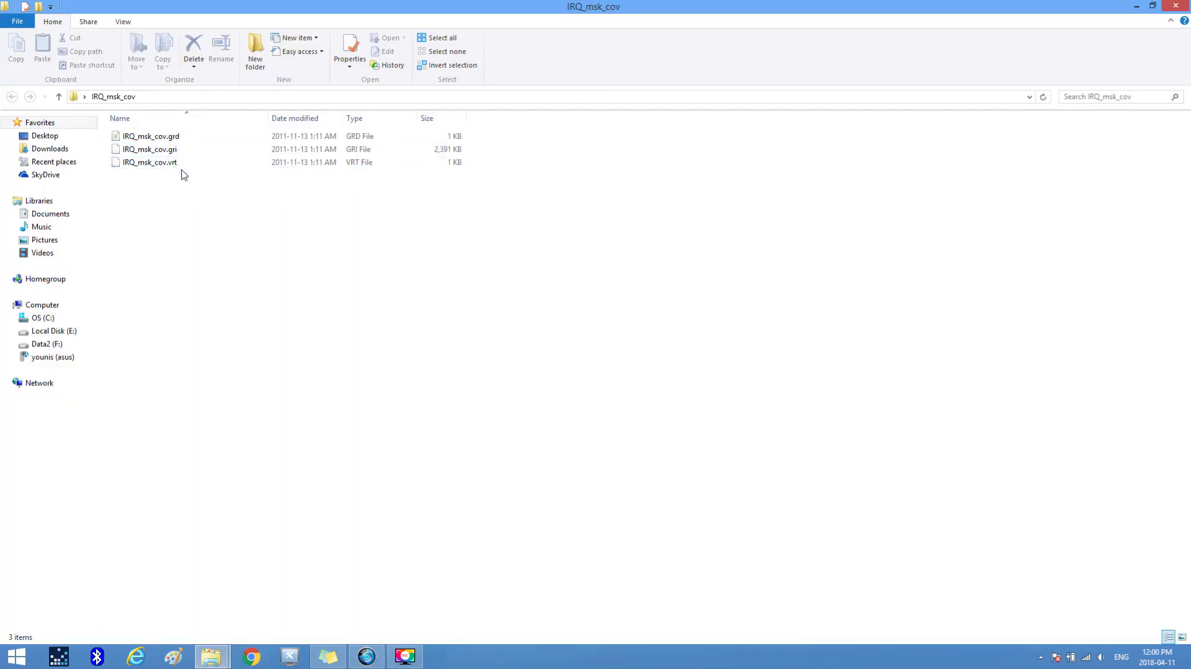
left_click(147, 164)
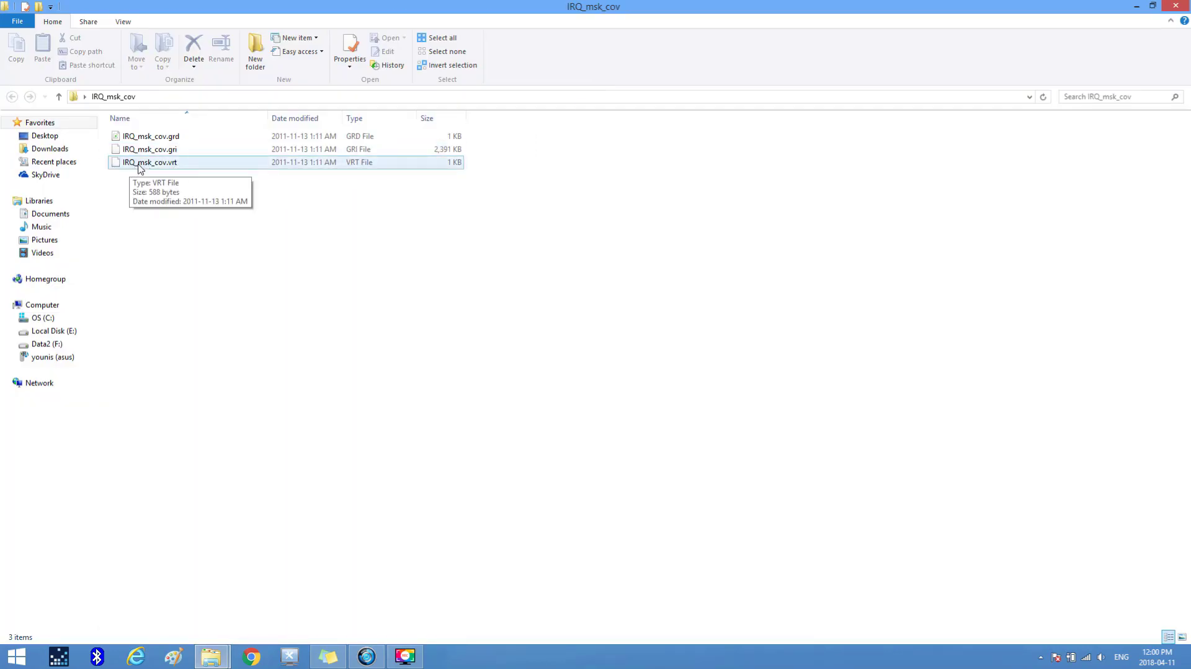
left_click(140, 167)
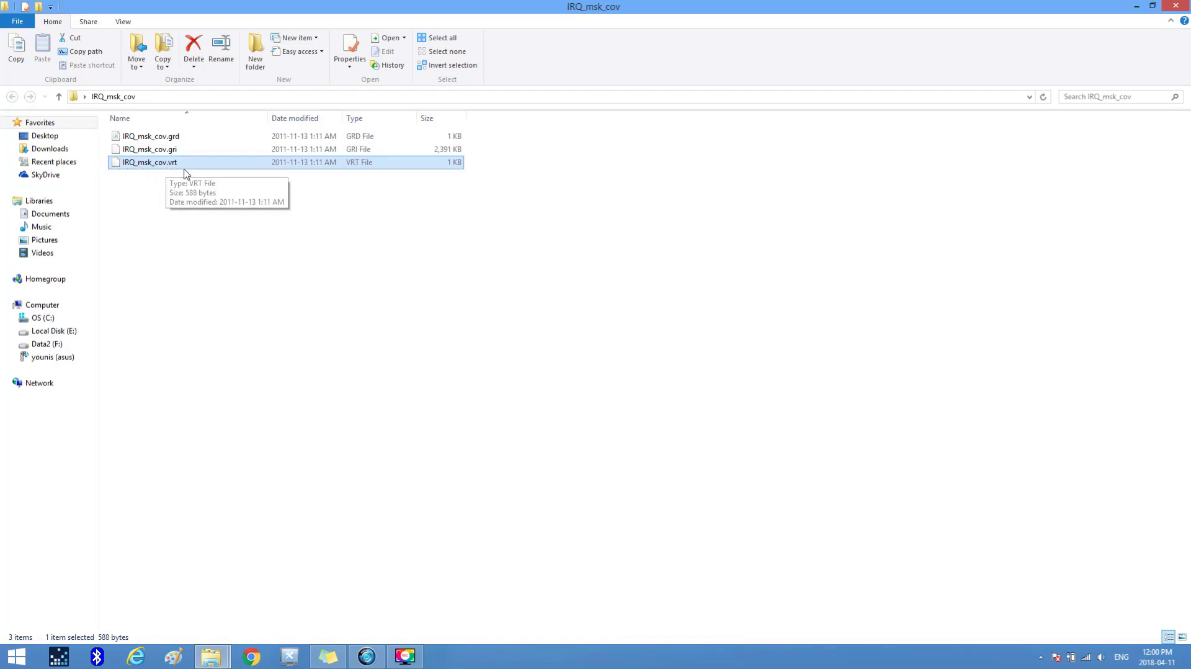
Step: Close the IRQ_msk_cov folder window and move the desktop's IRQ_msk_cov.zip archive into the IRQ_msk_cov folder
left_click(956, 183)
left_click(1175, 6)
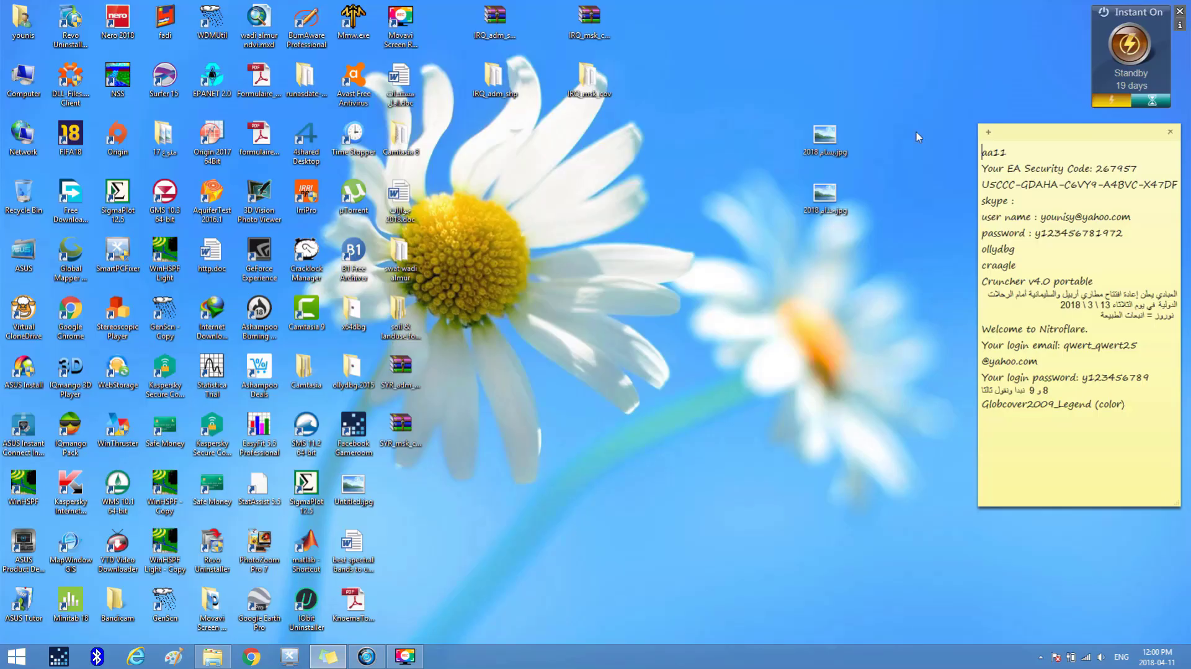
left_click_drag(597, 19, 600, 78)
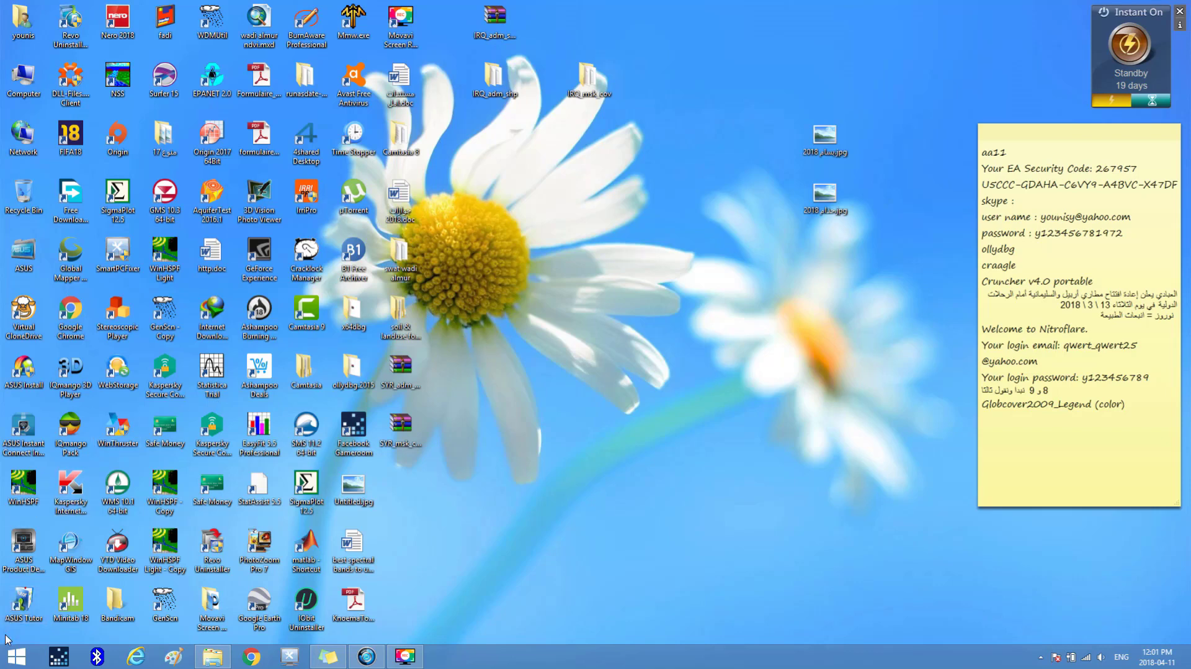
Step: Launch ArcMap 10.4.1 from the installed ArcGIS programs
left_click(11, 663)
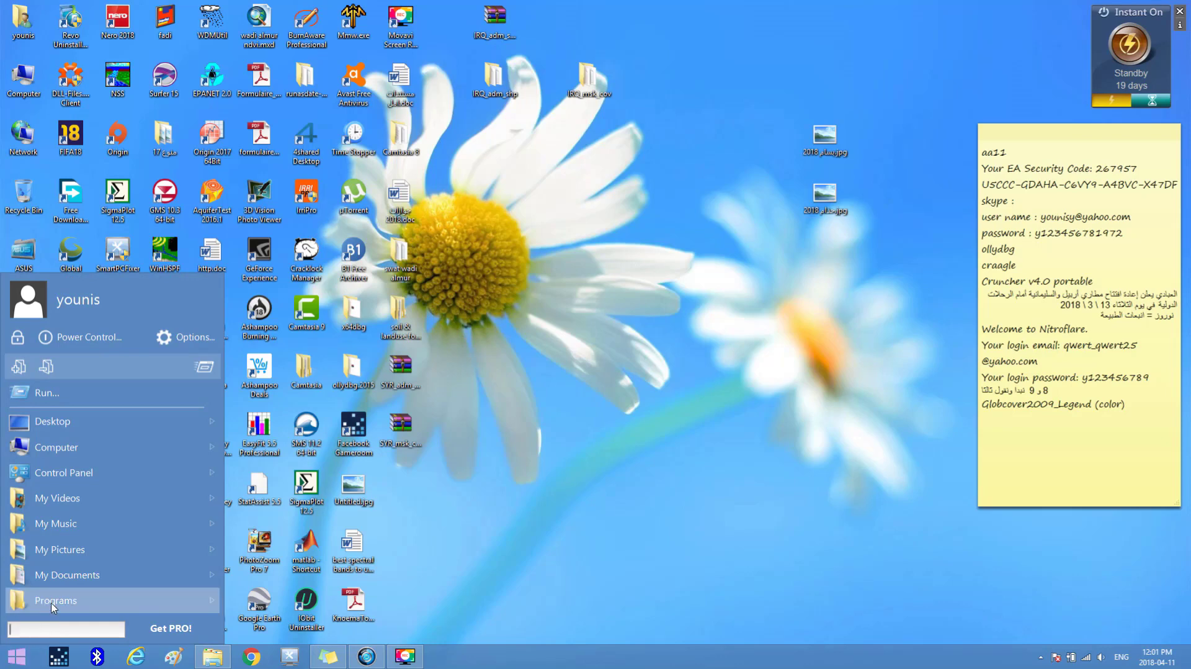
mouse_move(152, 597)
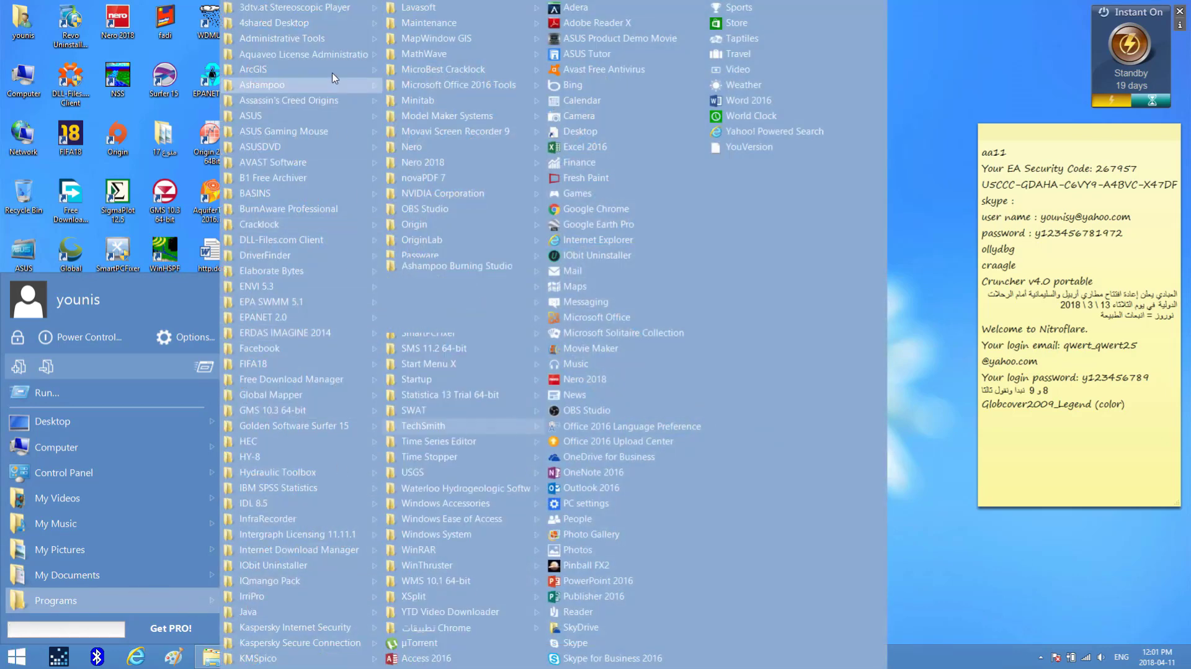
mouse_move(298, 69)
mouse_move(406, 73)
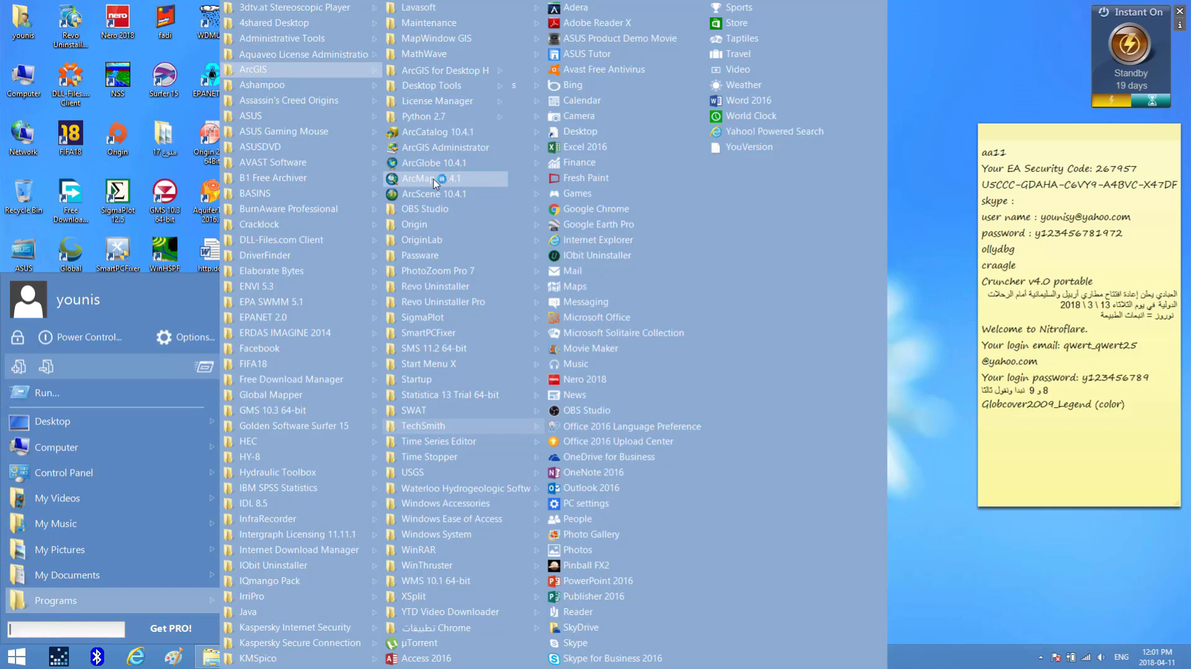
left_click(436, 180)
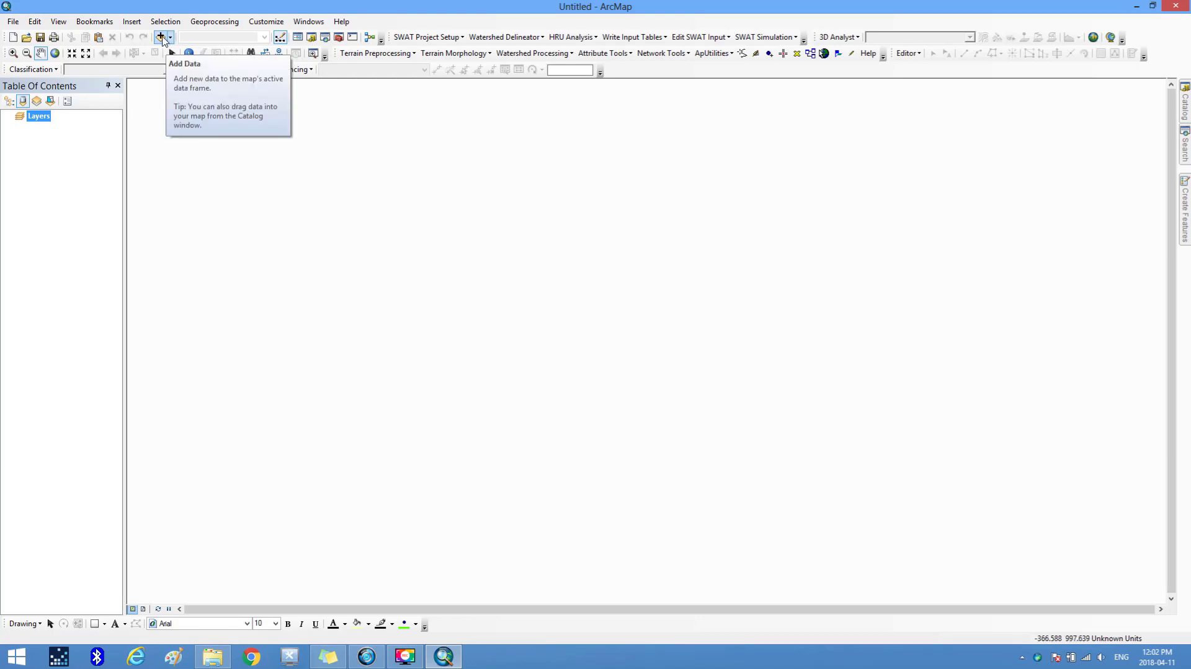
Step: Start adding data to the map and browse to the IRQ_msk_cov folder on the desktop
left_click(163, 38)
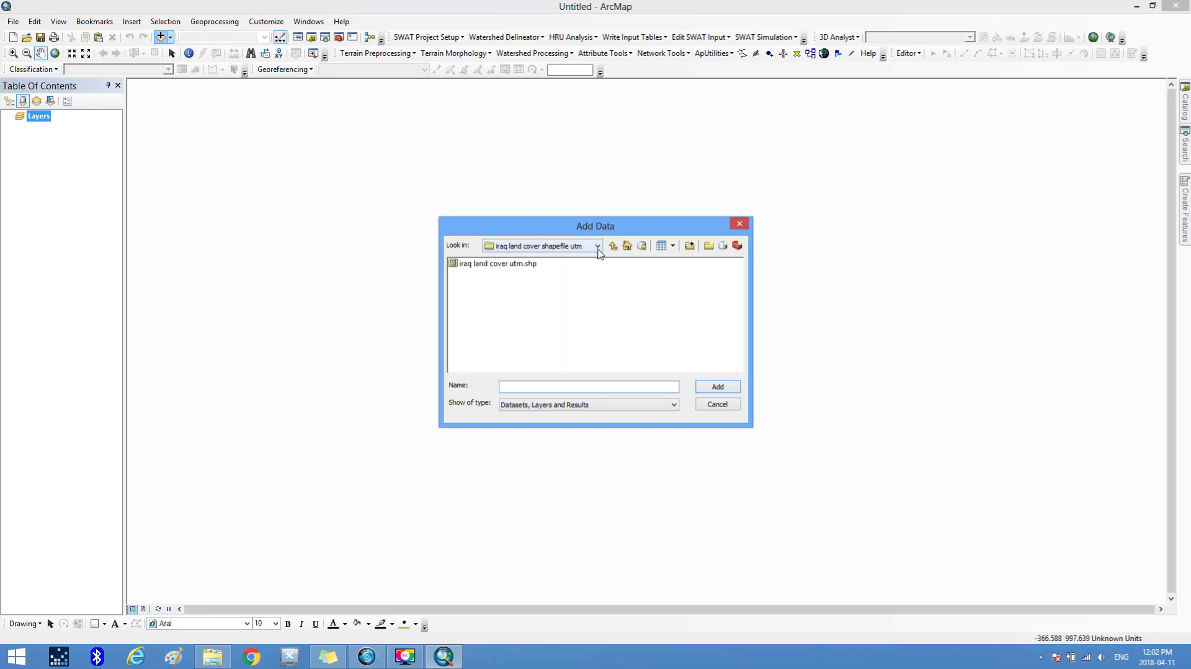
left_click(612, 246)
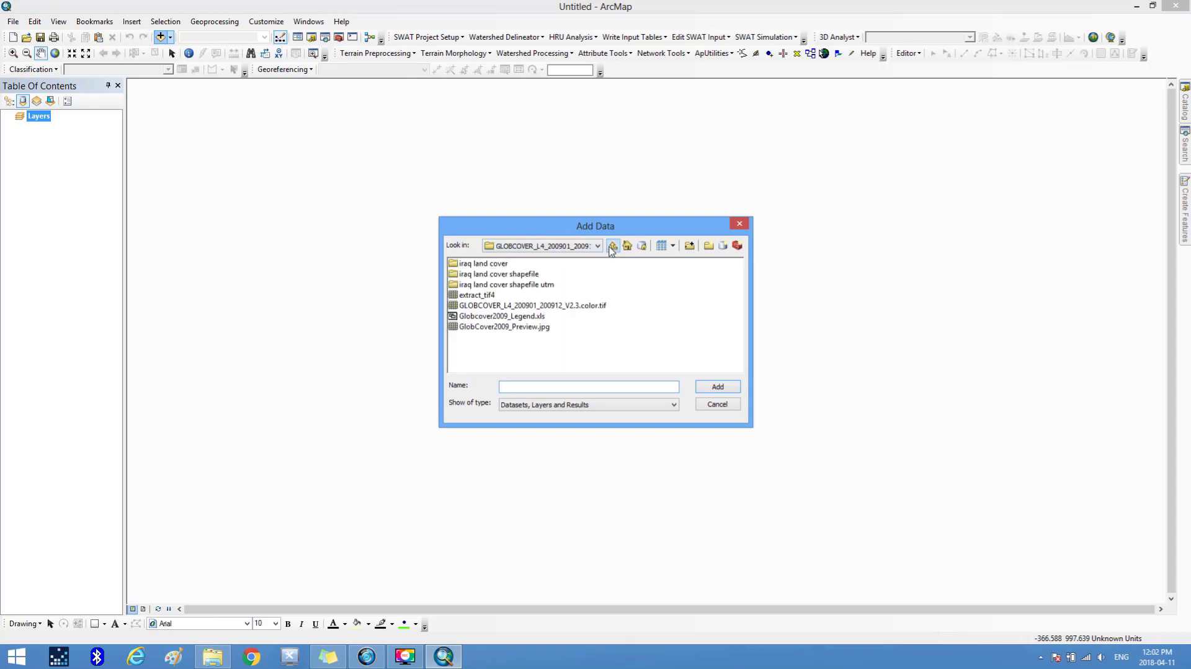
left_click(612, 247)
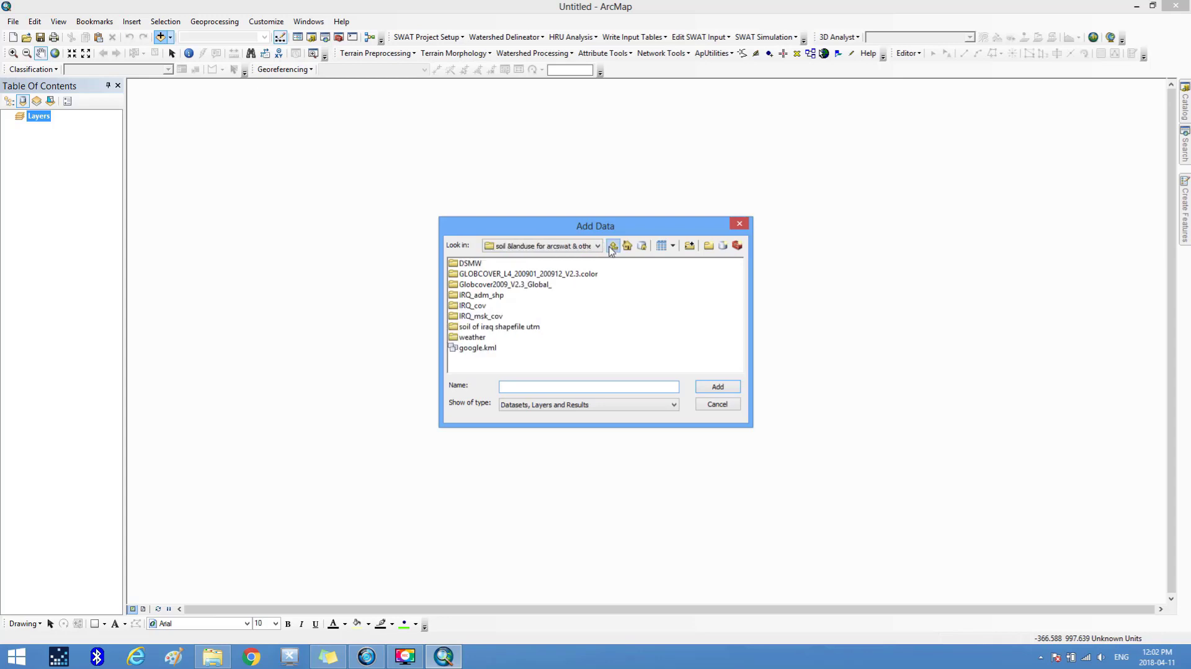
left_click(599, 246)
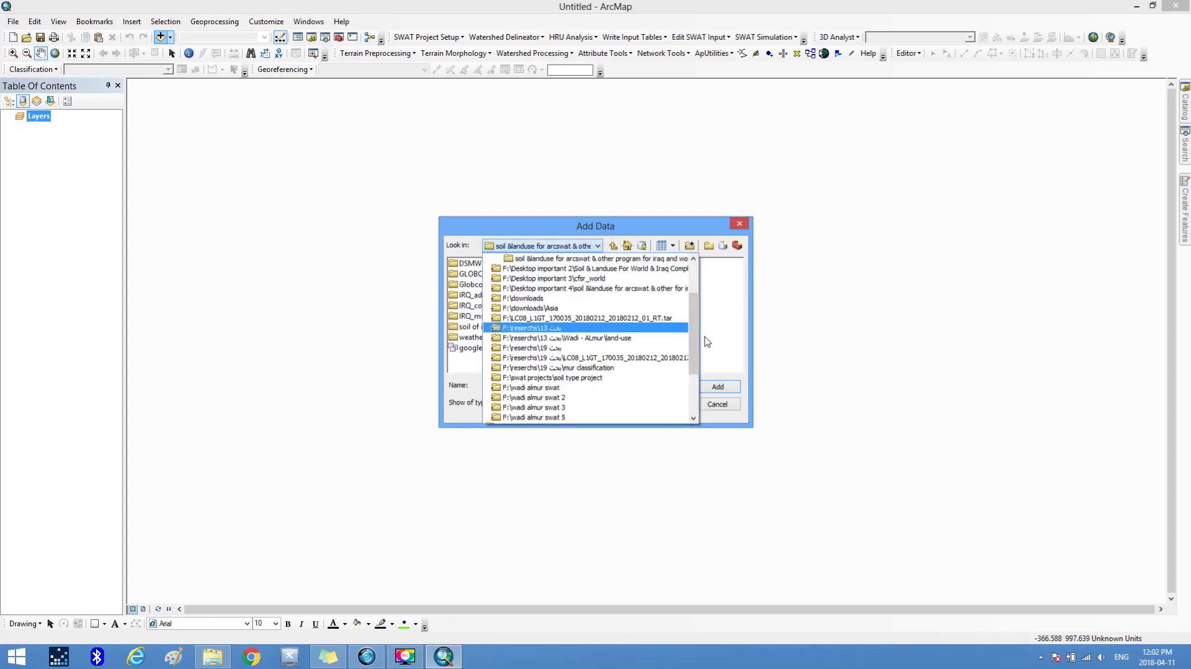
scroll(705, 340, "up", 2)
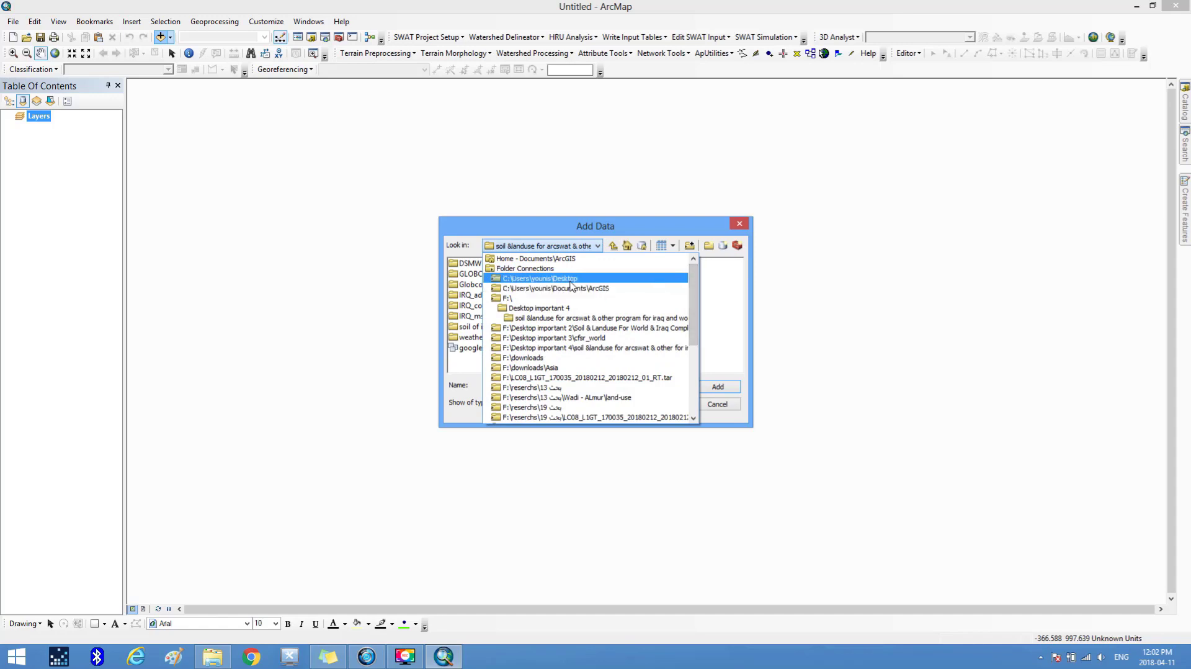
left_click(576, 280)
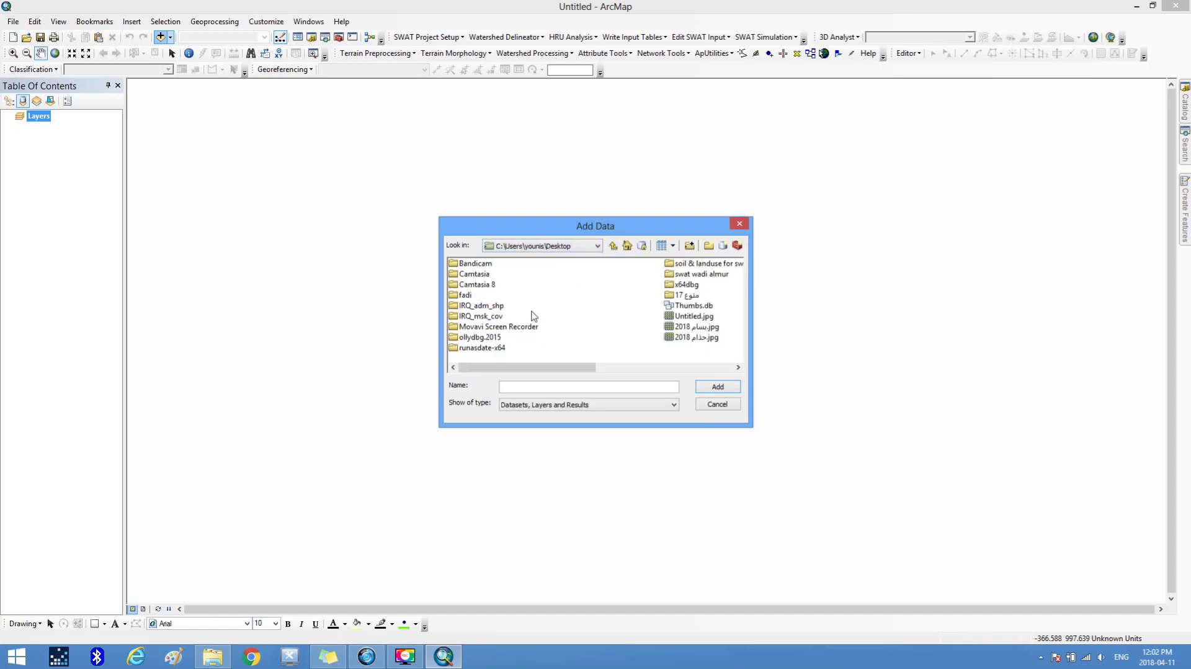
double_click(486, 317)
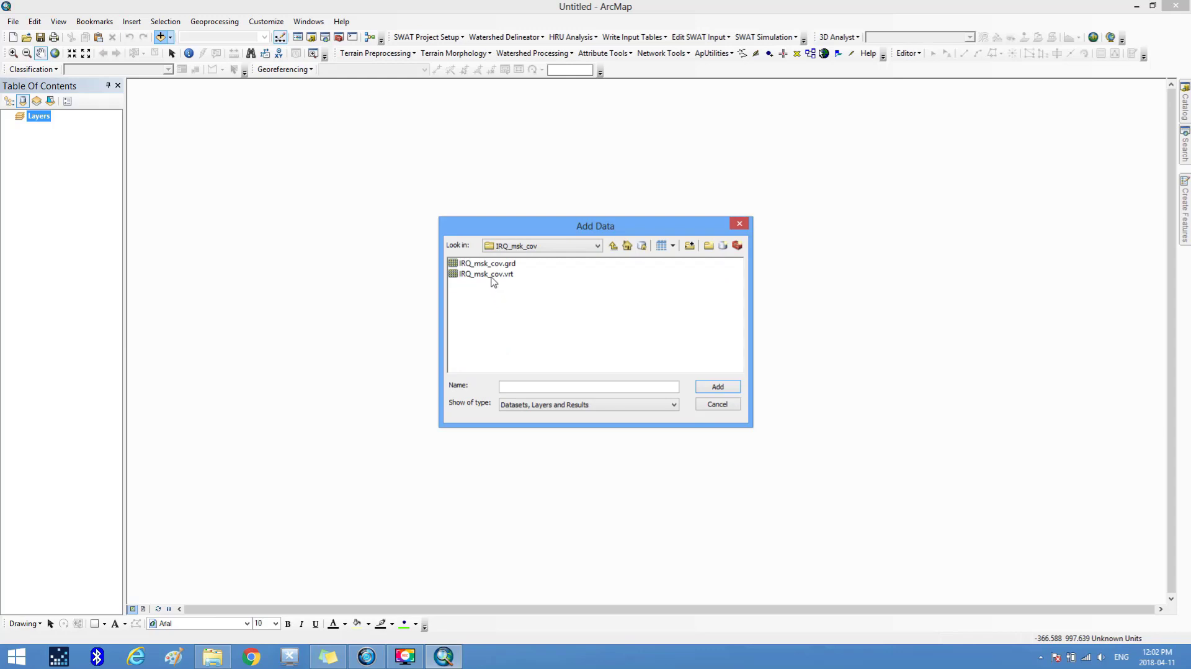
Step: Add the IRQ_msk_cov.vrt raster to the map and create pyramids with Nearest Neighbor resampling and default compression
left_click(495, 278)
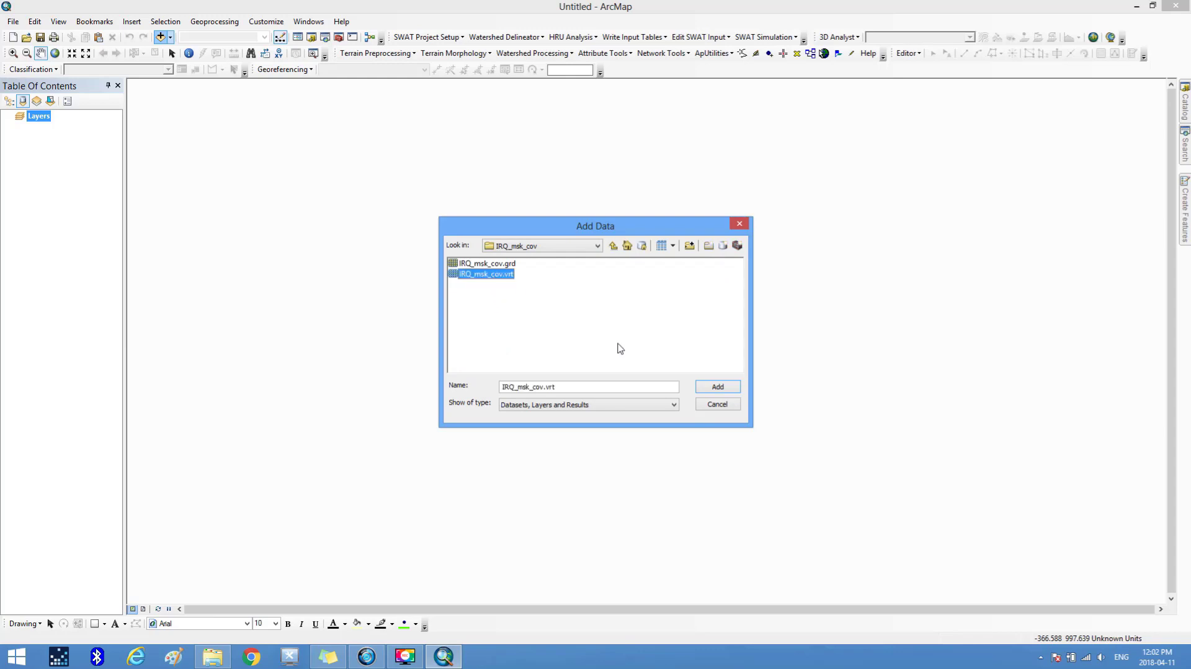
left_click(708, 386)
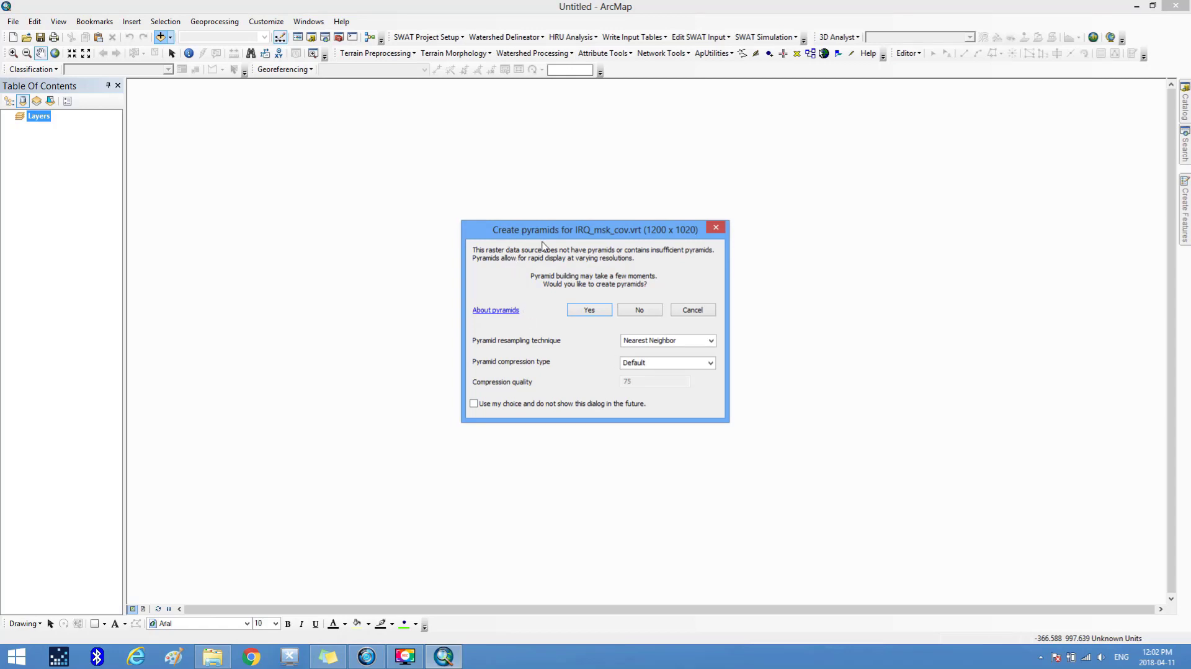
left_click(579, 314)
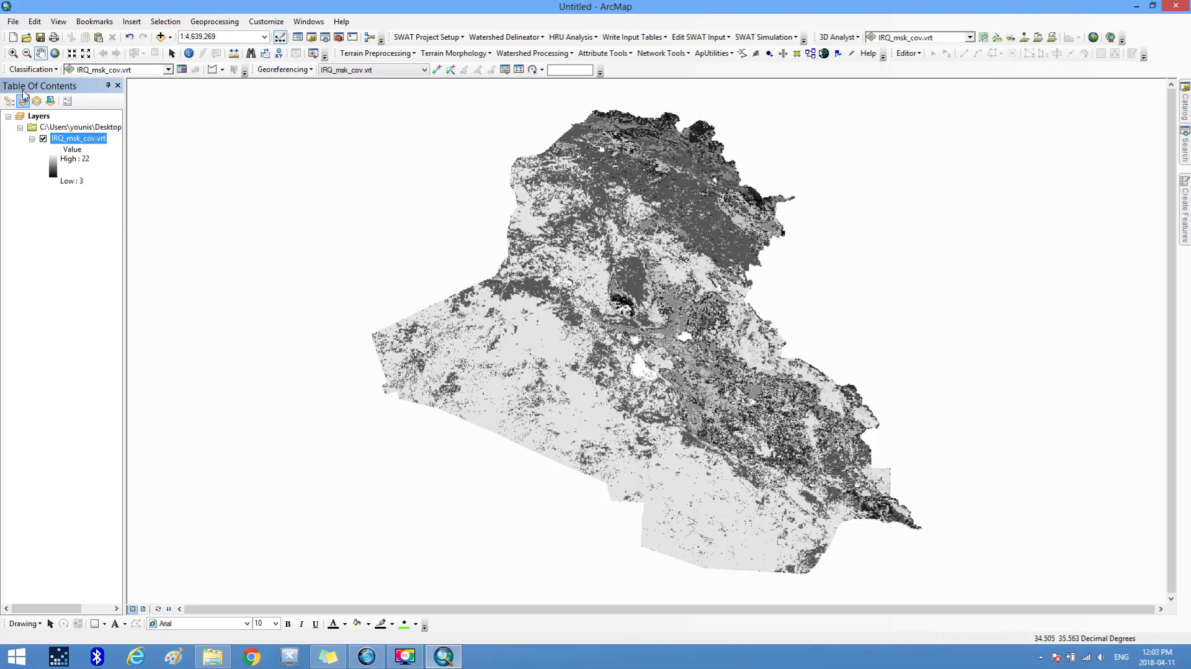
Step: Open the IRQ_msk_cov.vrt layer properties and try the Classified symbology, computing the required histogram
right_click(73, 139)
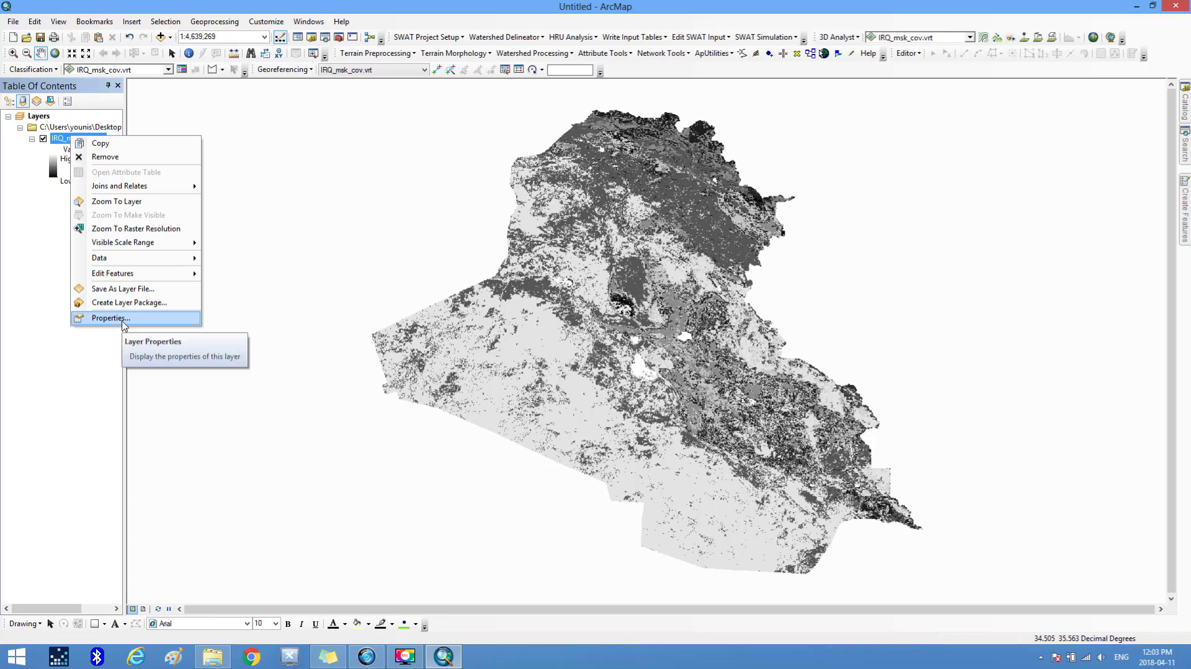
left_click(121, 319)
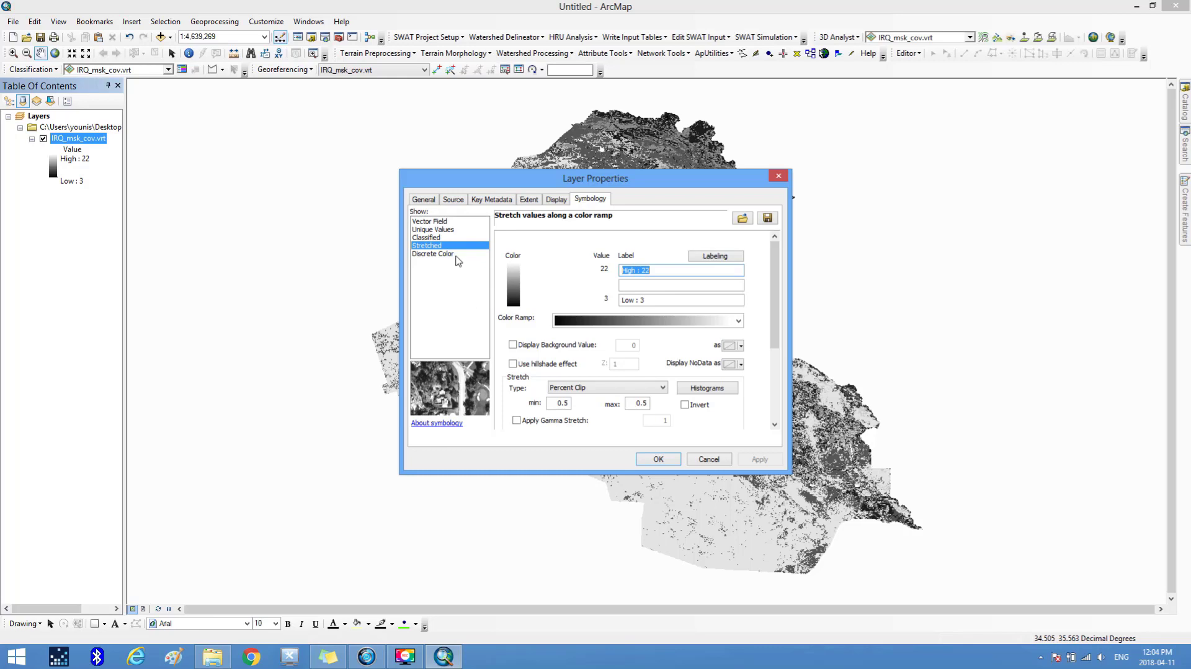
left_click(433, 239)
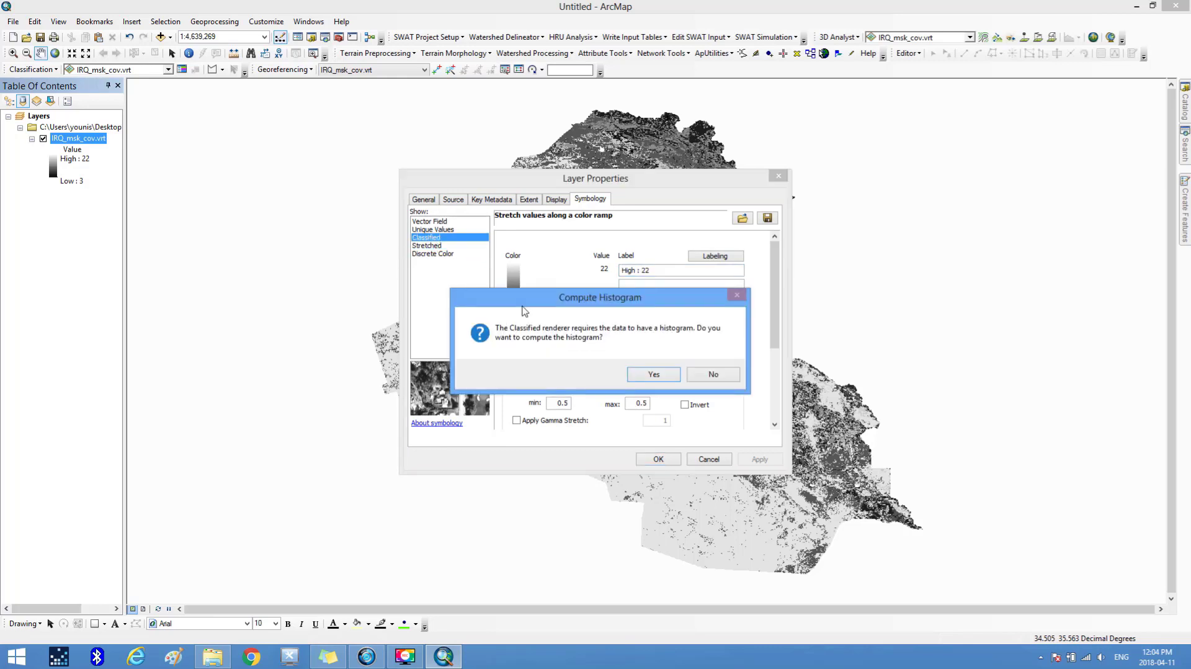
left_click(653, 375)
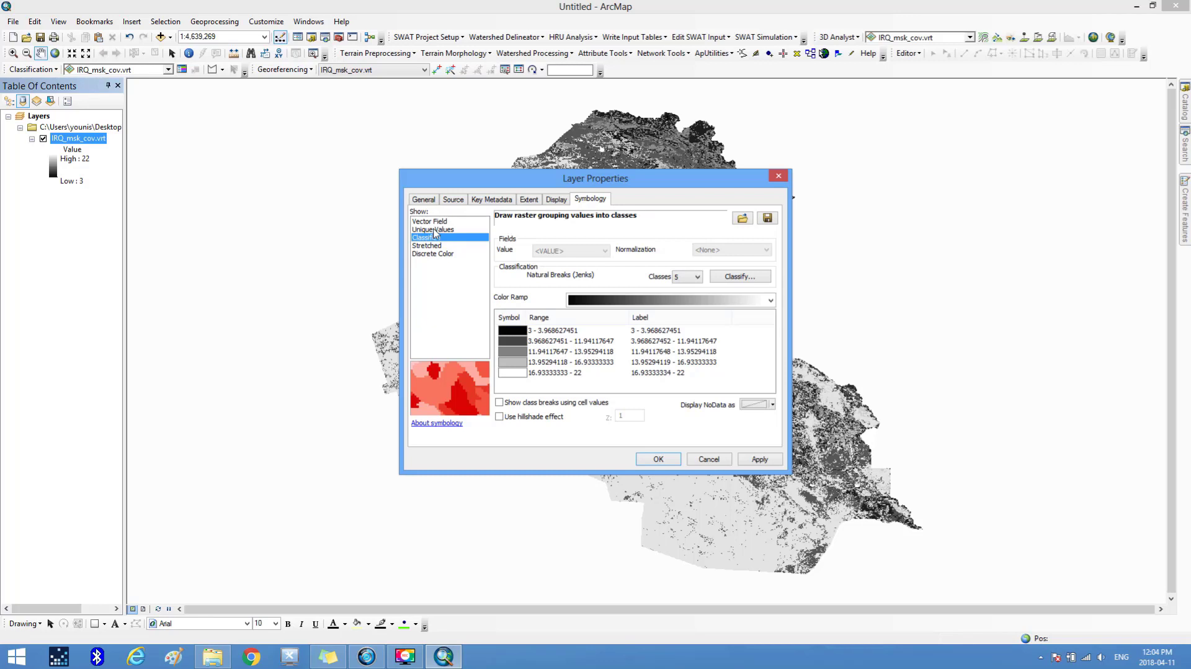
left_click(697, 278)
left_click(697, 278)
Step: Symbolize the IRQ_msk_cov.vrt layer by unique values, building its raster attribute table, and apply the symbology
left_click(452, 230)
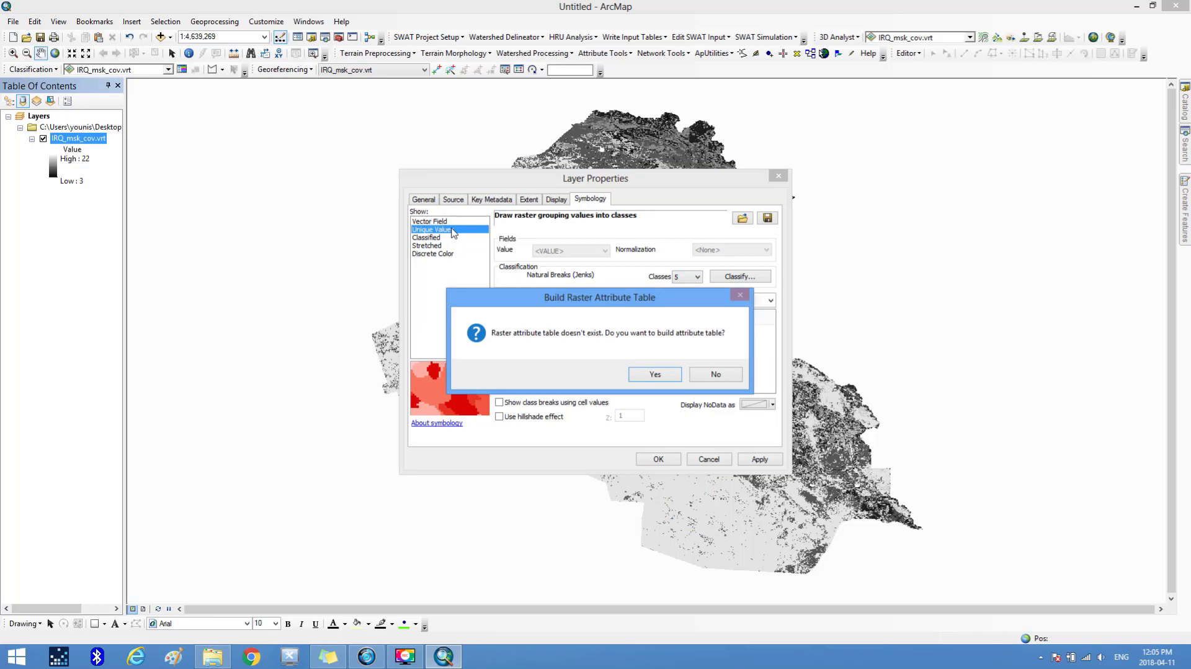
left_click(681, 375)
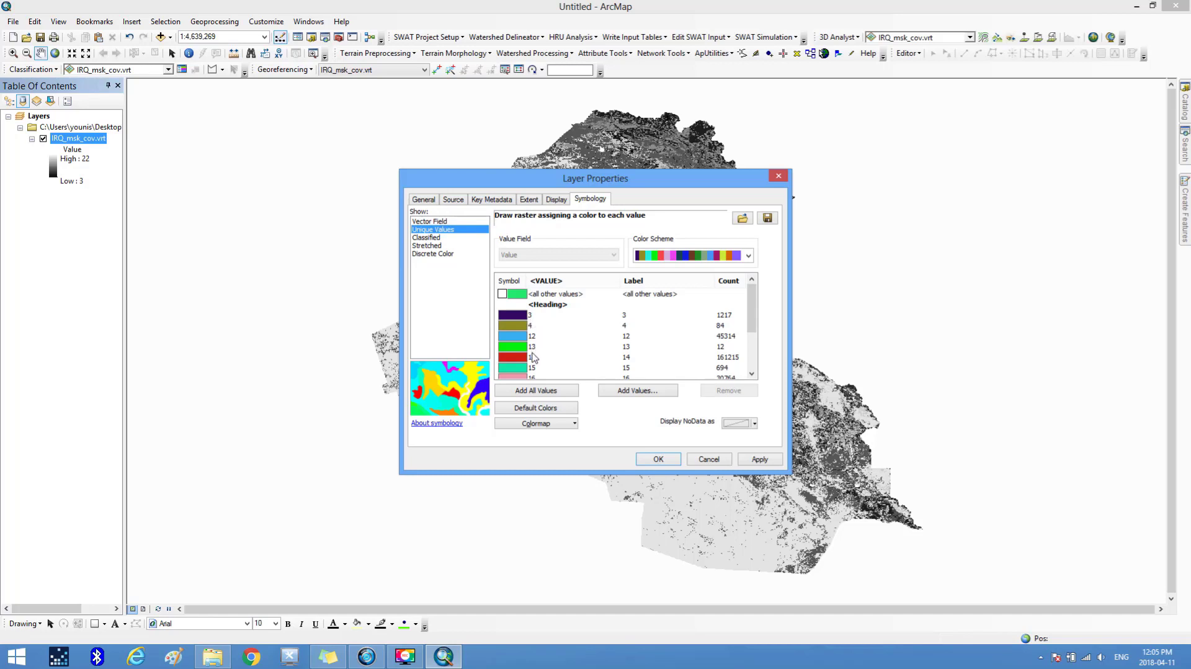
mouse_move(752, 310)
left_mouse_down()
mouse_move(757, 355)
mouse_move(760, 290)
left_mouse_up()
left_click(761, 459)
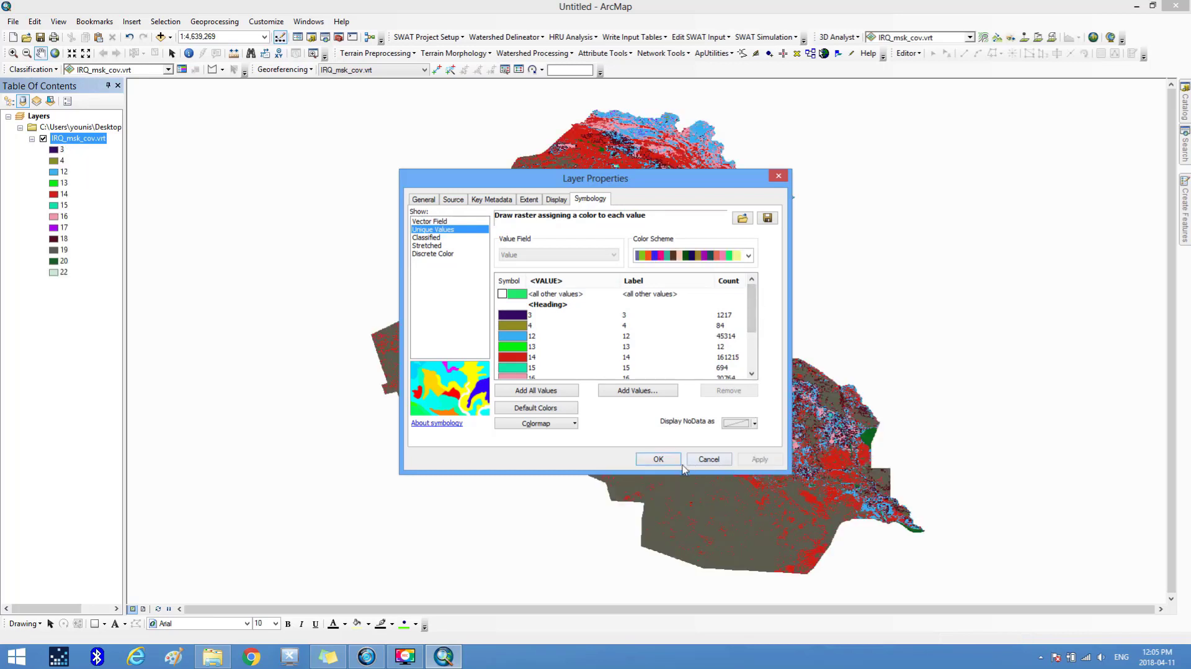
left_click(659, 459)
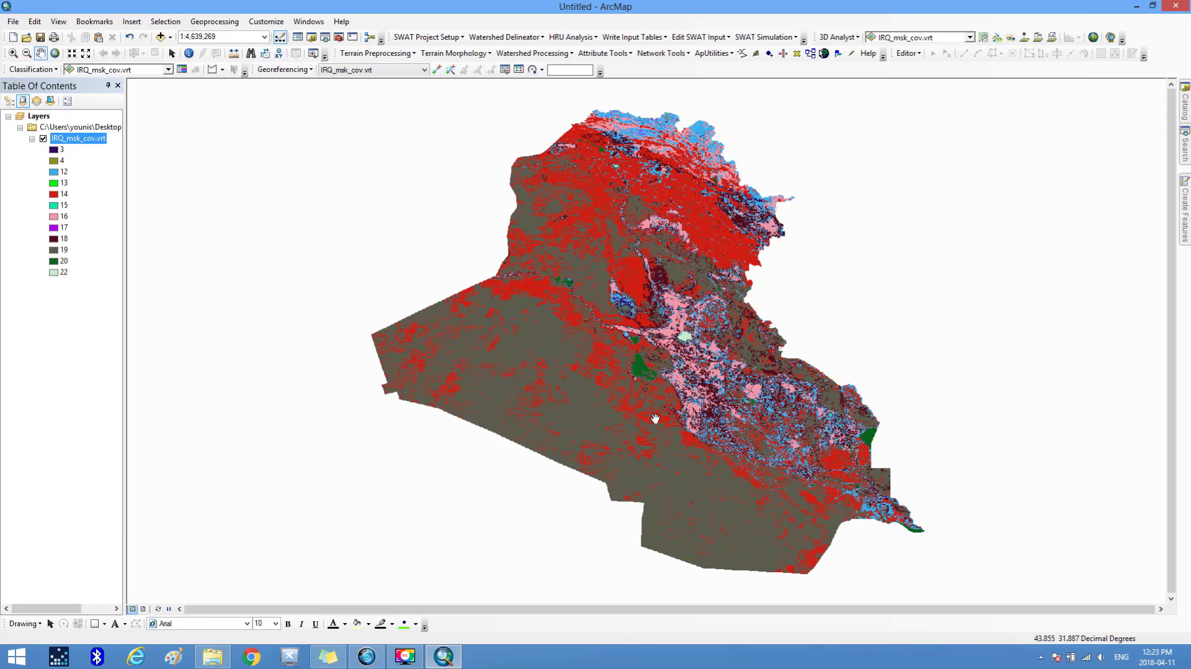
Step: Minimize ArcMap and create a folder named "iraq land cover shapefile" inside the desktop's IRQ_msk_cov folder
left_click(1140, 8)
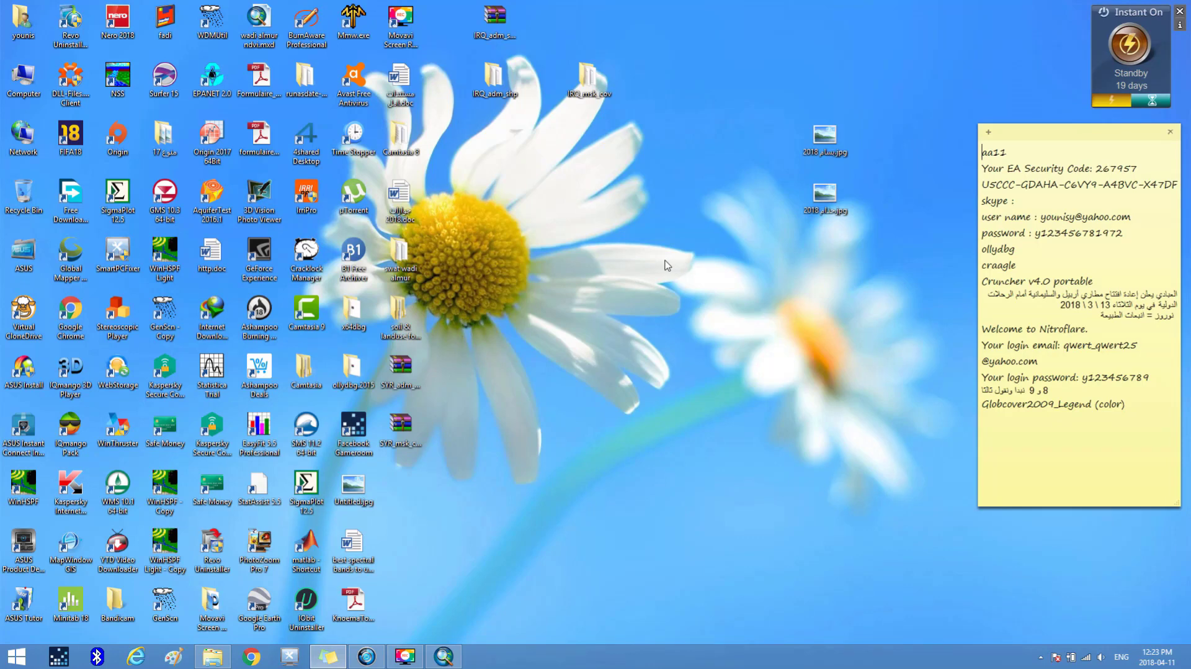
double_click(588, 84)
right_click(387, 325)
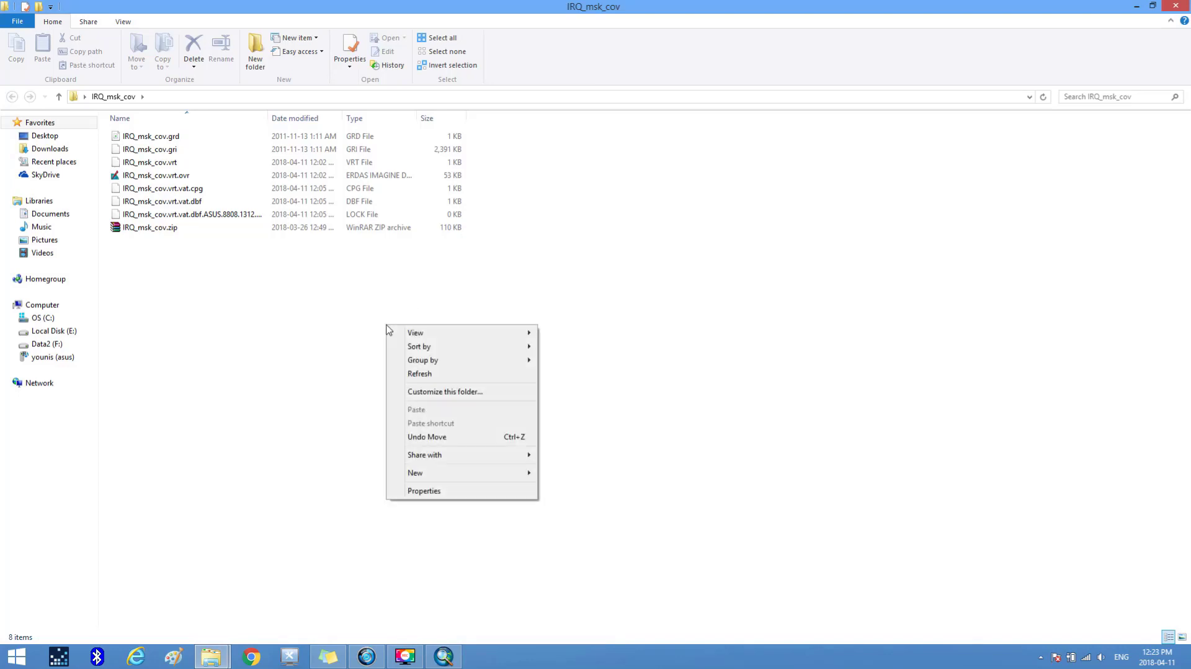
mouse_move(499, 473)
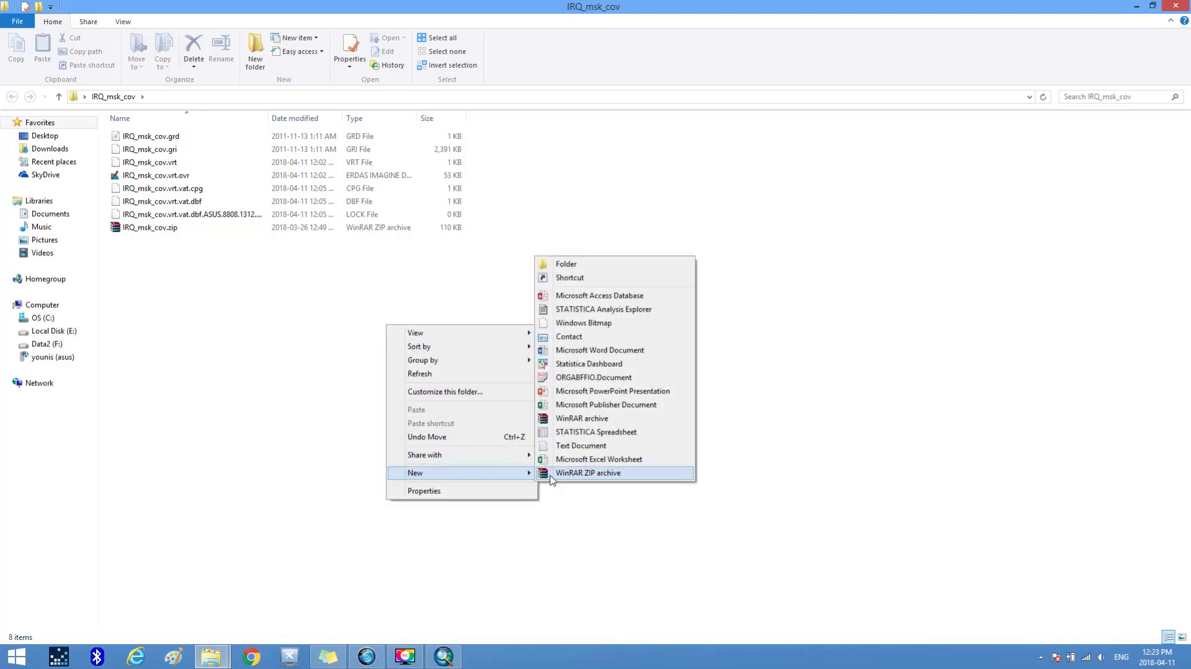
left_click(568, 266)
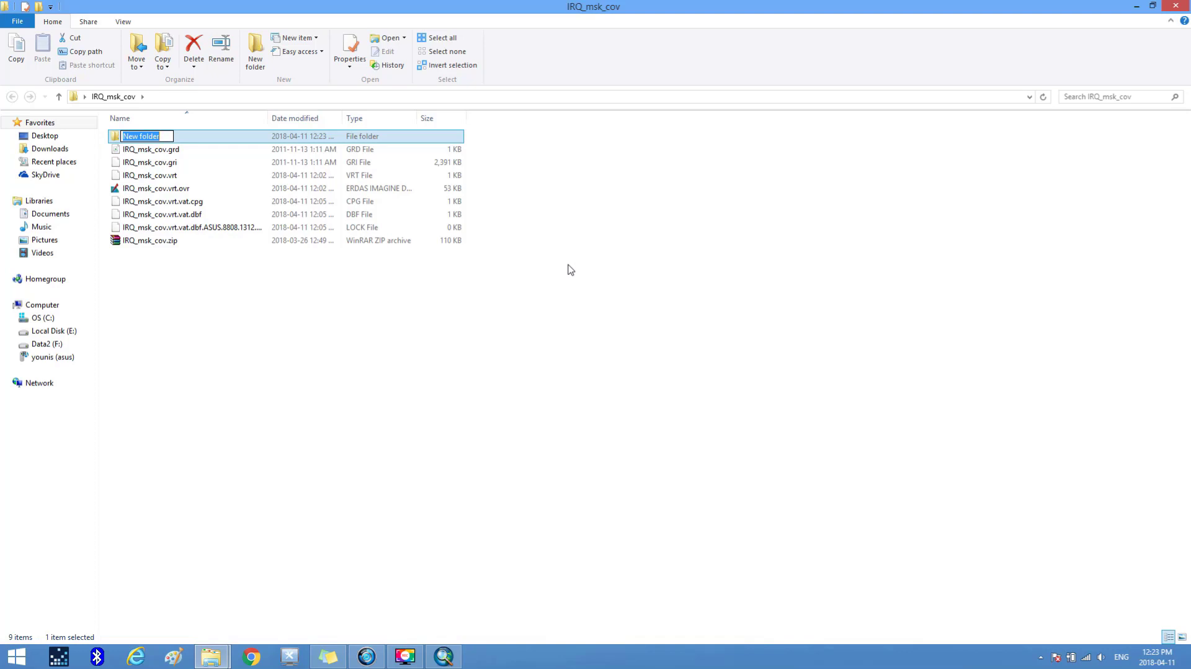
type("iraq land cover shapefile")
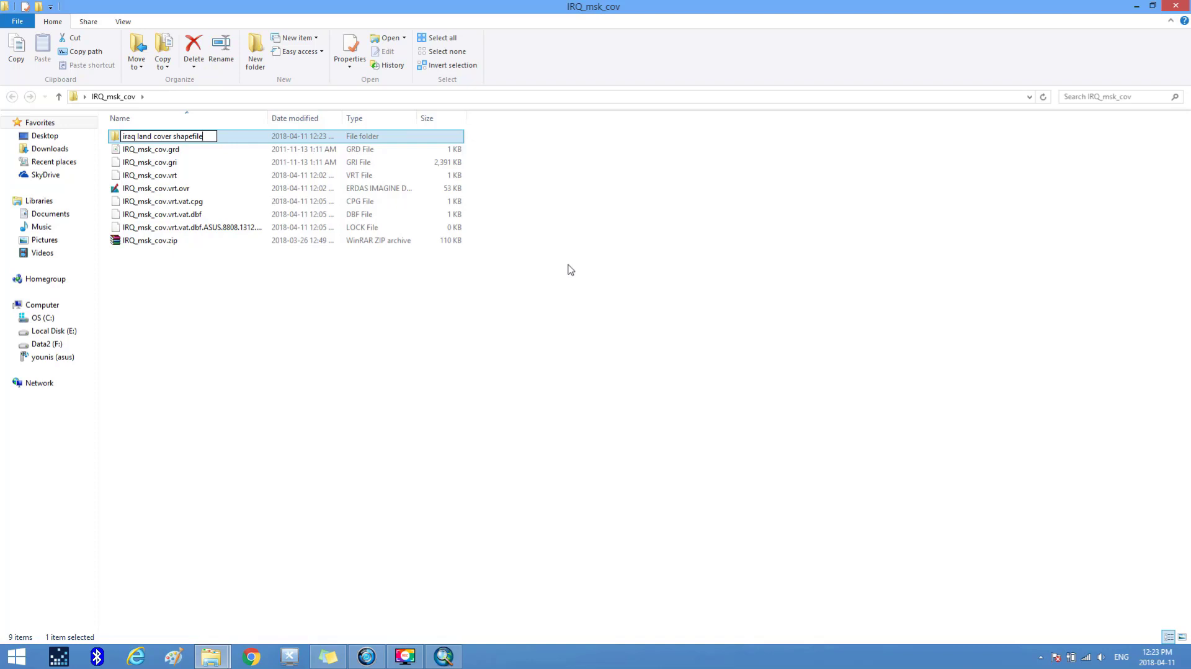
key("Return")
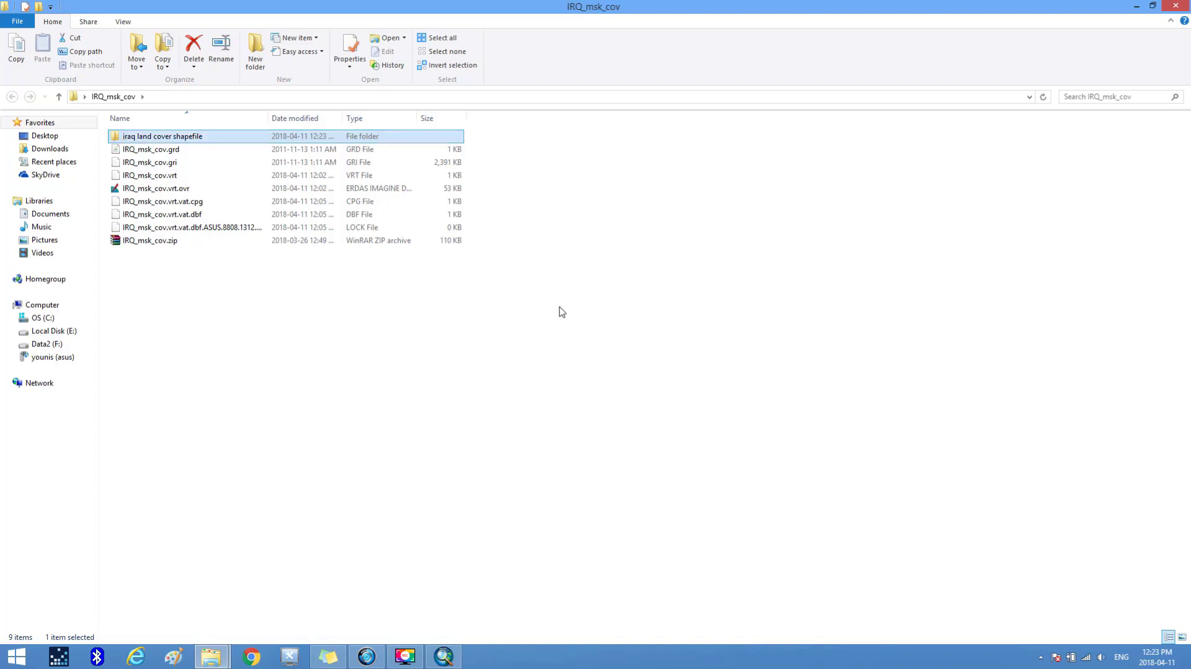
left_click(562, 311)
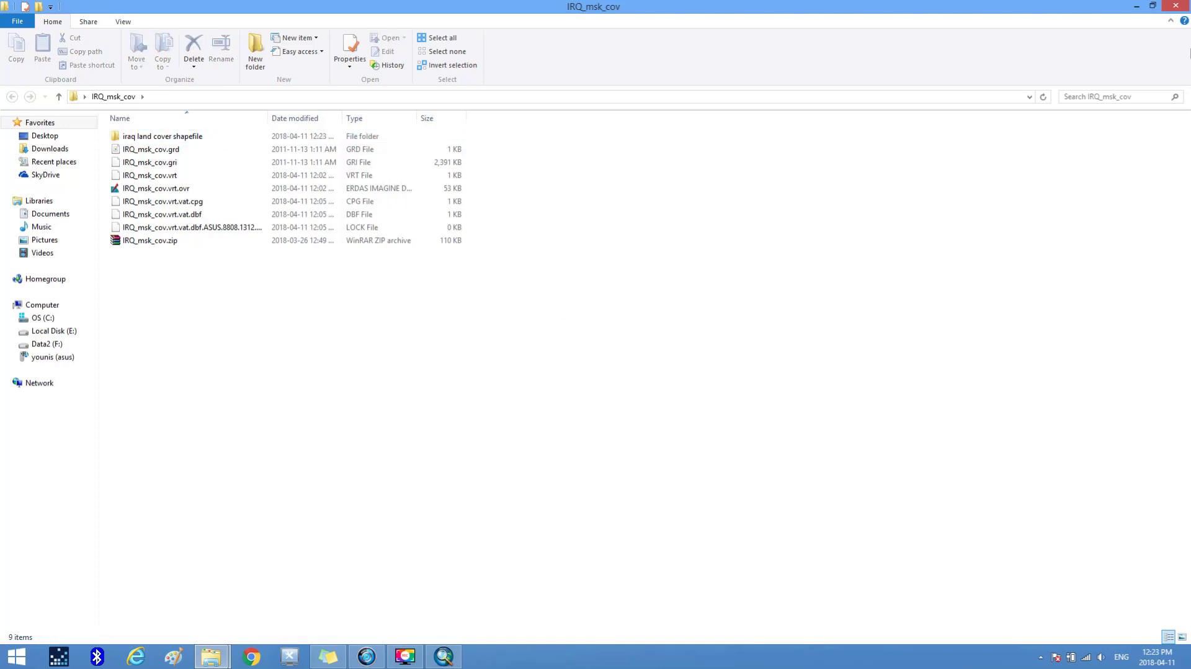
left_click(1177, 7)
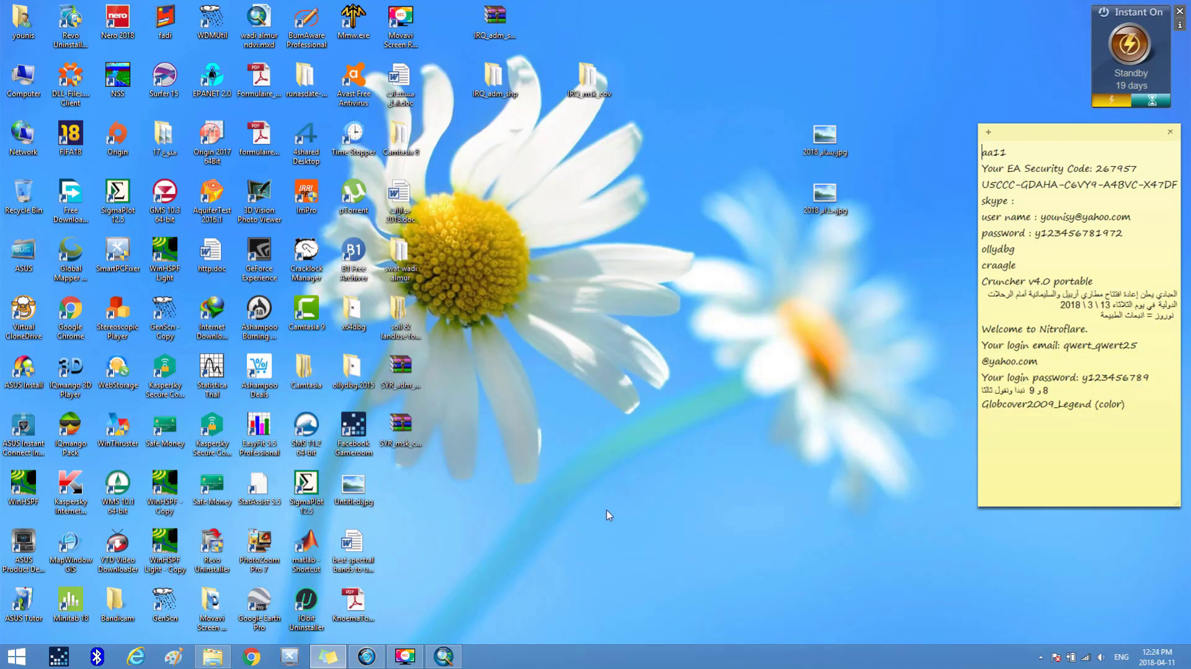
Step: Switch back to ArcMap and start the Raster to Polygon conversion tool with IRQ_msk_cov.vrt as the input raster
left_click(445, 660)
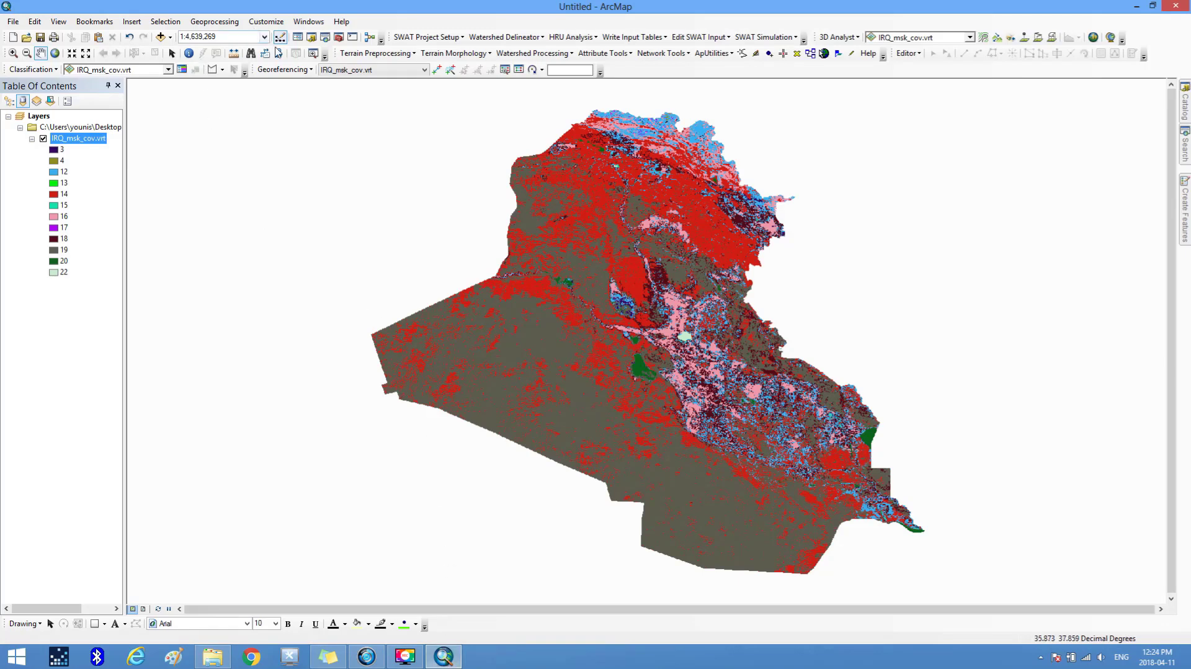
left_click(341, 39)
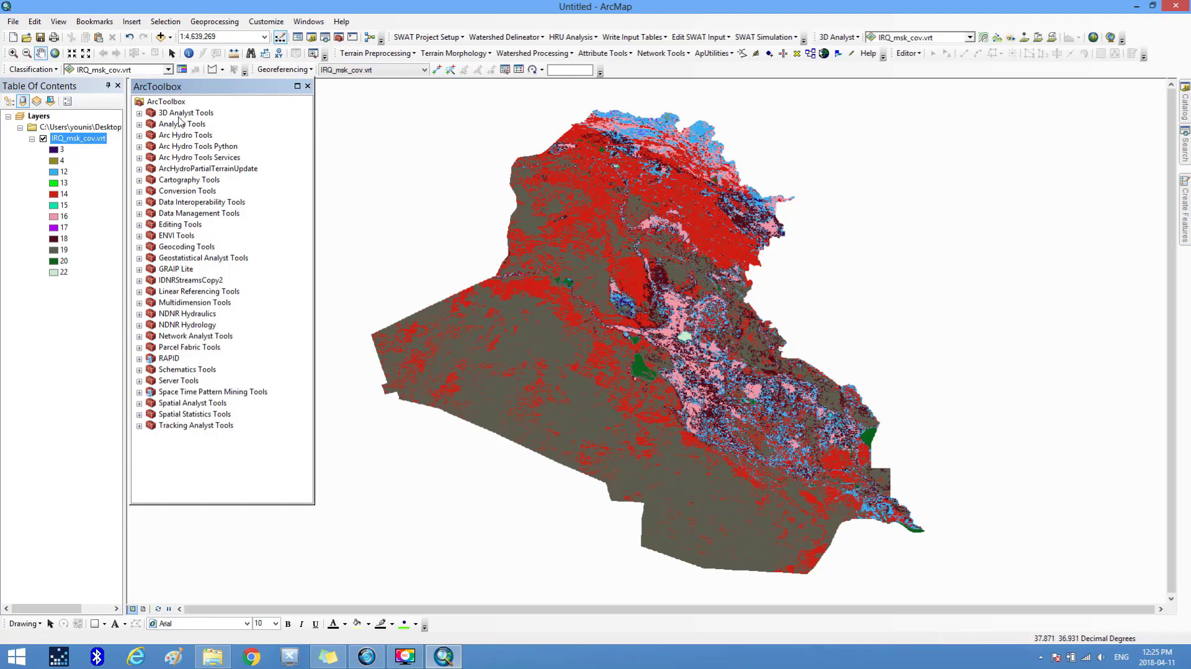
left_click(190, 191)
left_click(138, 191)
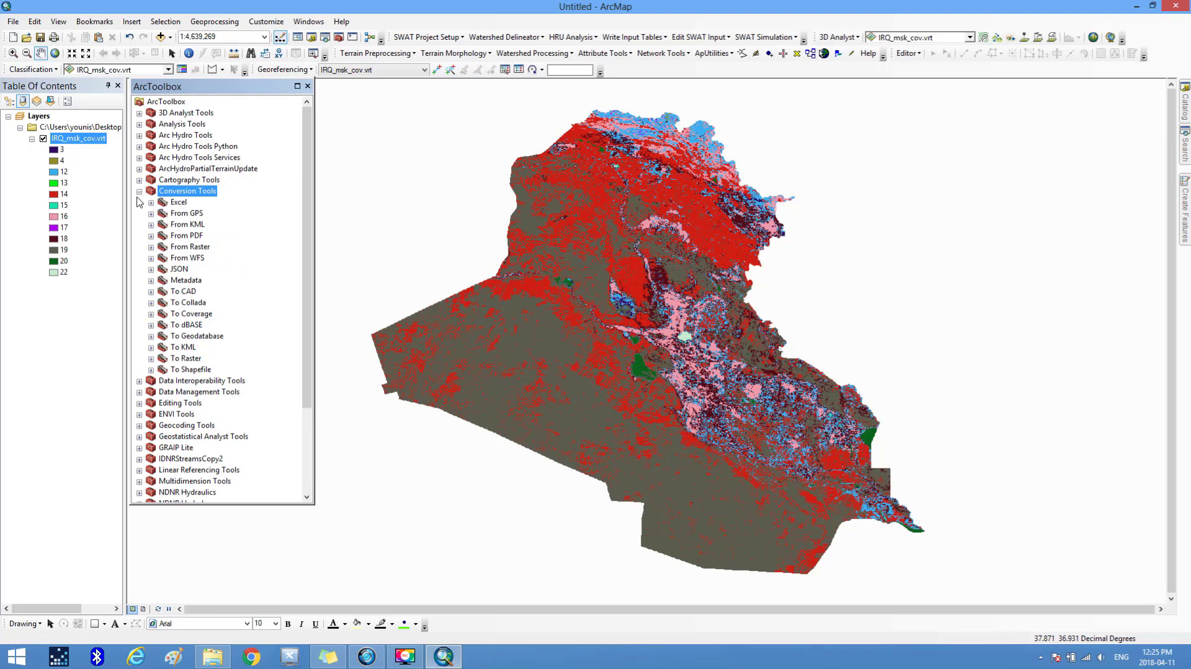
left_click(191, 249)
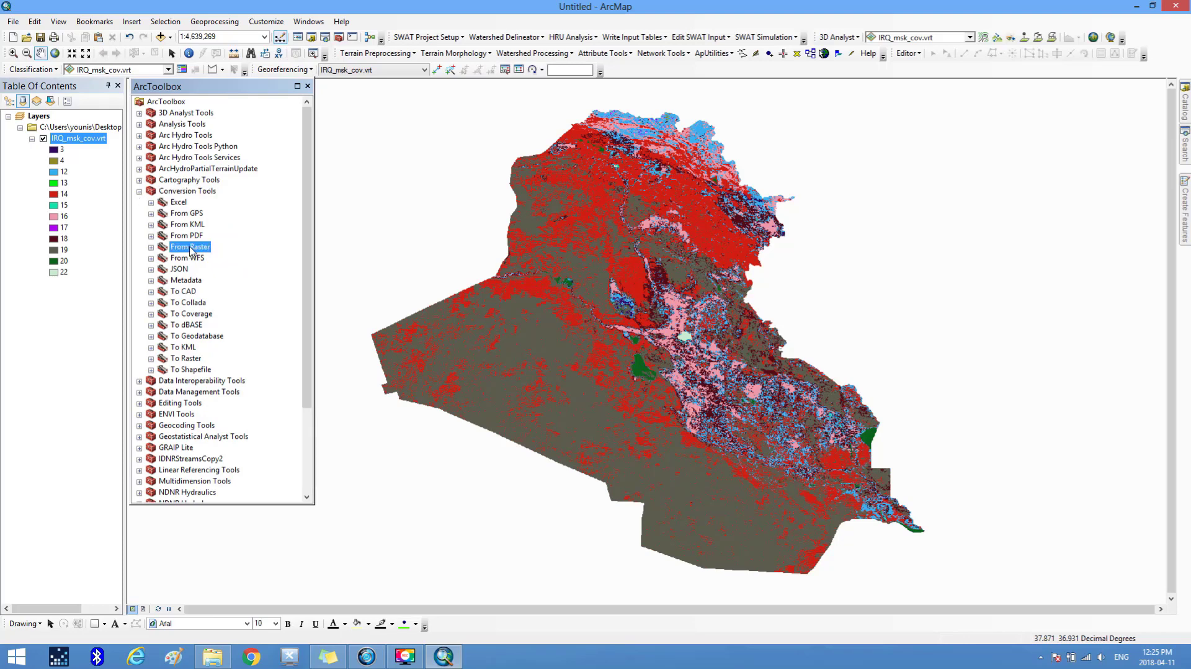
left_click(151, 248)
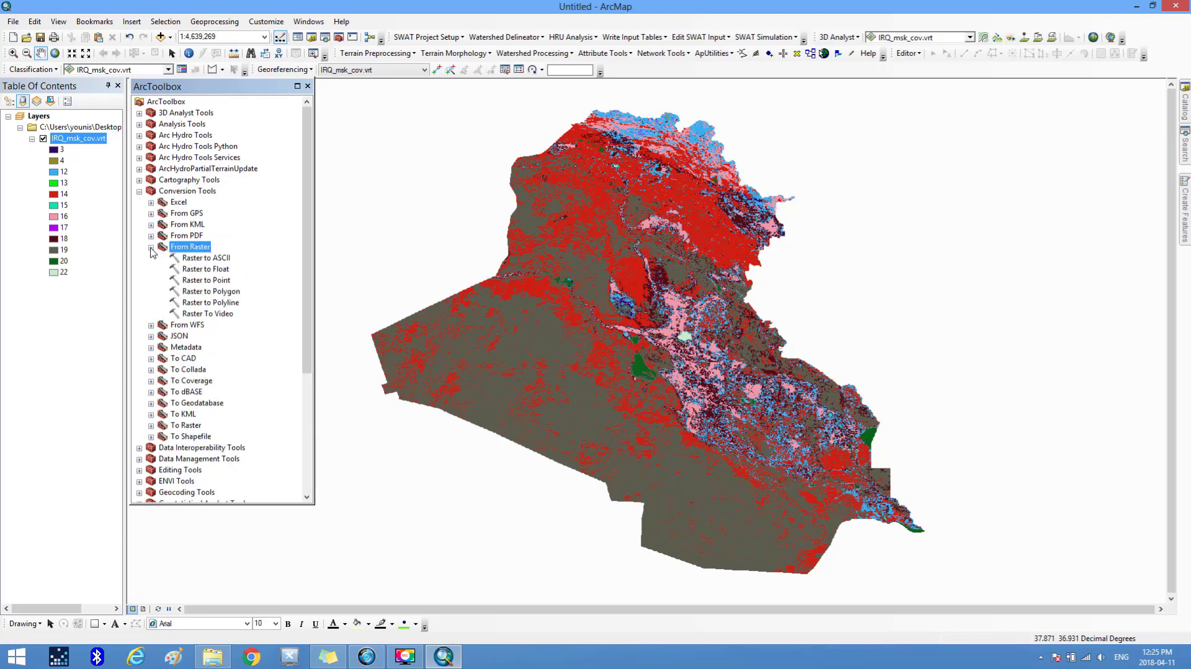
double_click(209, 291)
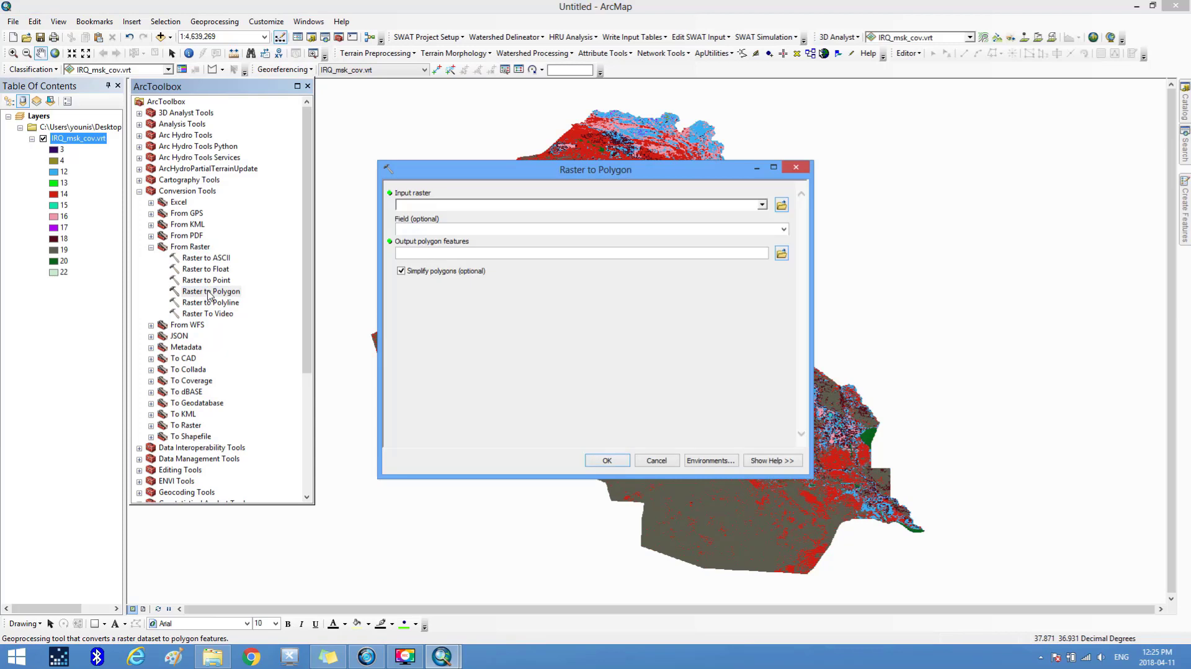
left_click(762, 206)
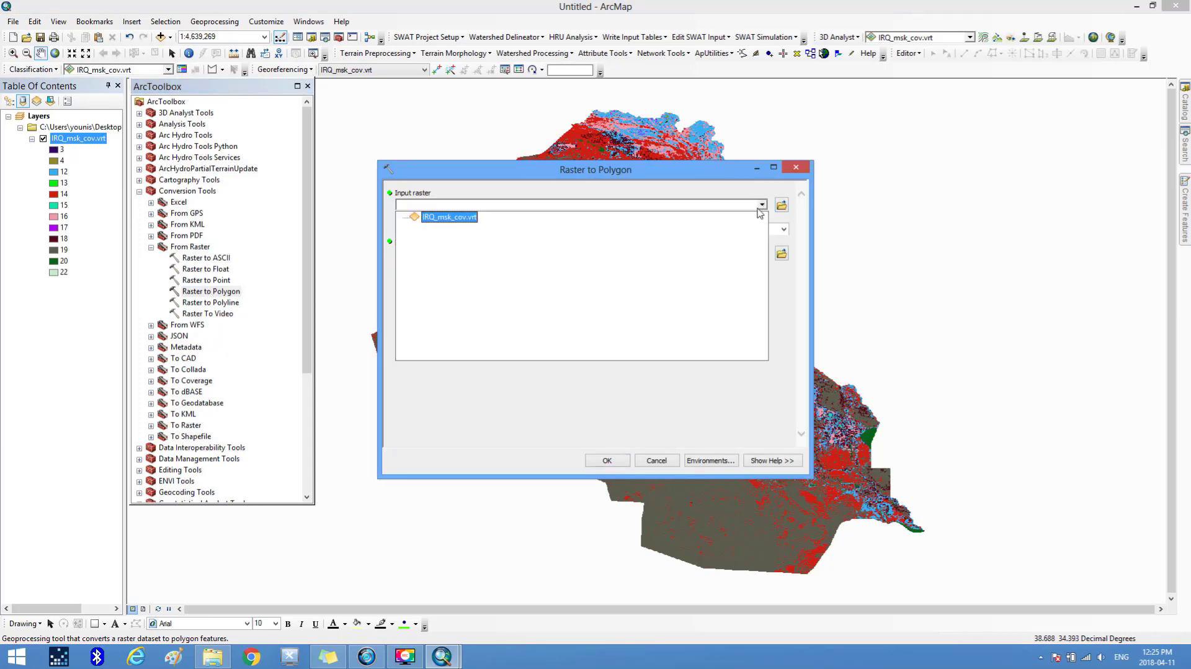
left_click(461, 219)
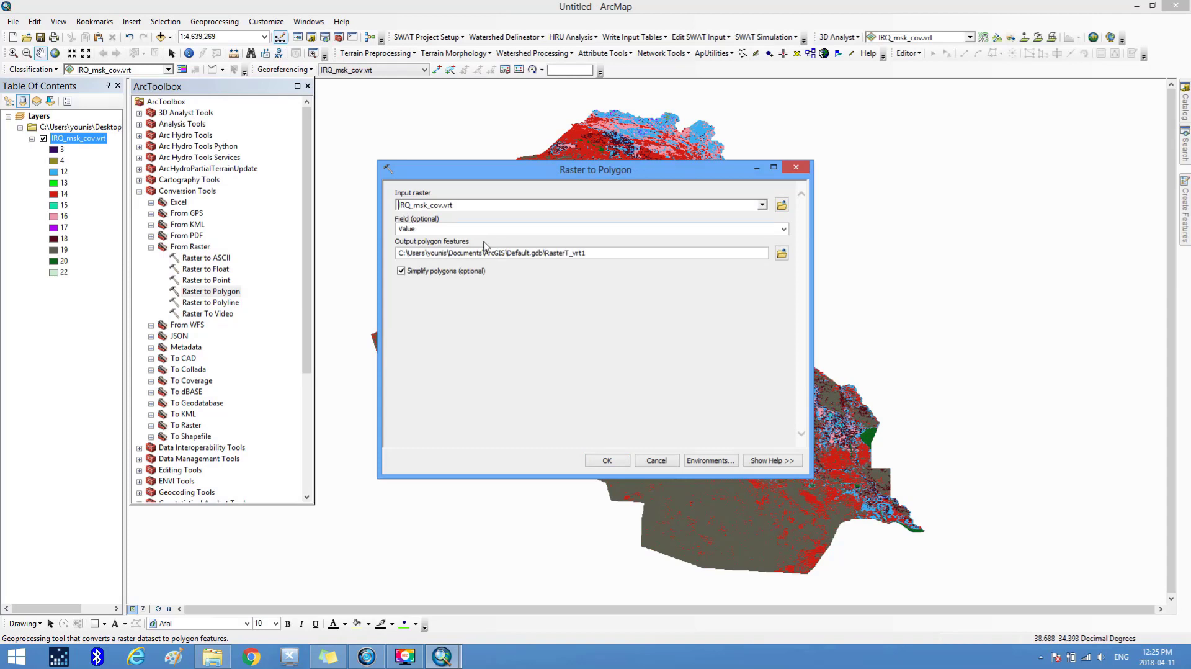
Step: Set the output polygon features to RasterT_vrt1.shp in the desktop's IRQ_msk_cov\iraq land cover shapefile folder and run the conversion
left_click(587, 256)
left_click_drag(586, 257, 549, 282)
key("ctrl+c")
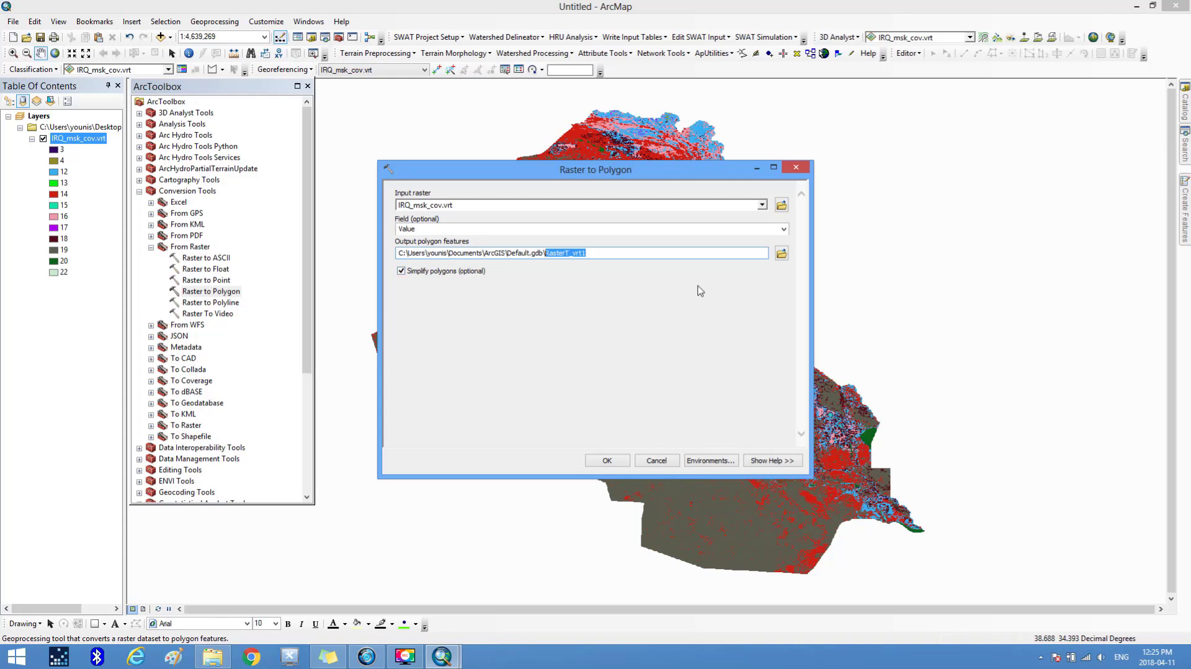
left_click(782, 251)
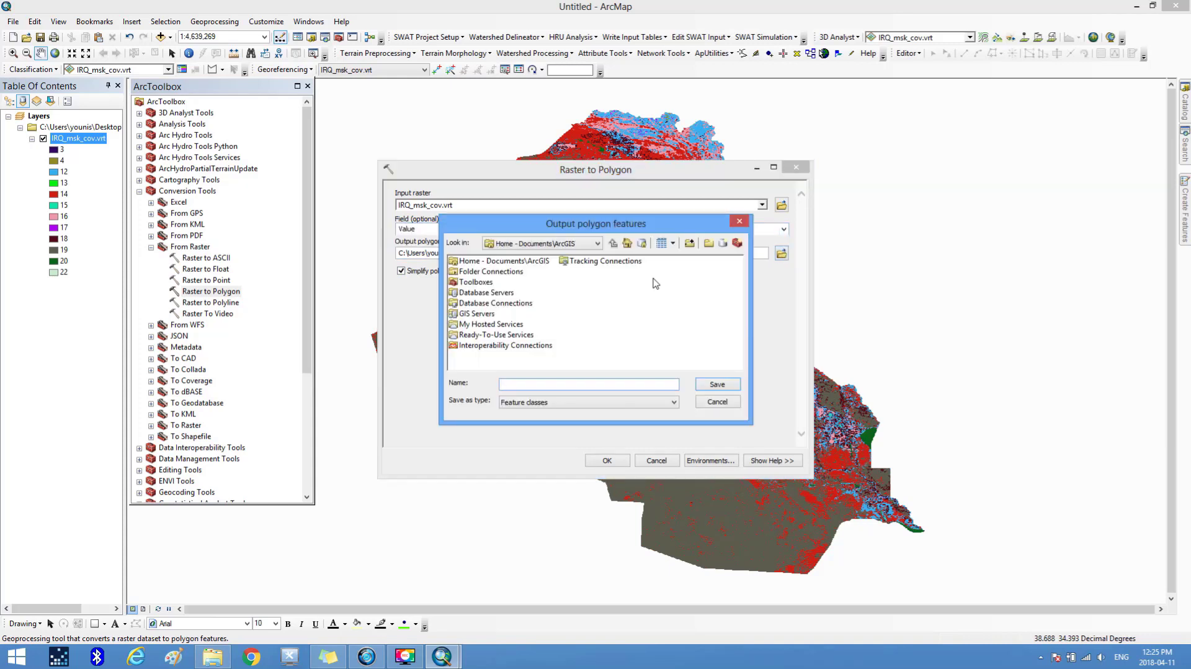
left_click(597, 245)
scroll(597, 249, "up", 5)
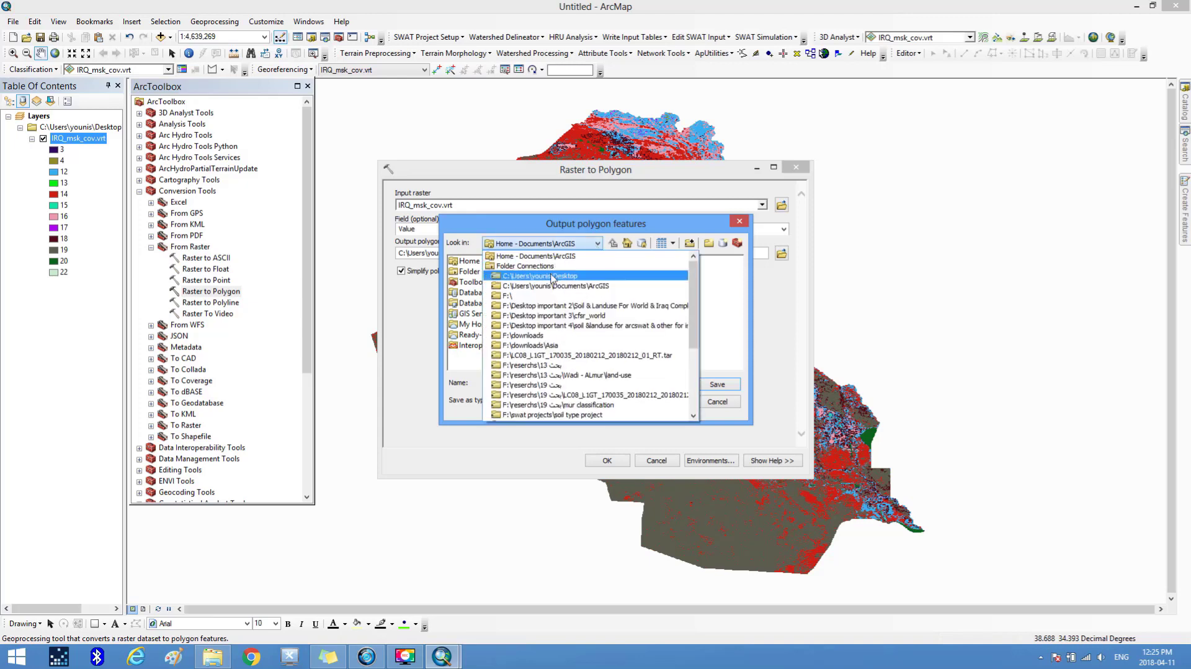
left_click(553, 279)
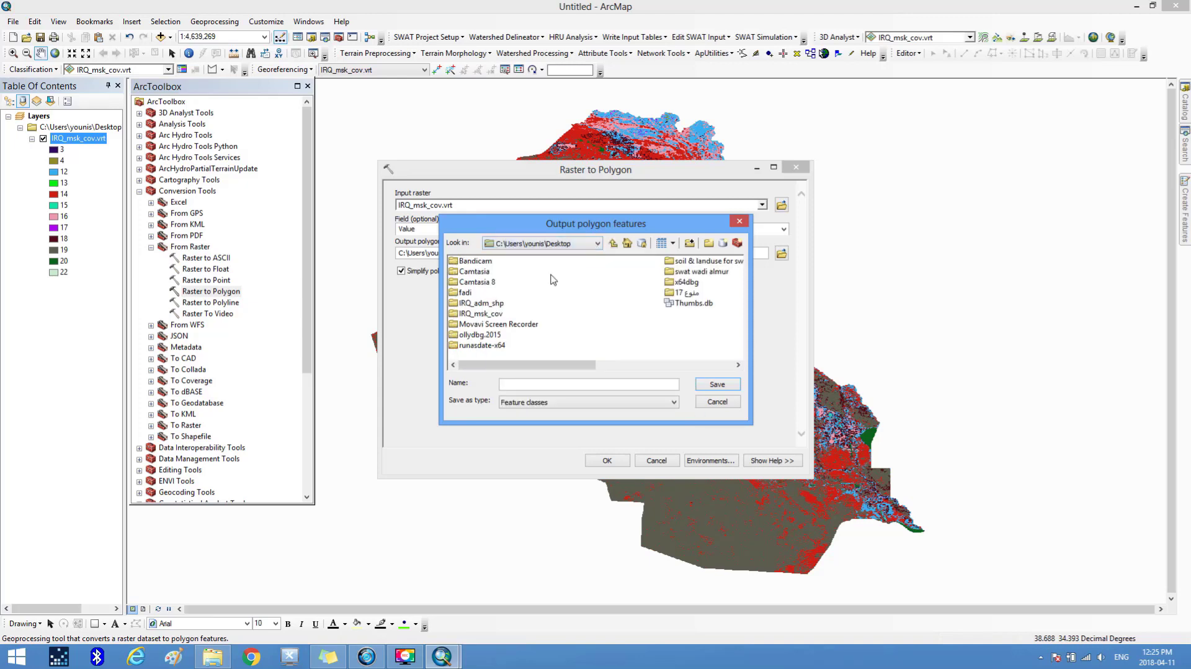
double_click(495, 314)
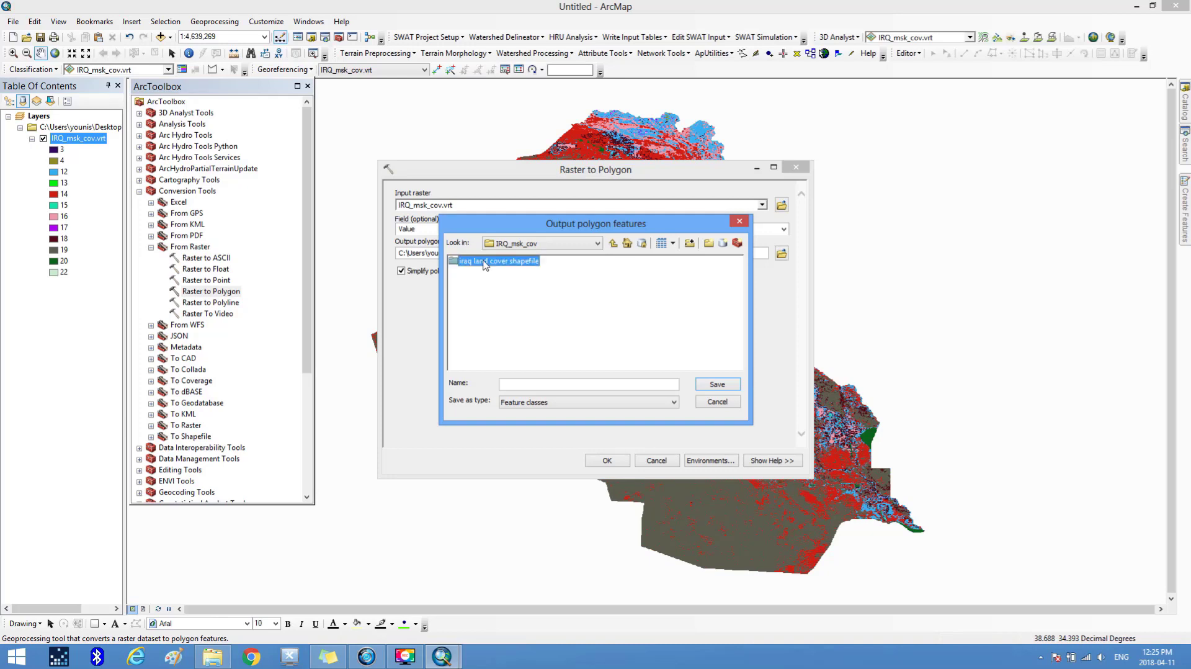
double_click(485, 262)
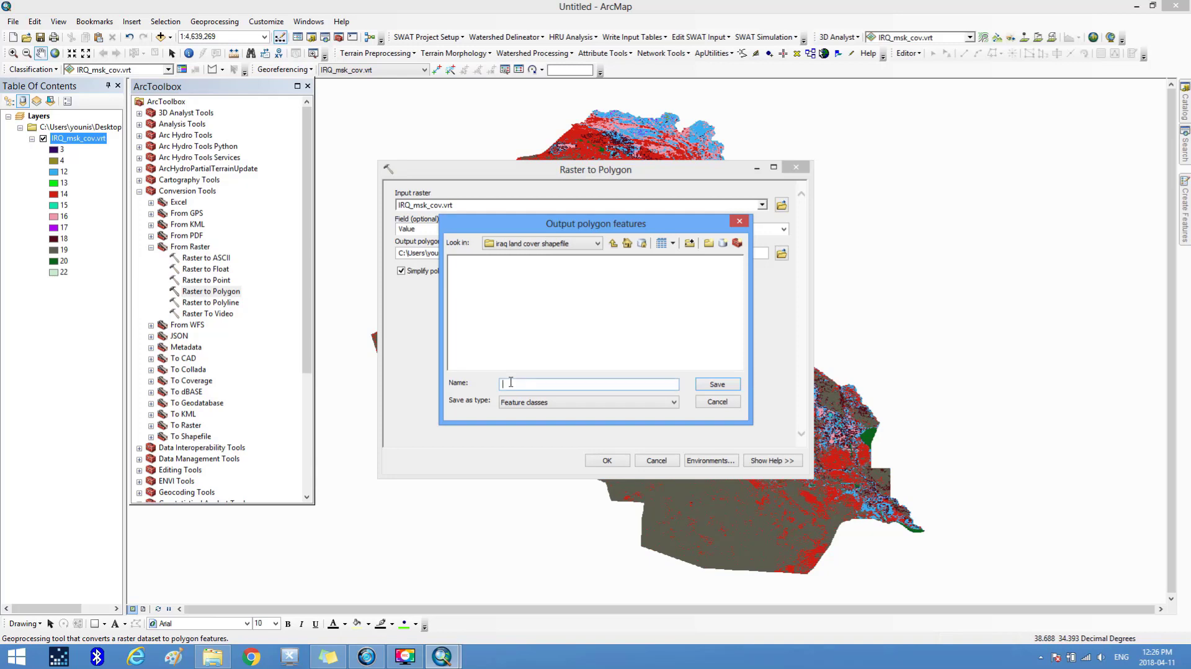
key("ctrl+v")
left_click(717, 384)
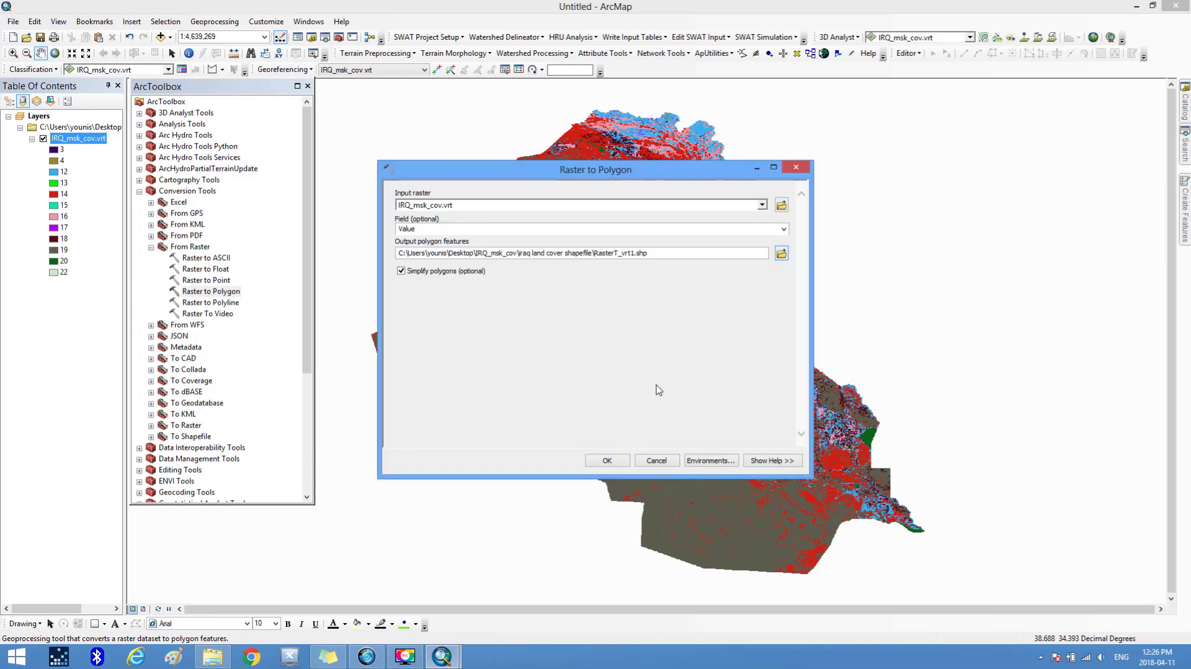
left_click(606, 461)
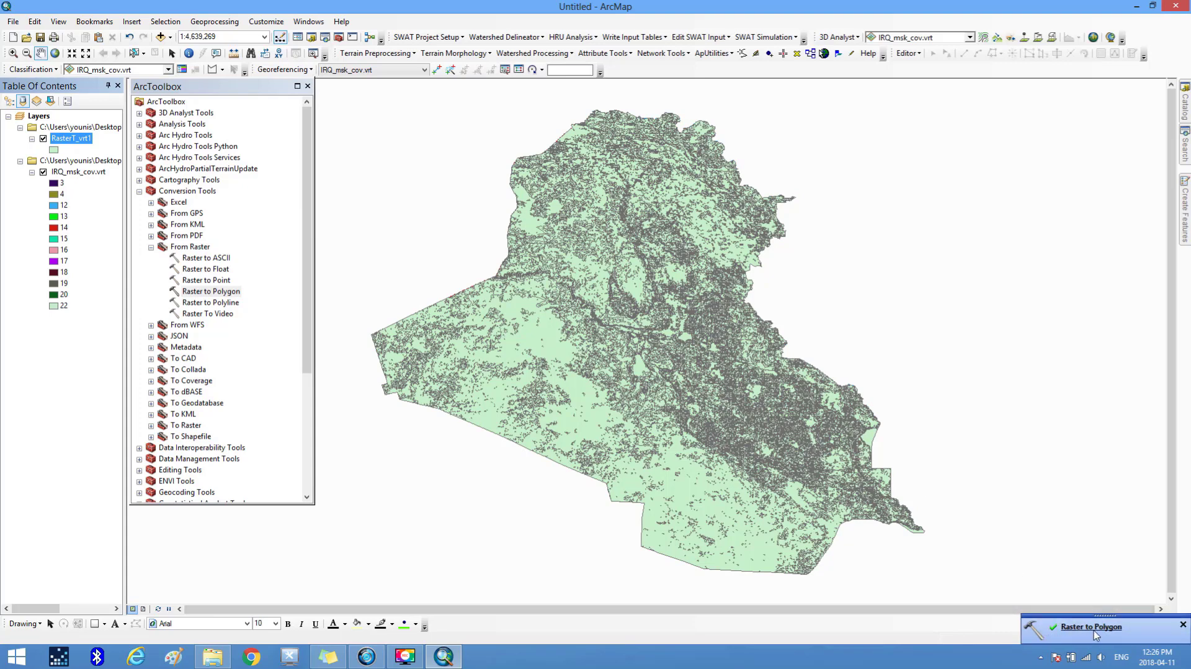
left_click(1185, 626)
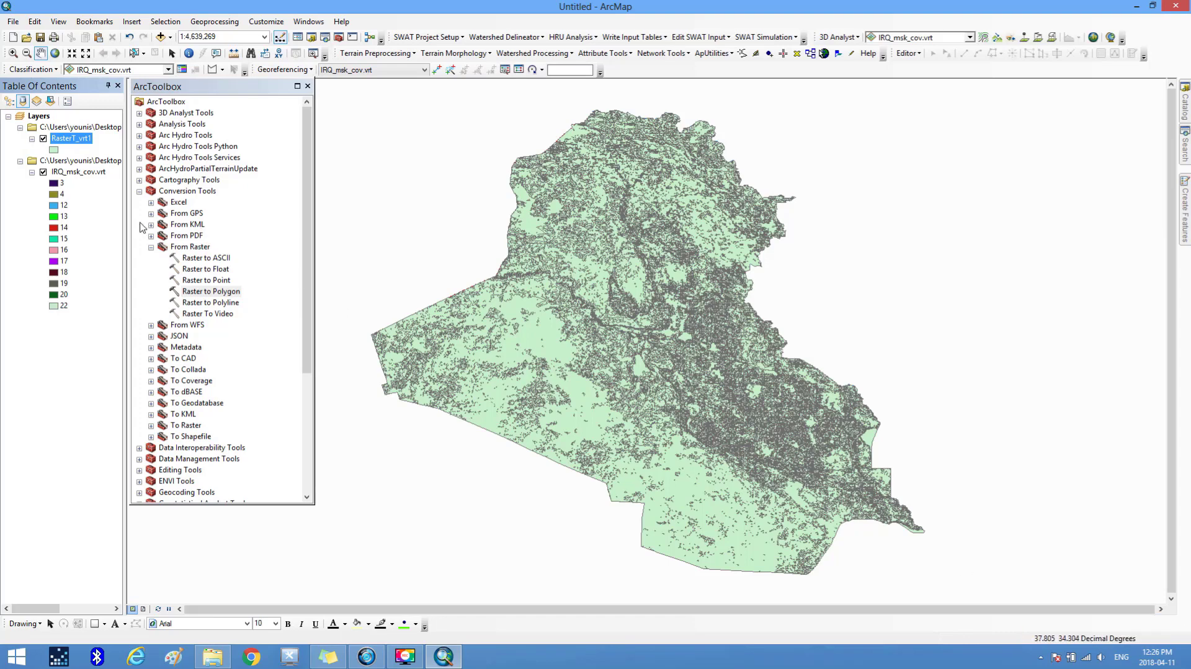
Step: Hide the IRQ_msk_cov.vrt layer and inspect the GRIDCODE field in the RasterT_vrt1 layer's attribute table
left_click(43, 172)
right_click(71, 138)
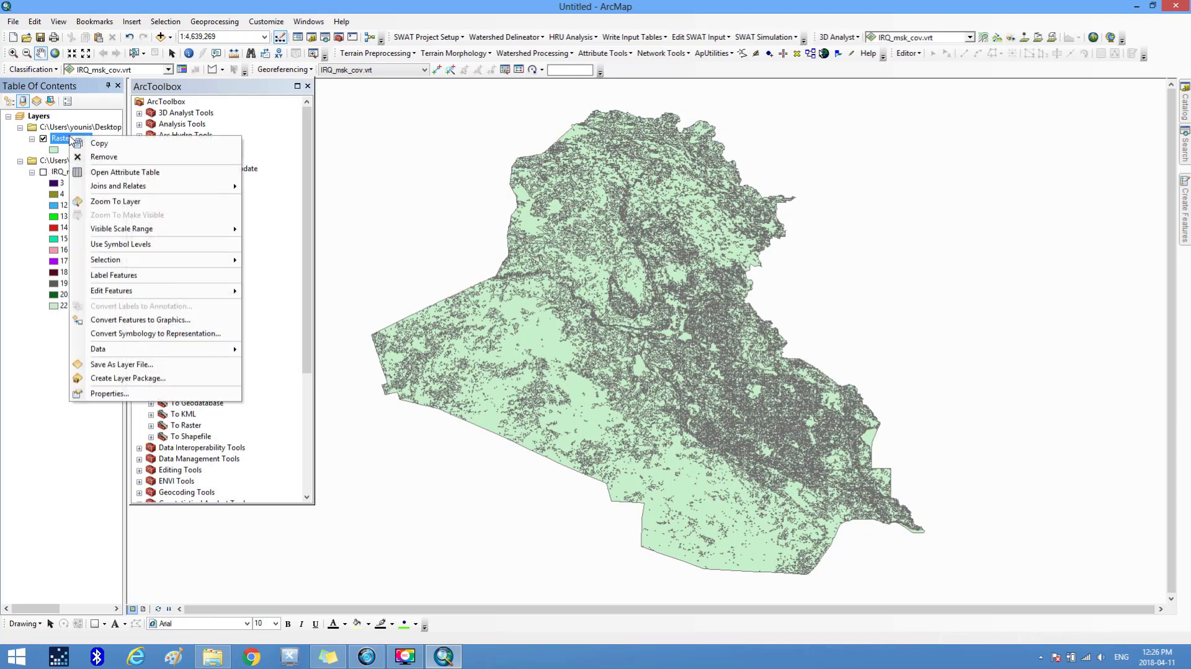
left_click(104, 174)
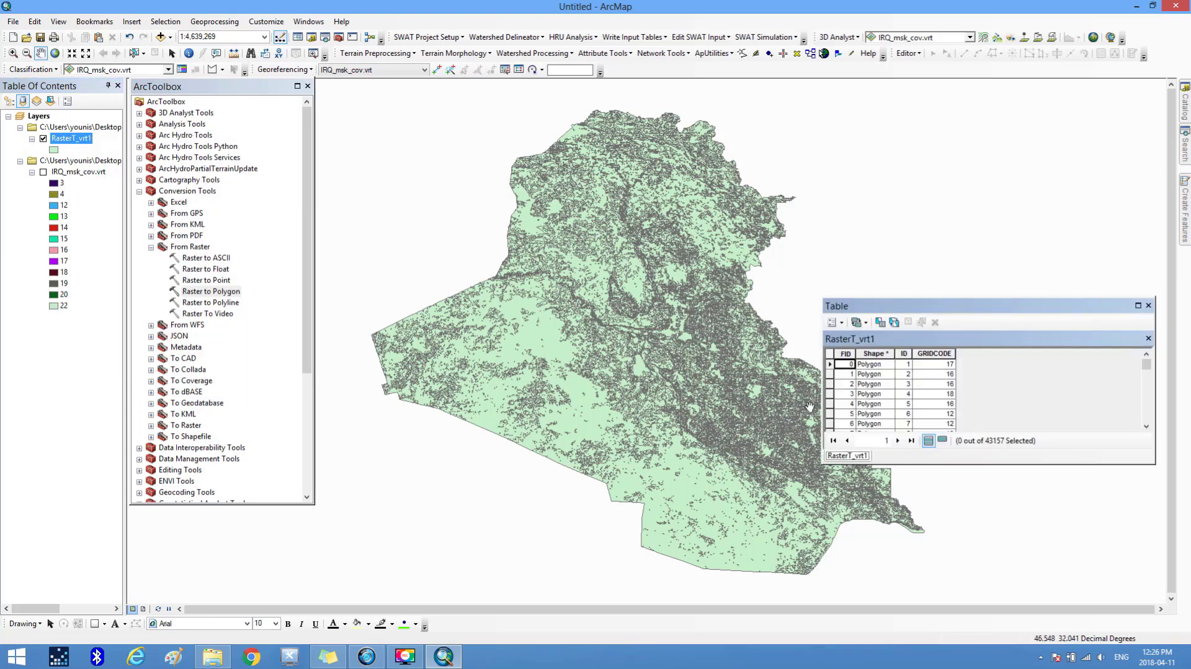
left_click(950, 355)
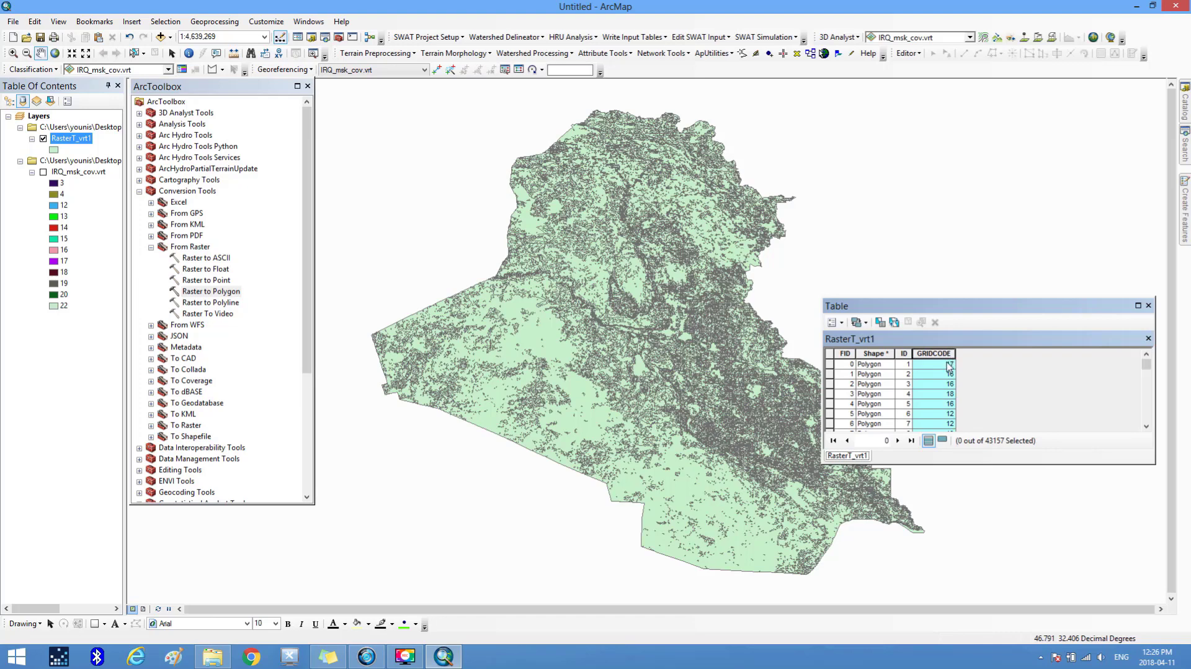
left_click(949, 366)
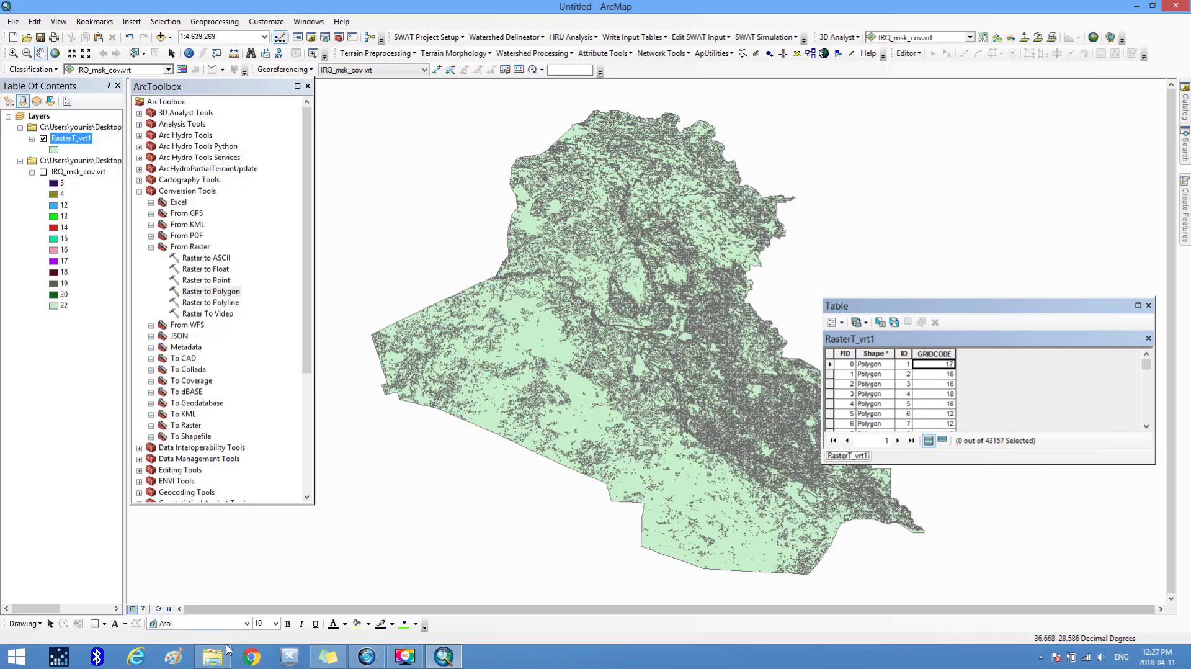
Step: Review the land cover class codes in GLC2000_legend_summary.doc from the IRQ_msk_cov folder on drive F, then return to ArcMap
mouse_move(222, 660)
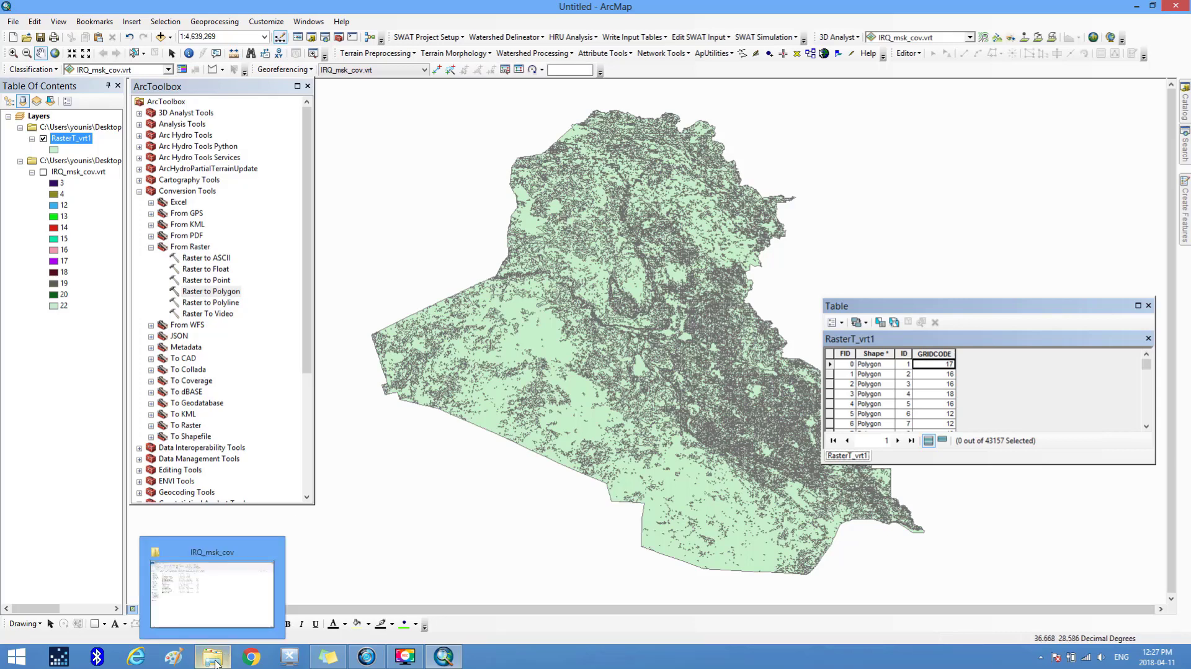
left_click(214, 661)
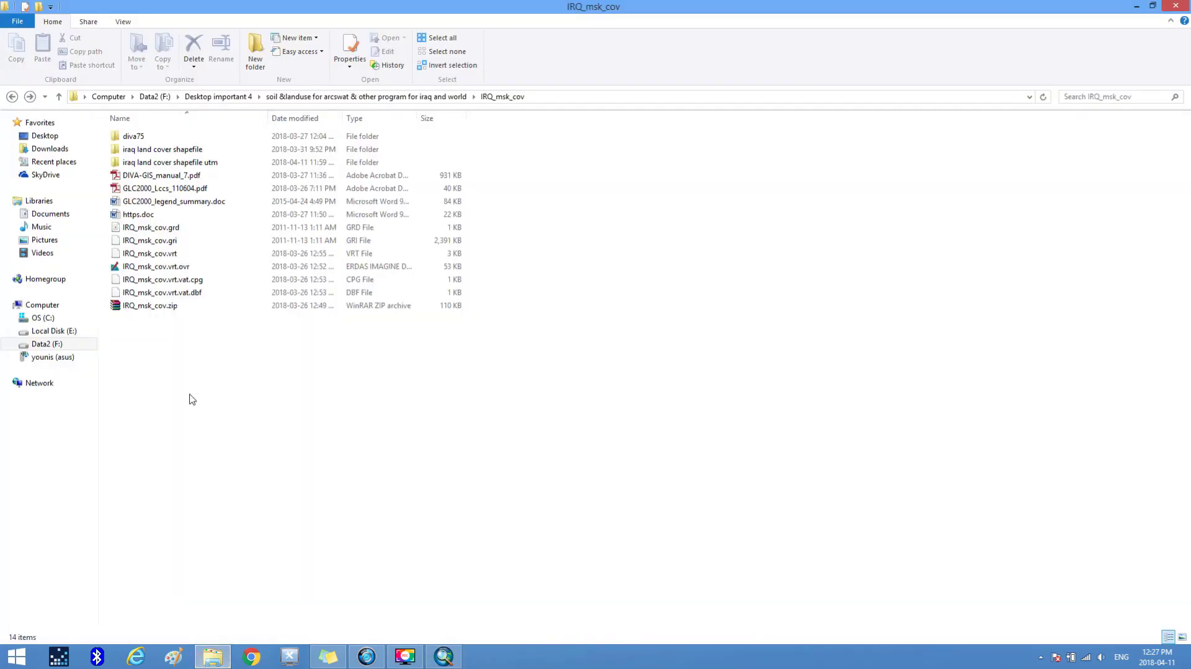
double_click(146, 205)
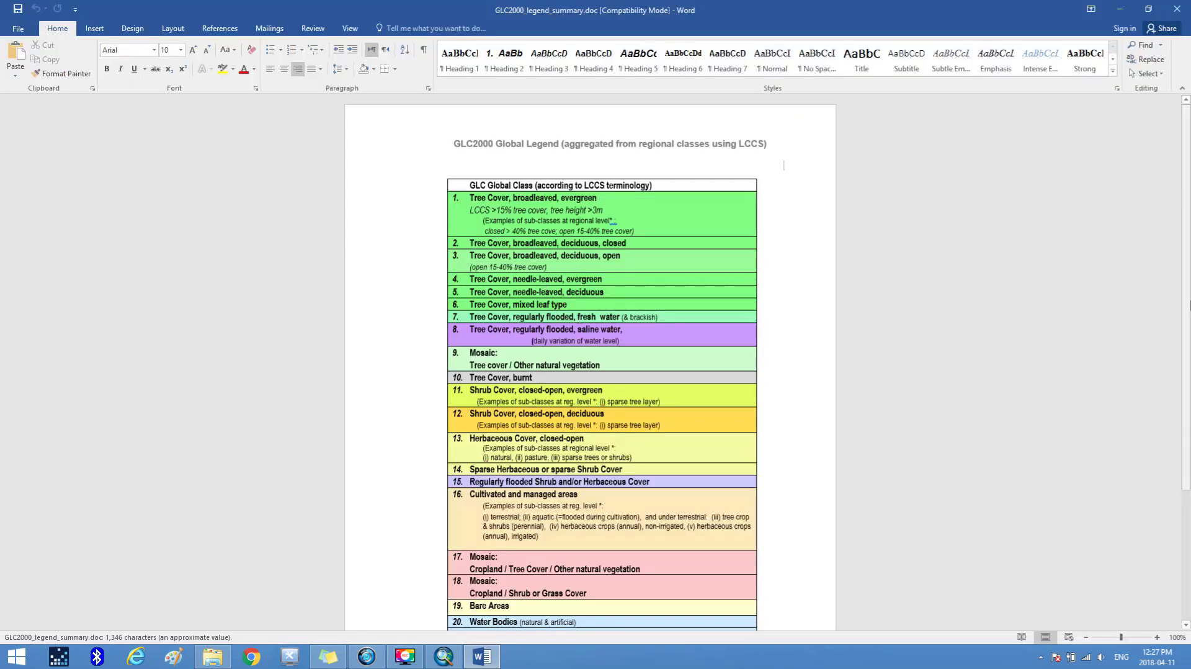
scroll(1189, 390, "down", 3)
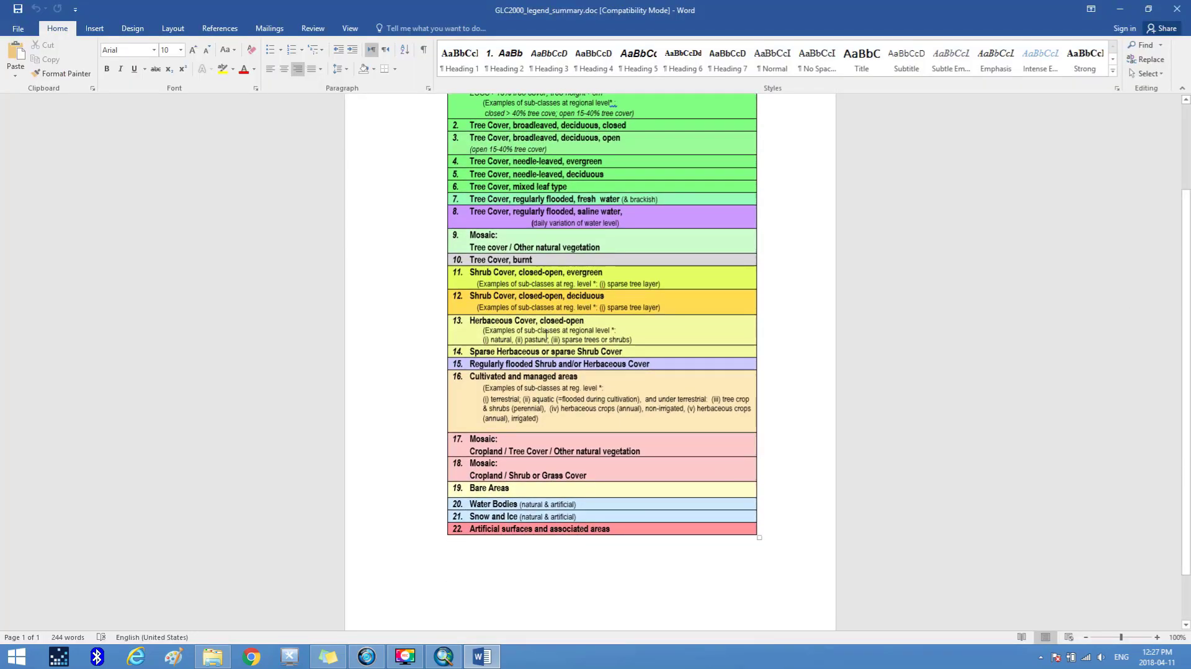
scroll(1189, 267, "up", 3)
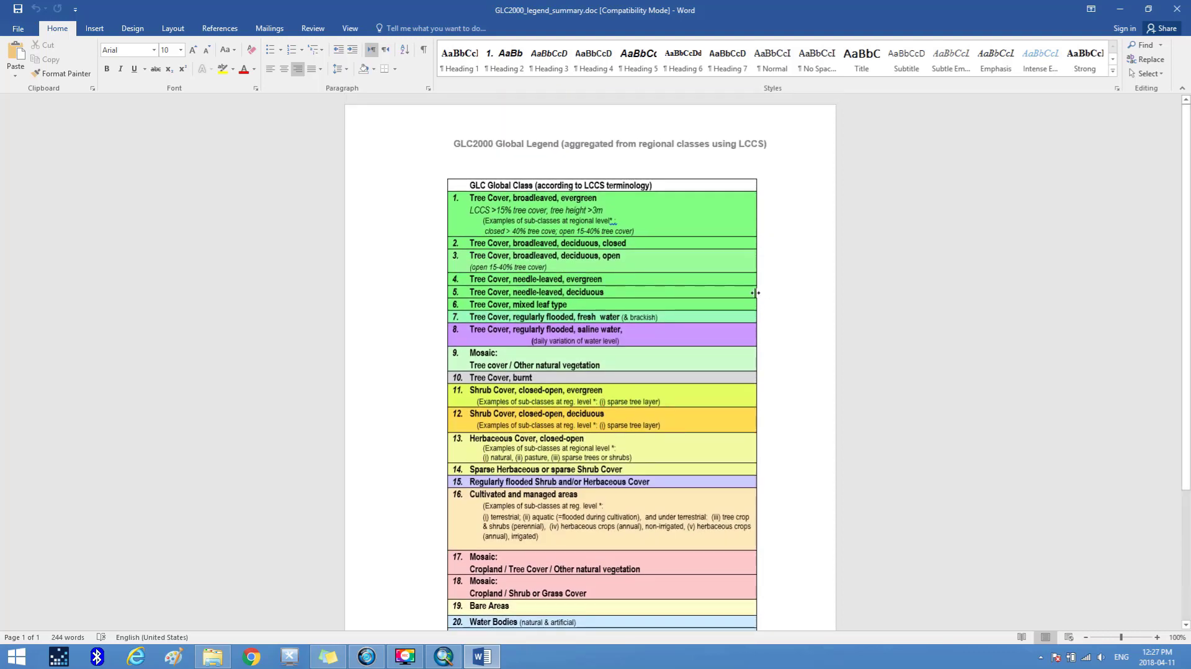
left_click(1176, 10)
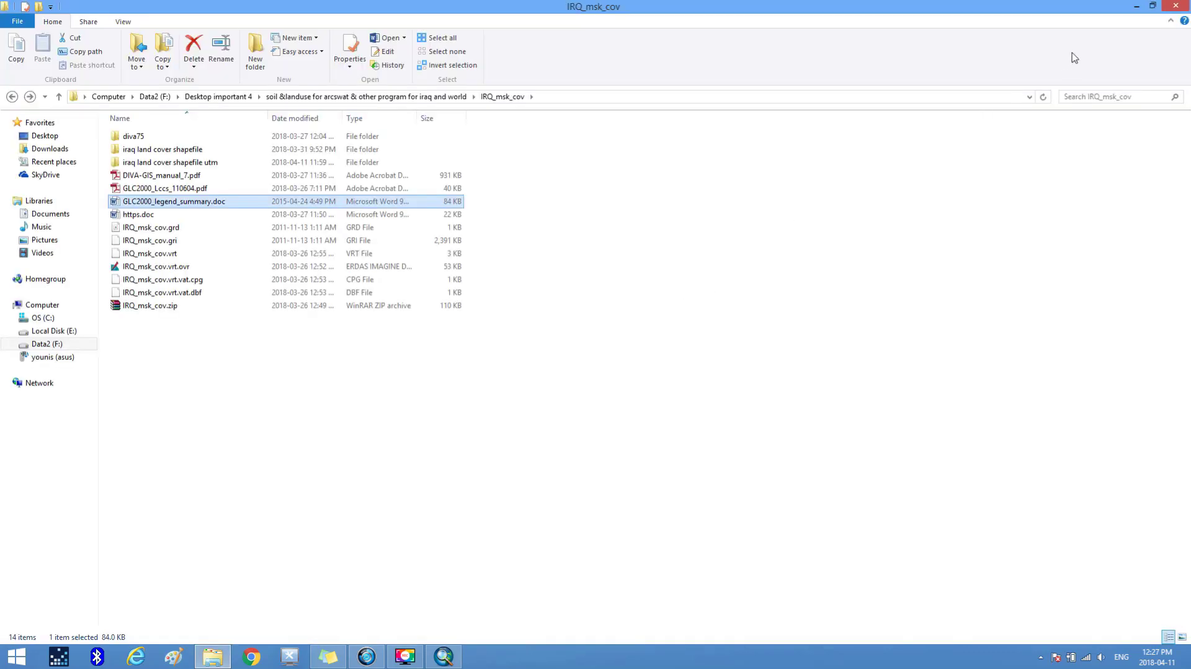
left_click(1140, 7)
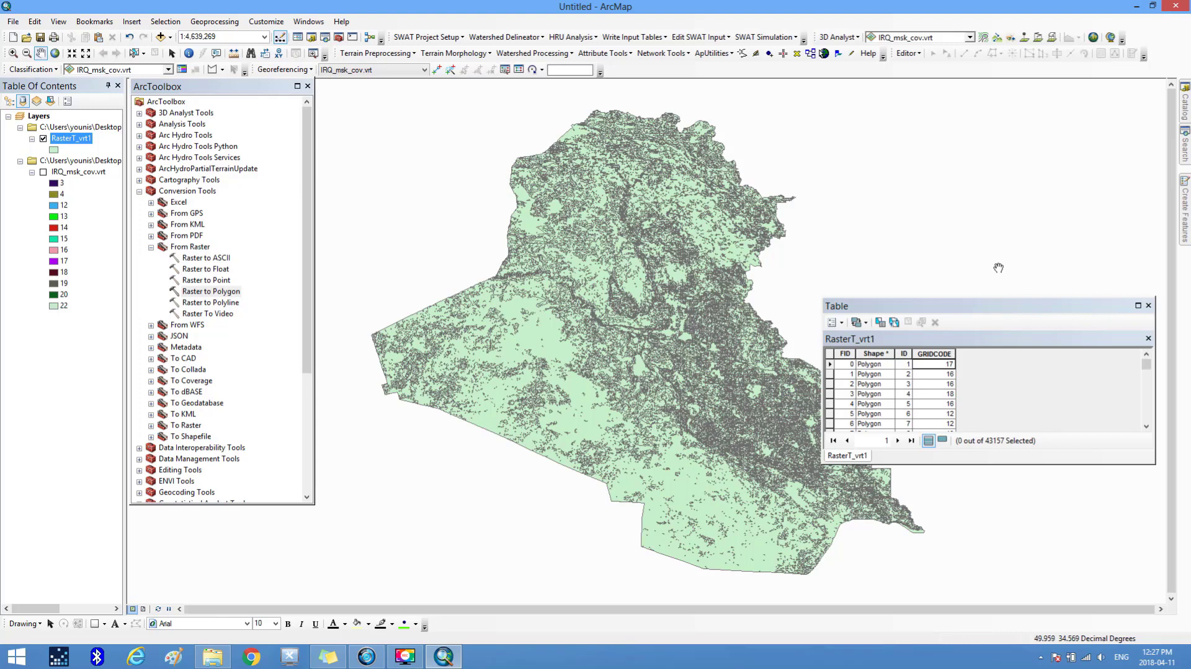
Step: Close the attribute table and ArcToolbox, and minimize ArcMap
left_click(1149, 305)
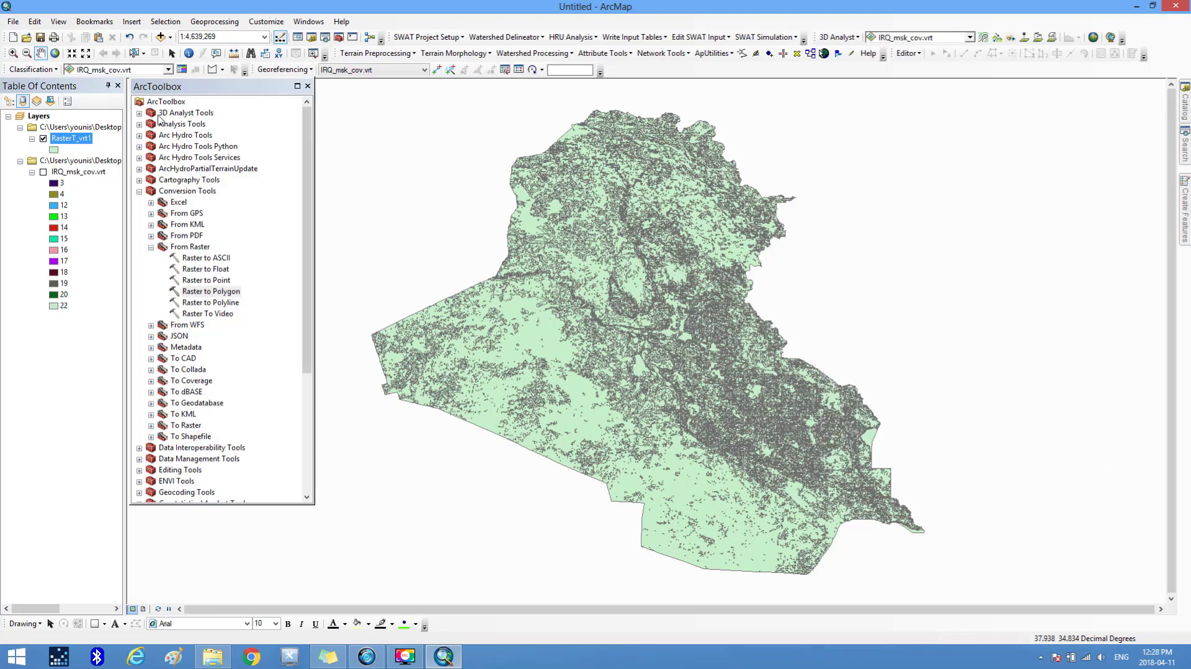
left_click(307, 86)
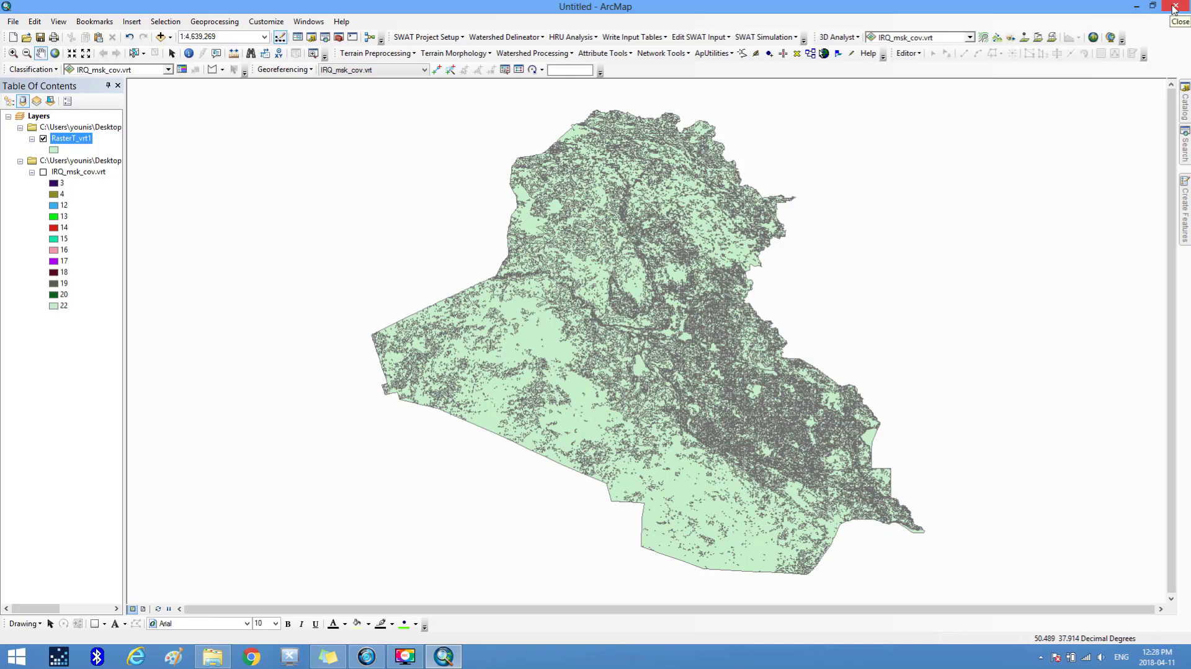
left_click(1138, 7)
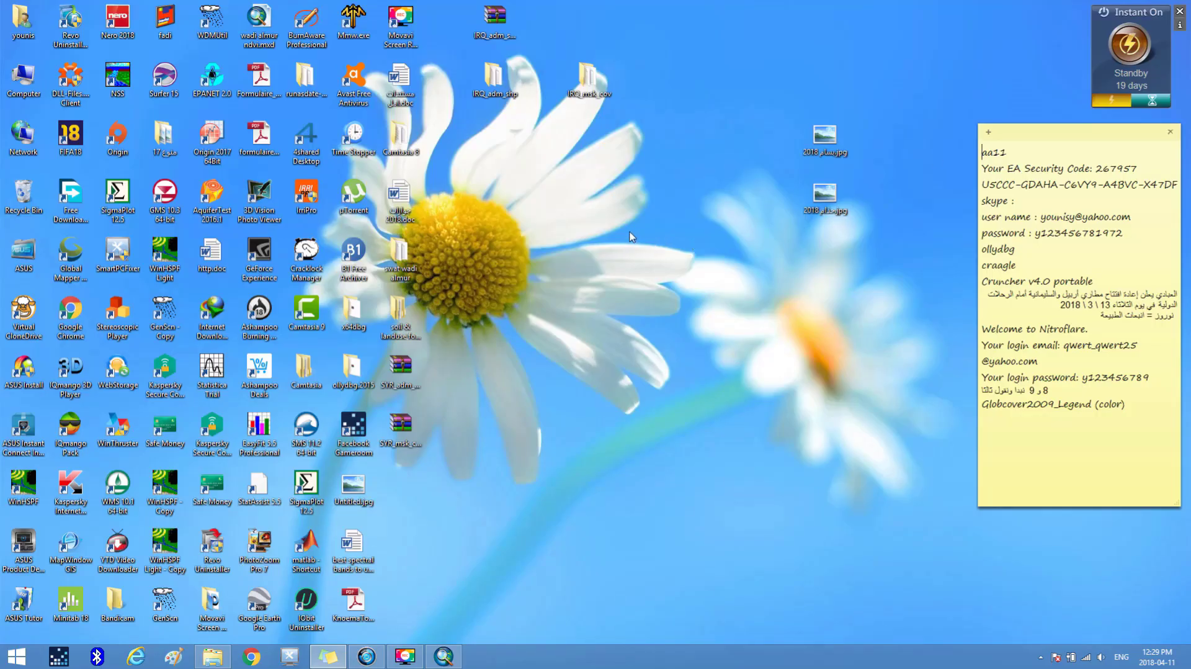
Step: Check the exported shapefile's files in the desktop's IRQ_msk_cov\iraq land cover shapefile folder
double_click(592, 92)
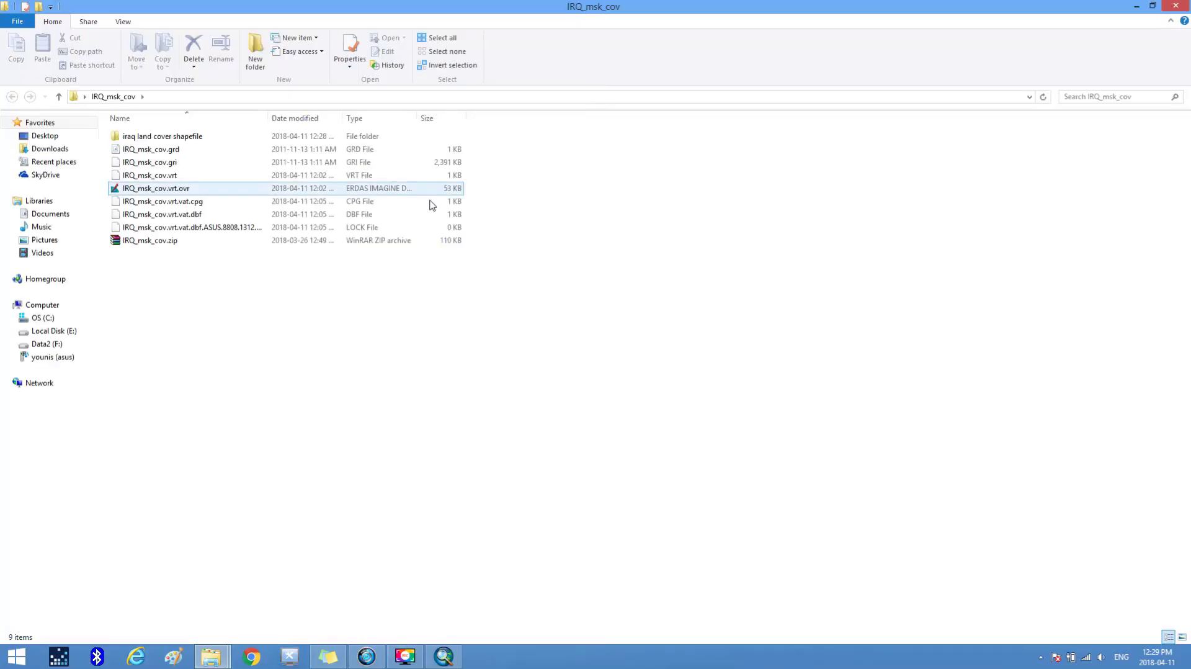
double_click(162, 142)
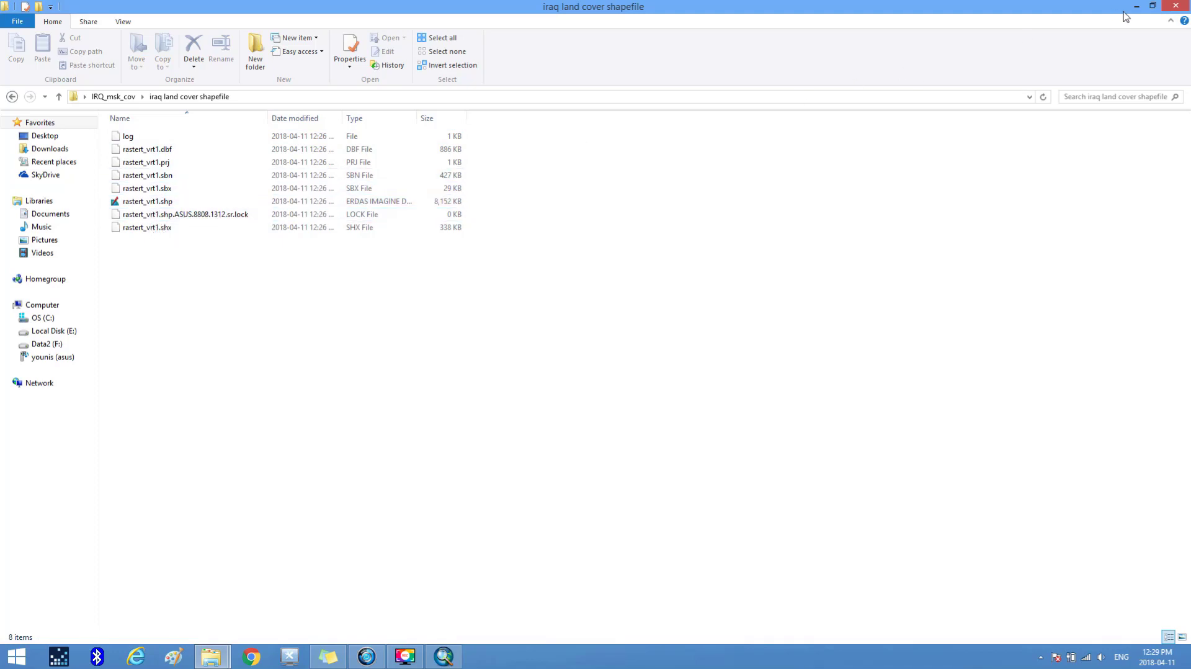
left_click(1176, 8)
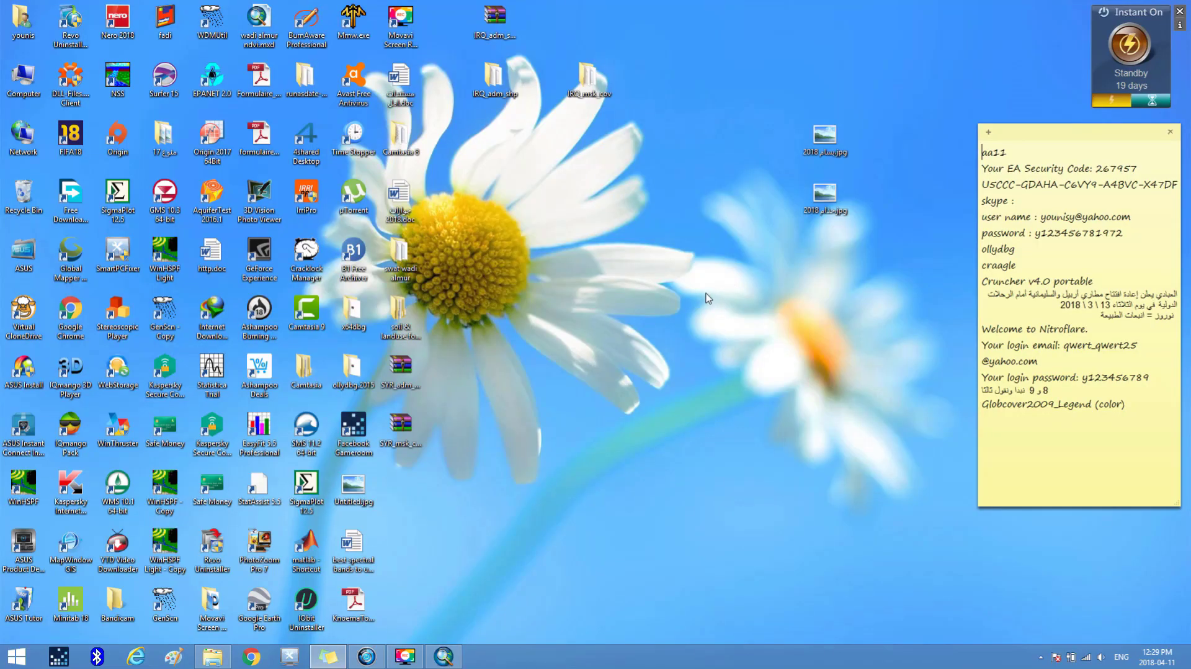
Step: Open Global Mapper and load rastert_vrt1.shp from the desktop's IRQ_msk_cov\iraq land cover shapefile folder
left_click(73, 259)
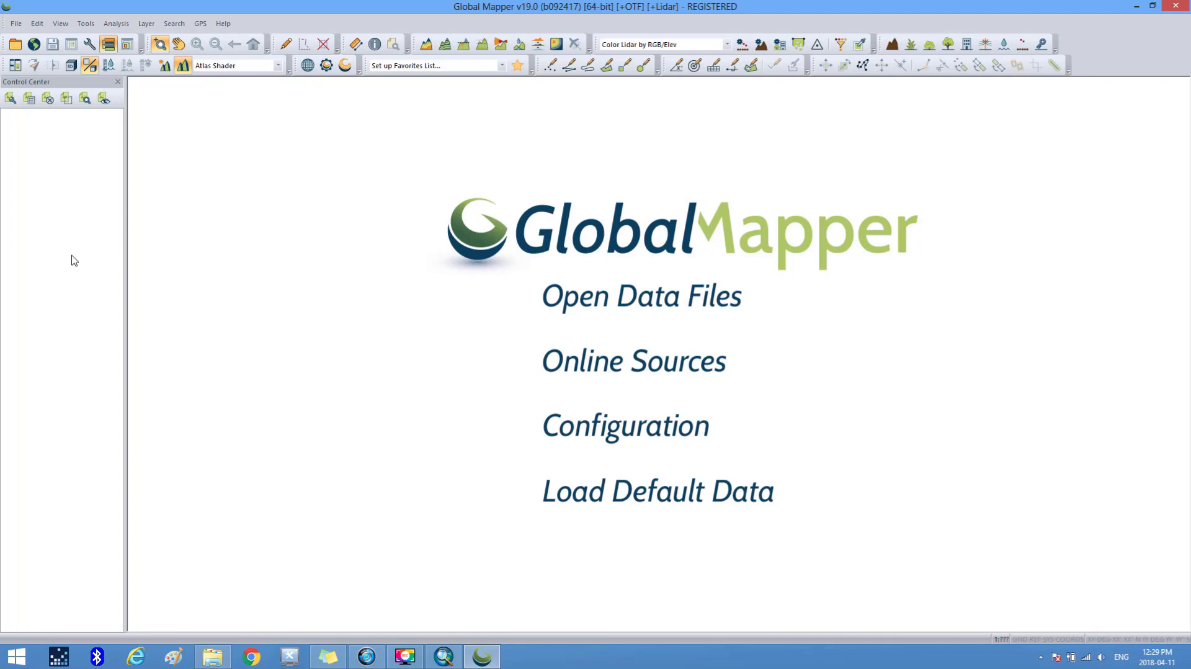
left_click(663, 307)
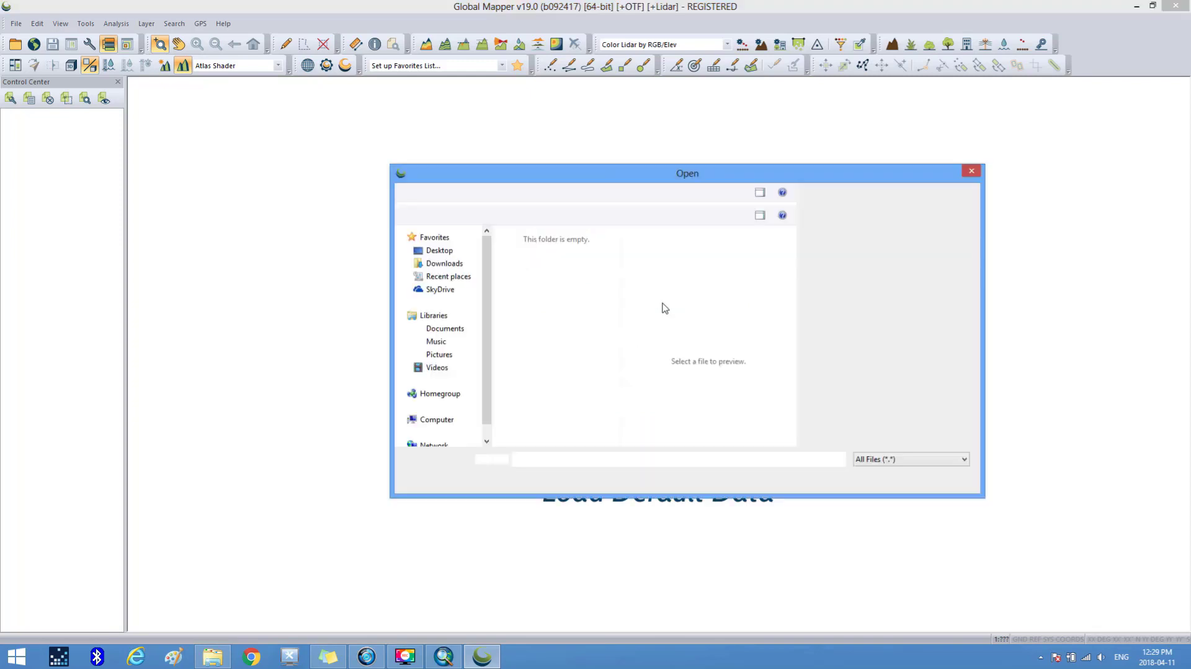
left_click(439, 252)
left_click_drag(630, 247, 654, 340)
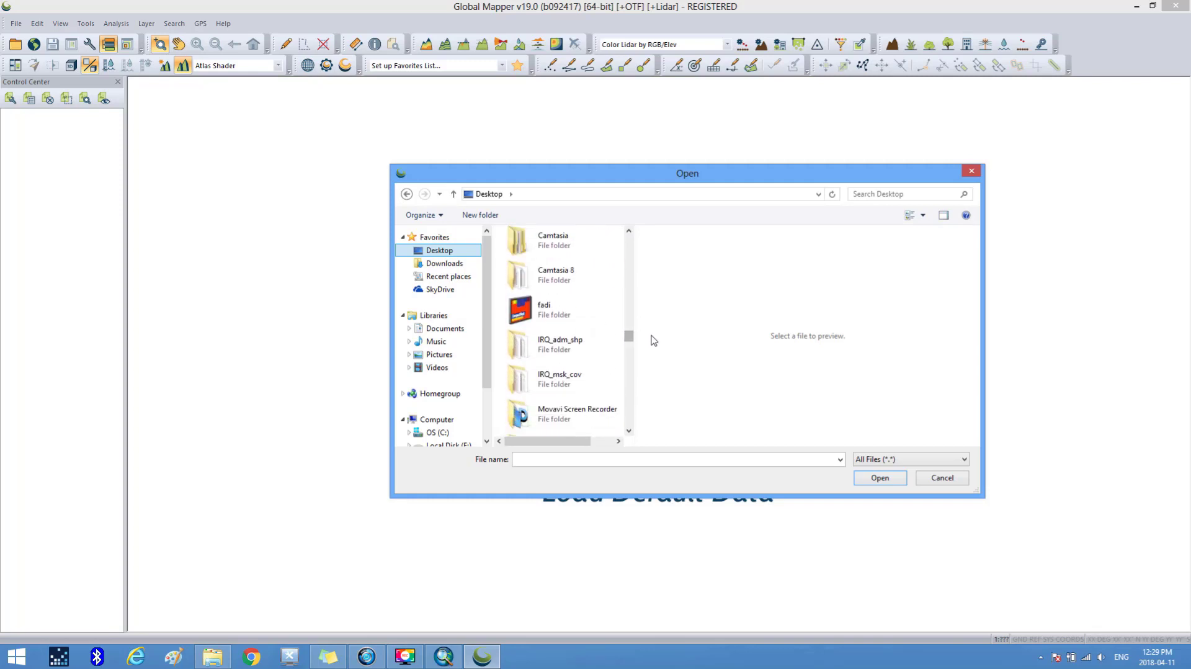
double_click(558, 380)
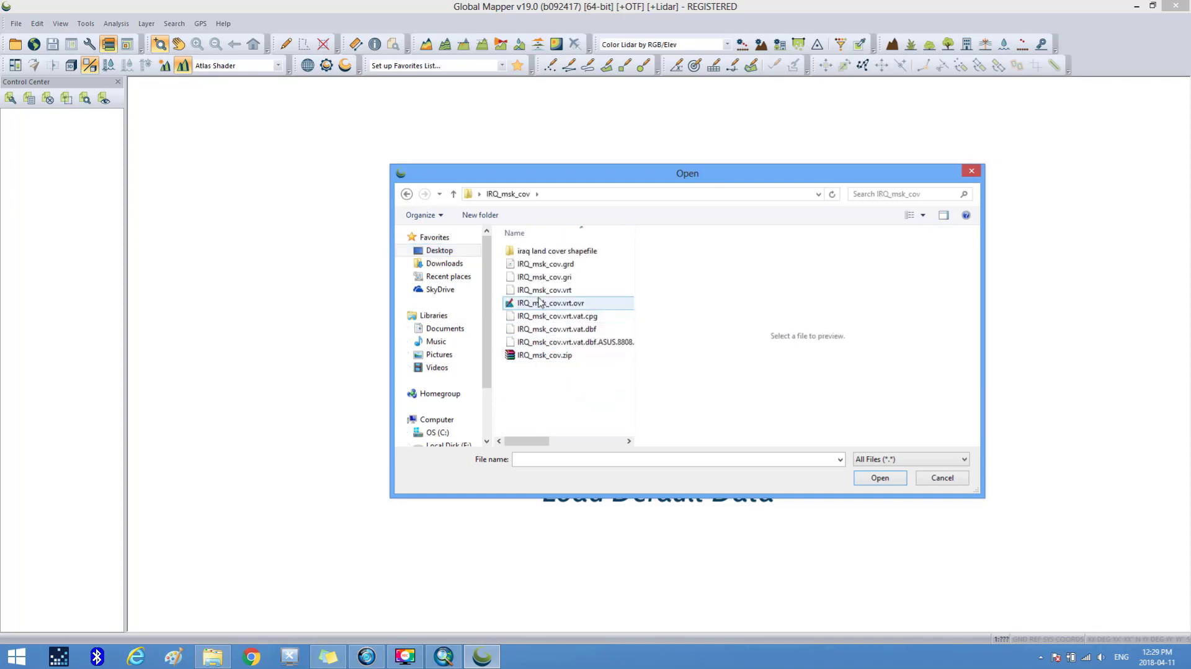
double_click(549, 257)
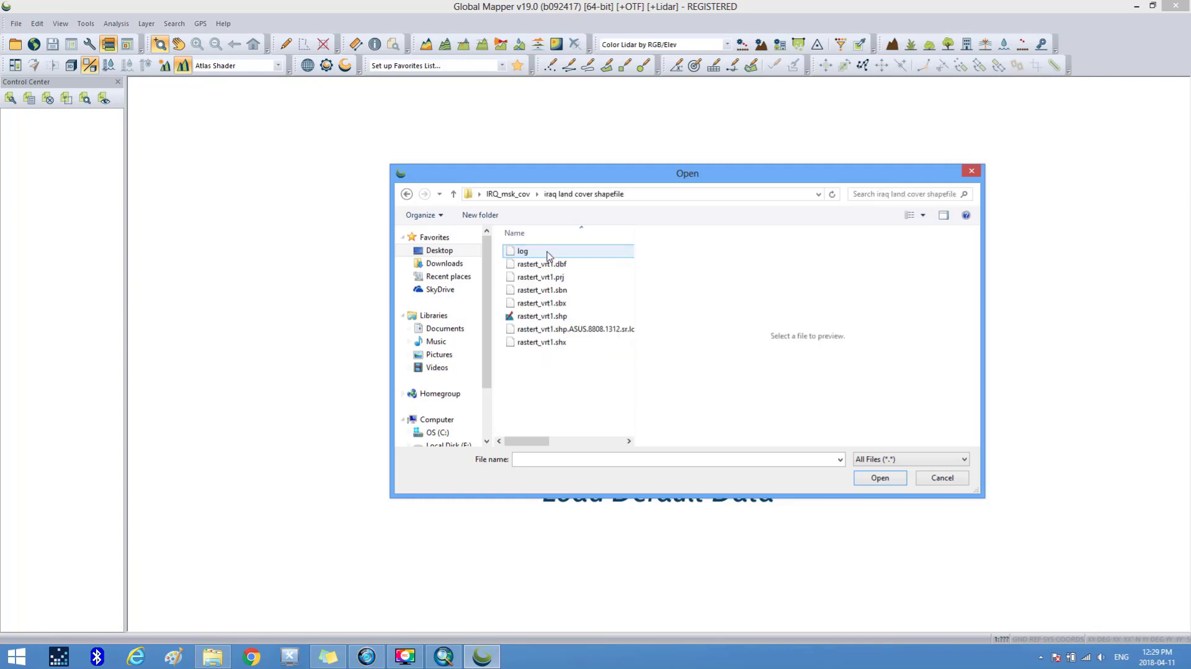
left_click(548, 319)
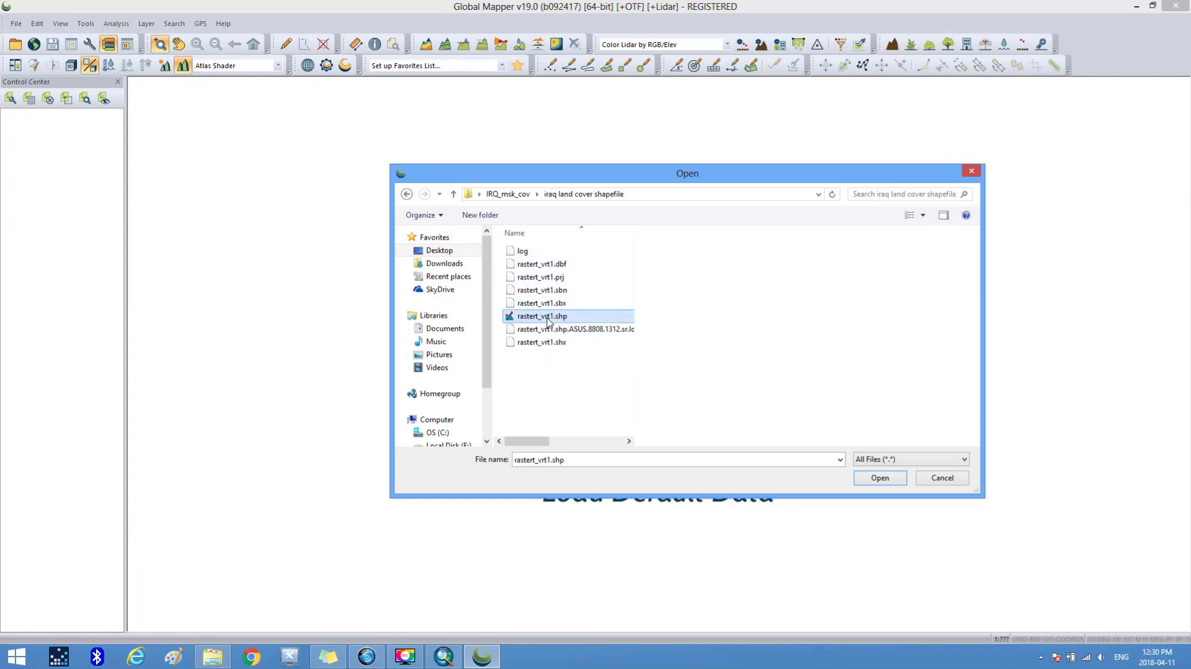
left_click(879, 478)
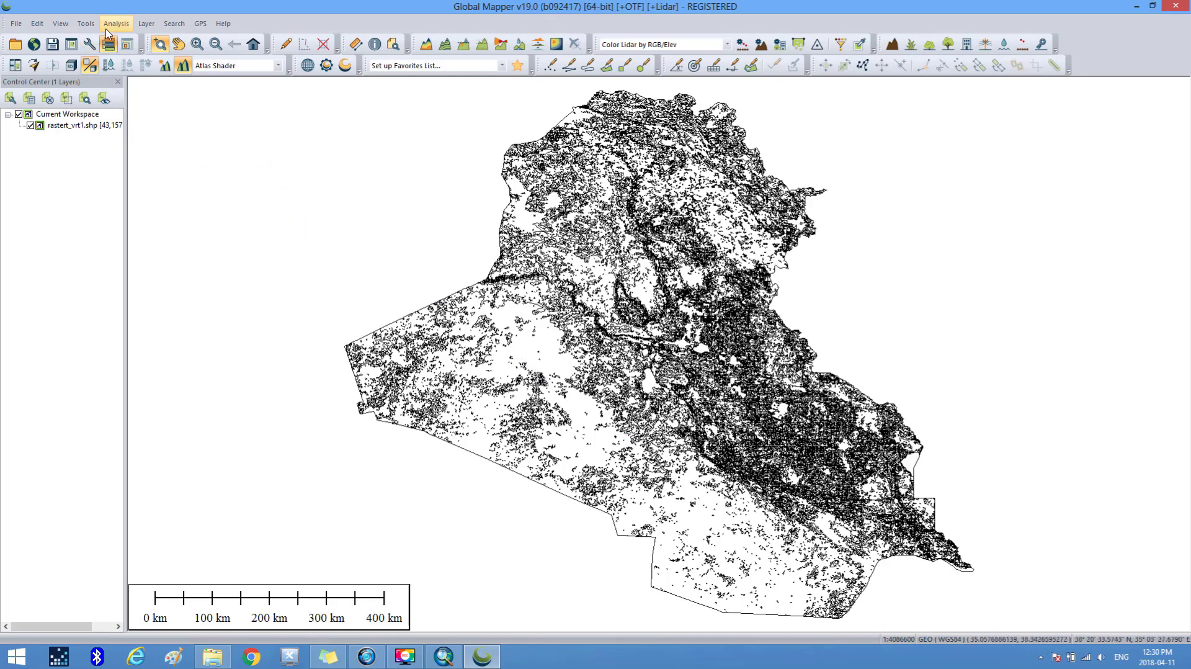
Step: Set the workspace projection to UTM, zone 38 Northern Hemisphere, with the WGS84 datum and metres as planar units
left_click(89, 25)
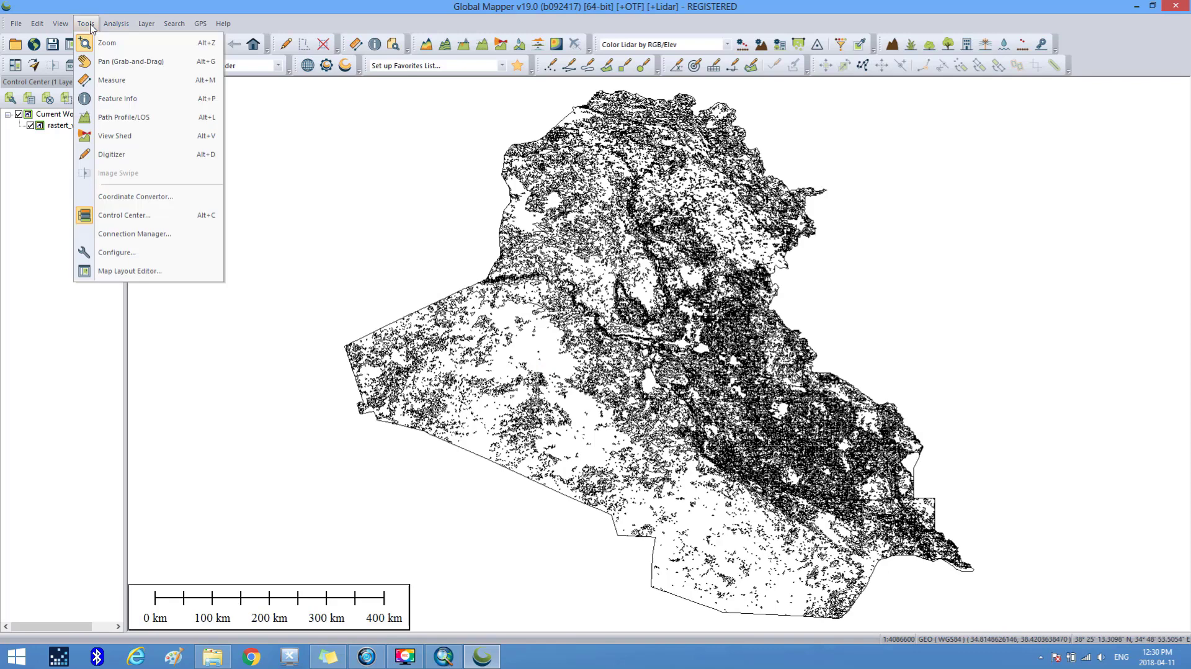
left_click(124, 252)
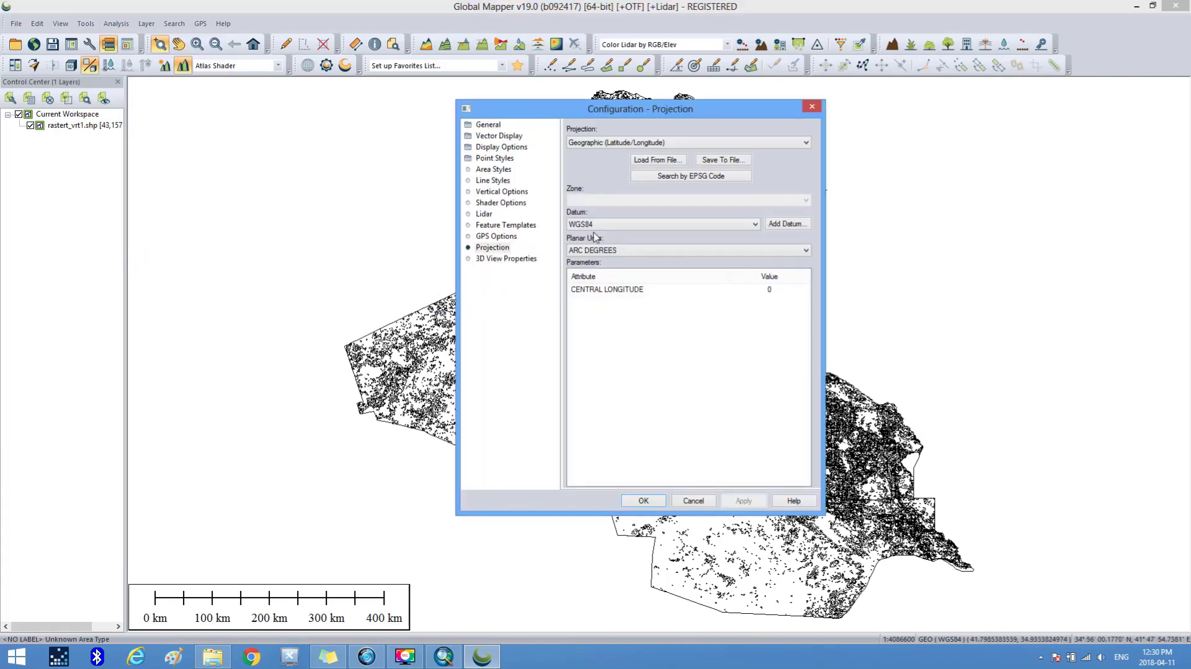
left_click(803, 143)
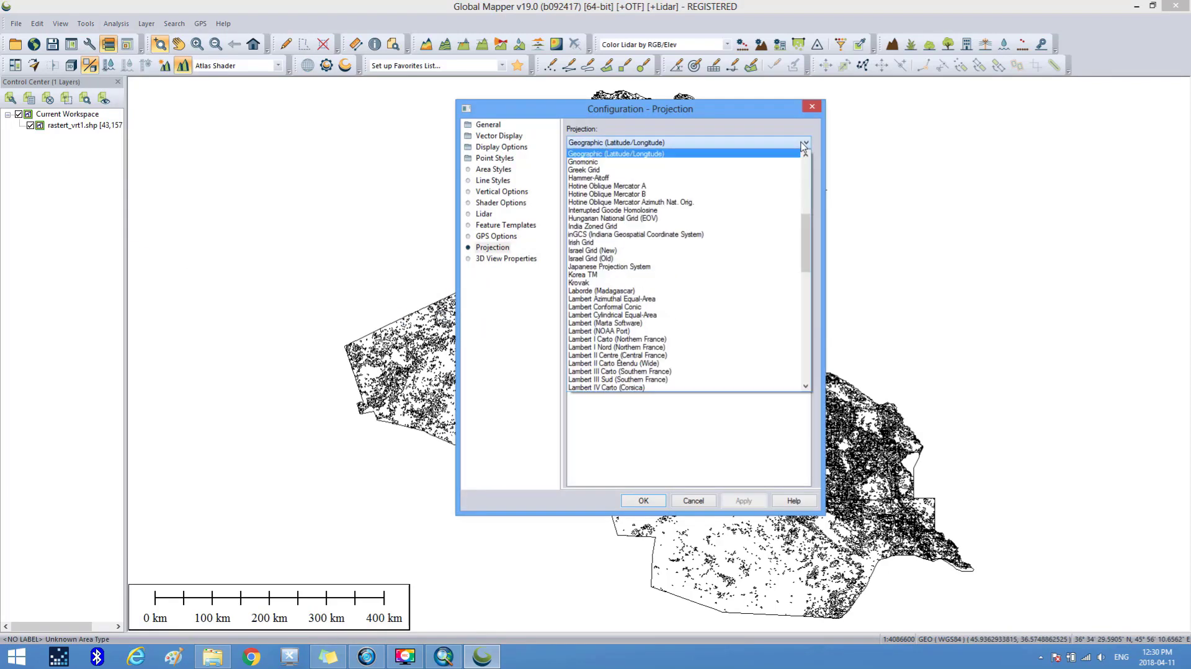
left_click_drag(806, 186, 808, 347)
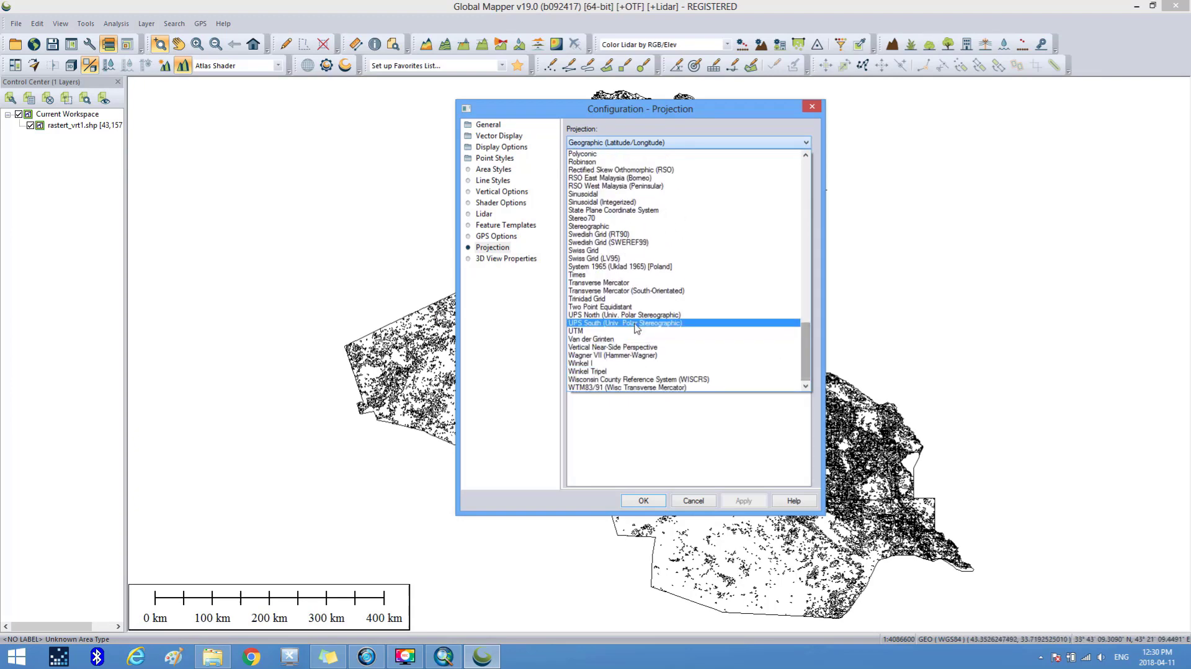
left_click(616, 335)
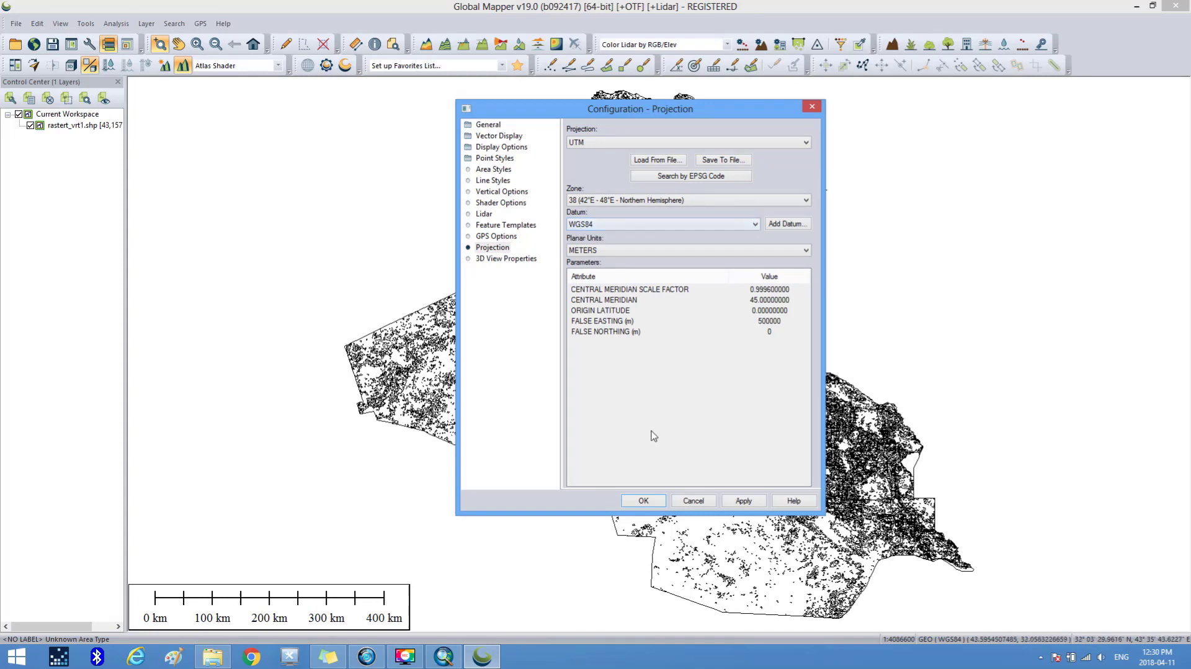
left_click(736, 500)
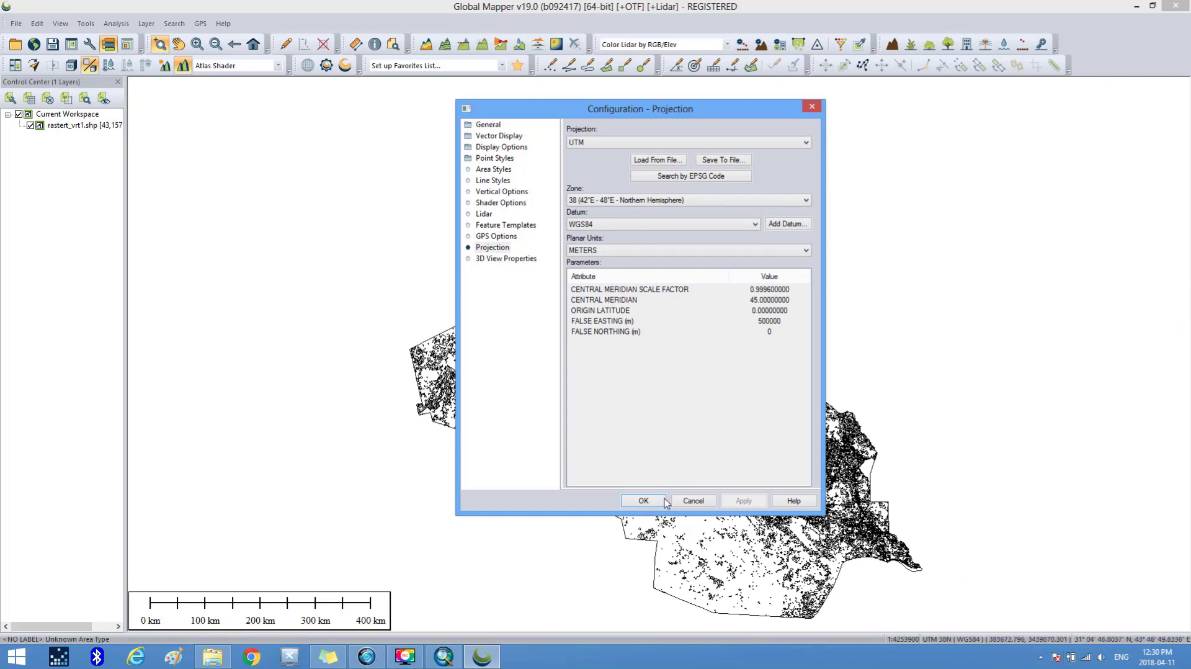
left_click(643, 500)
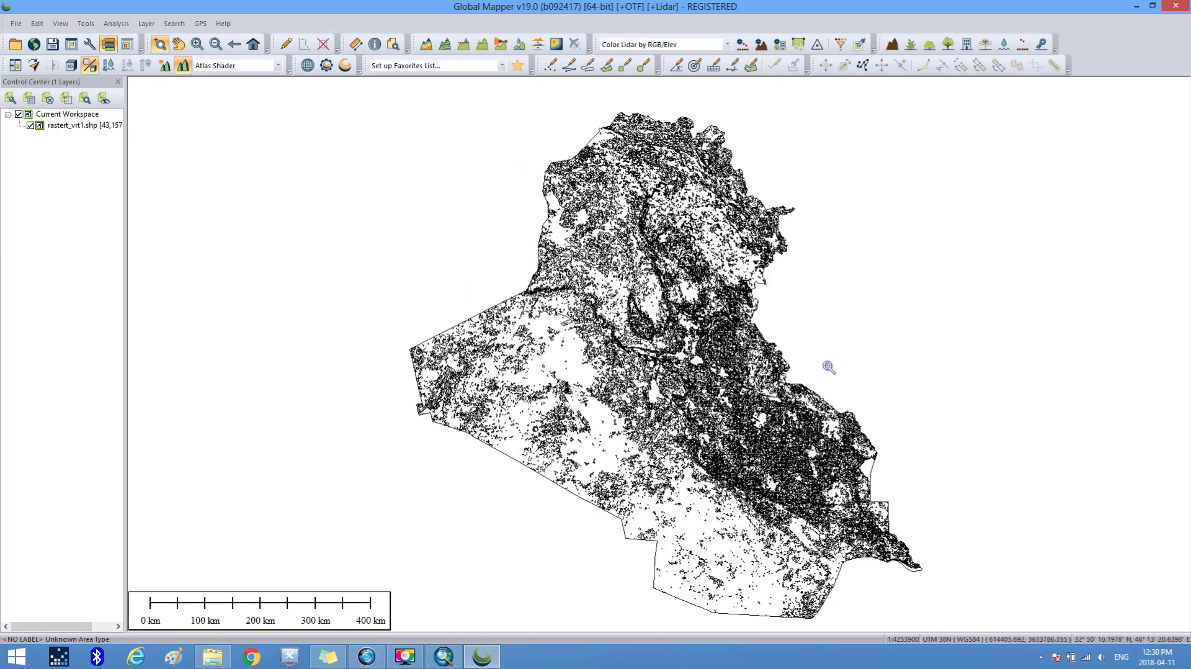
Step: Minimize Global Mapper and create a new folder inside the desktop's IRQ_msk_cov folder
left_click(1135, 7)
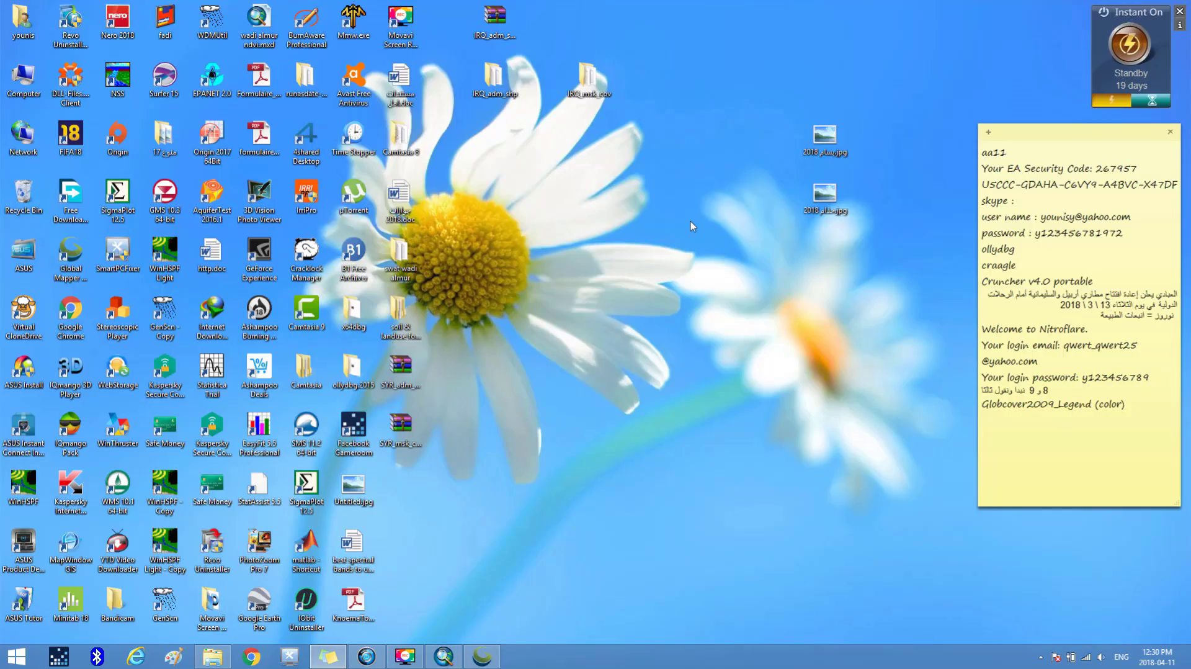
double_click(587, 84)
right_click(513, 320)
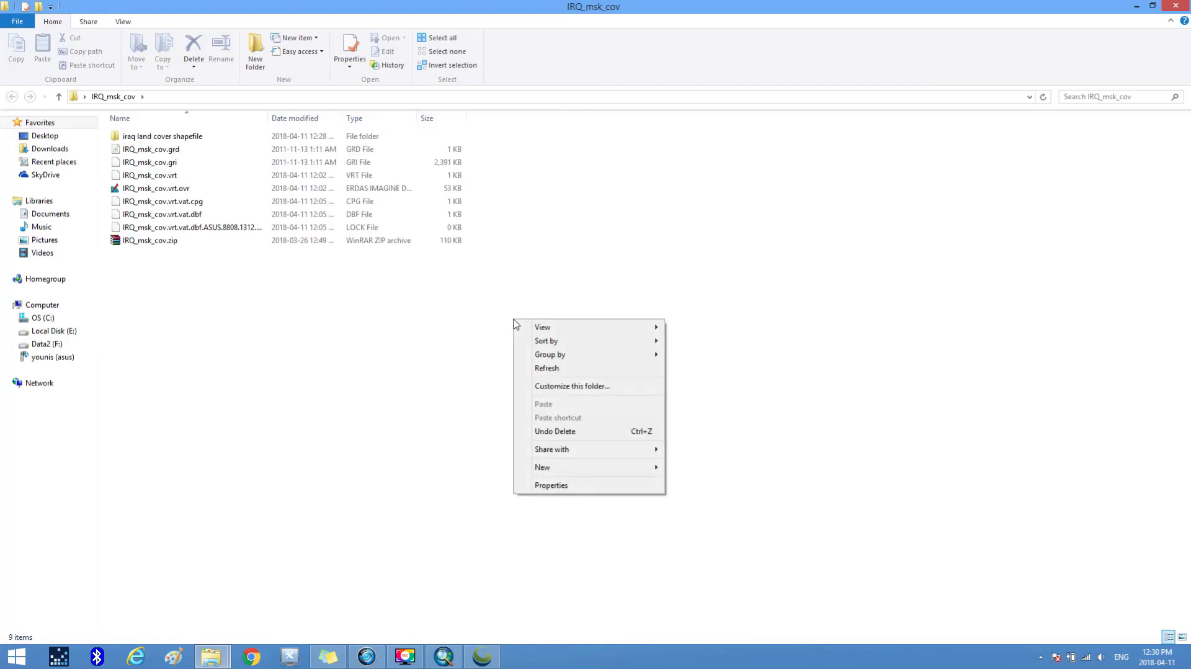
mouse_move(607, 470)
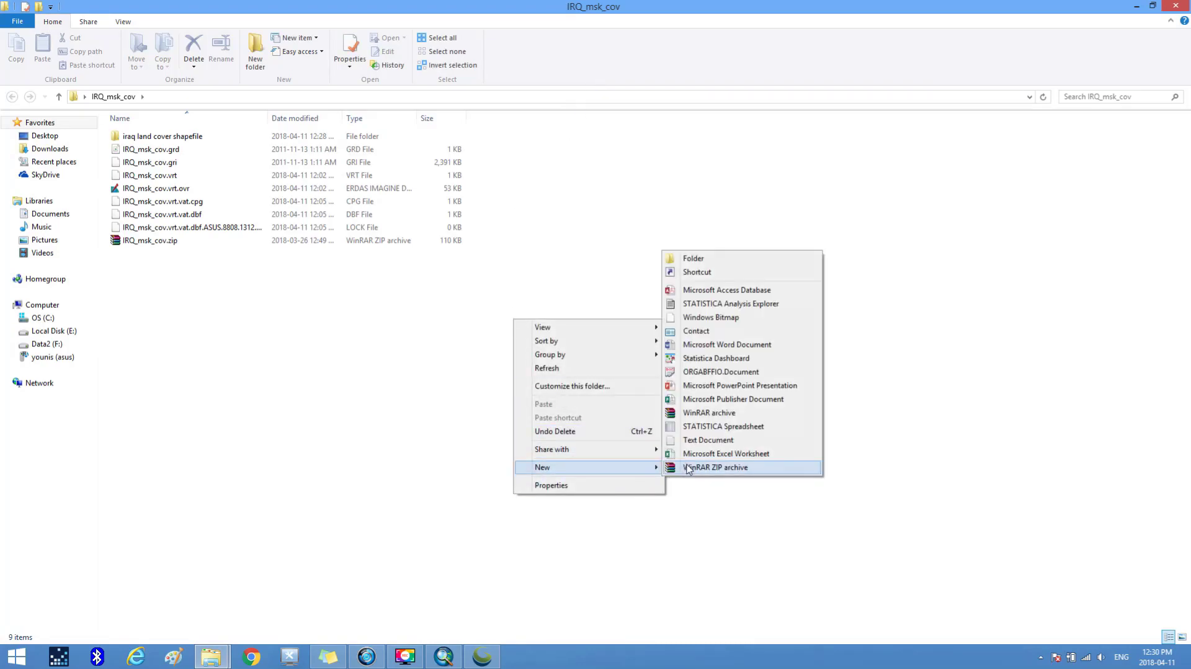
left_click(687, 260)
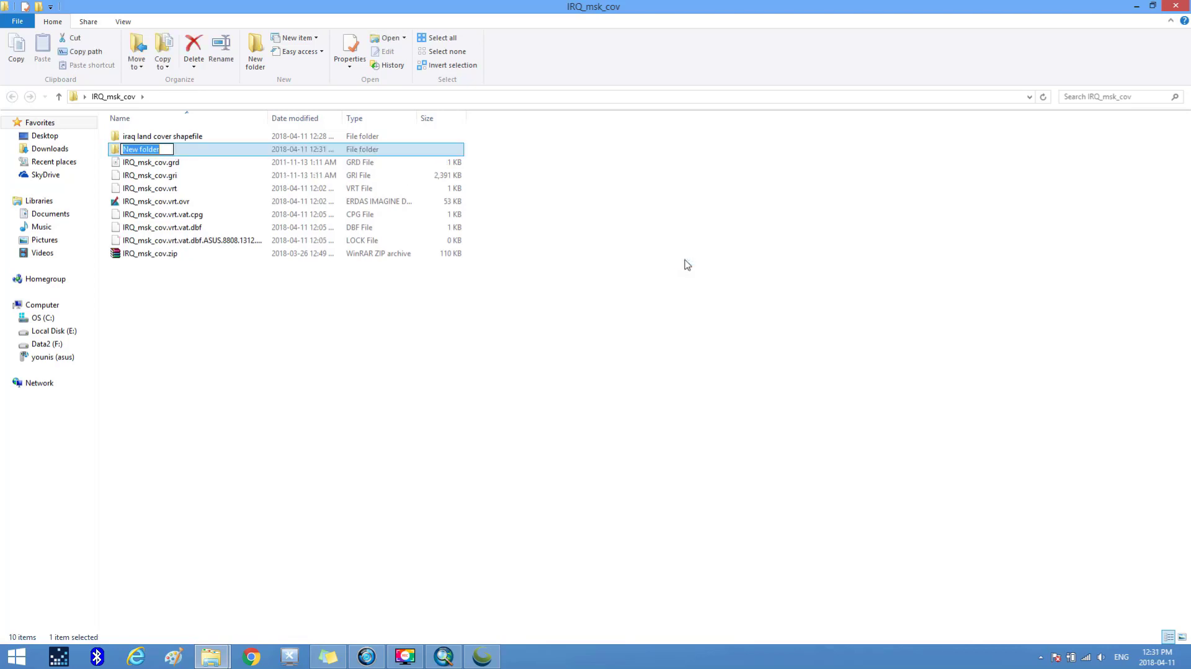
type("RasterT_vrt1")
key("BackSpace")
key("BackSpace")
key("BackSpace")
key("BackSpace")
key("BackSpace")
key("BackSpace")
key("BackSpace")
key("BackSpace")
key("BackSpace")
key("BackSpace")
key("BackSpace")
key("BackSpace")
Step: Name the new folder "iraq land cover shapefile utm" and close the folder window
type("iraq land cover shape")
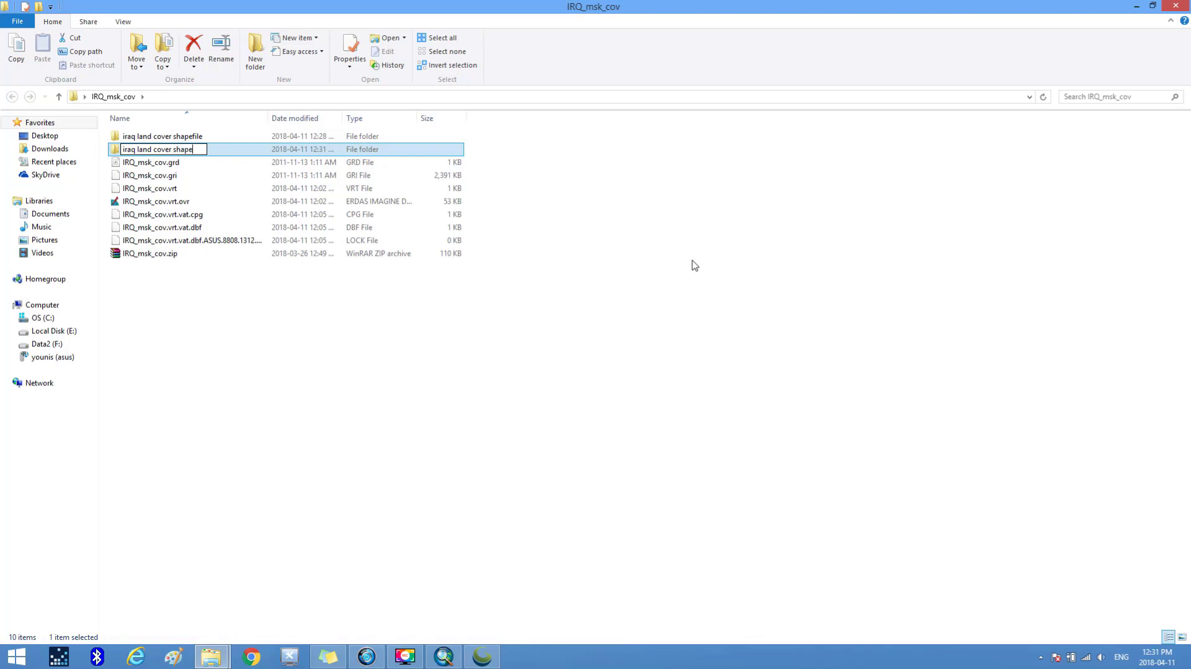
type("file utm")
left_click(545, 416)
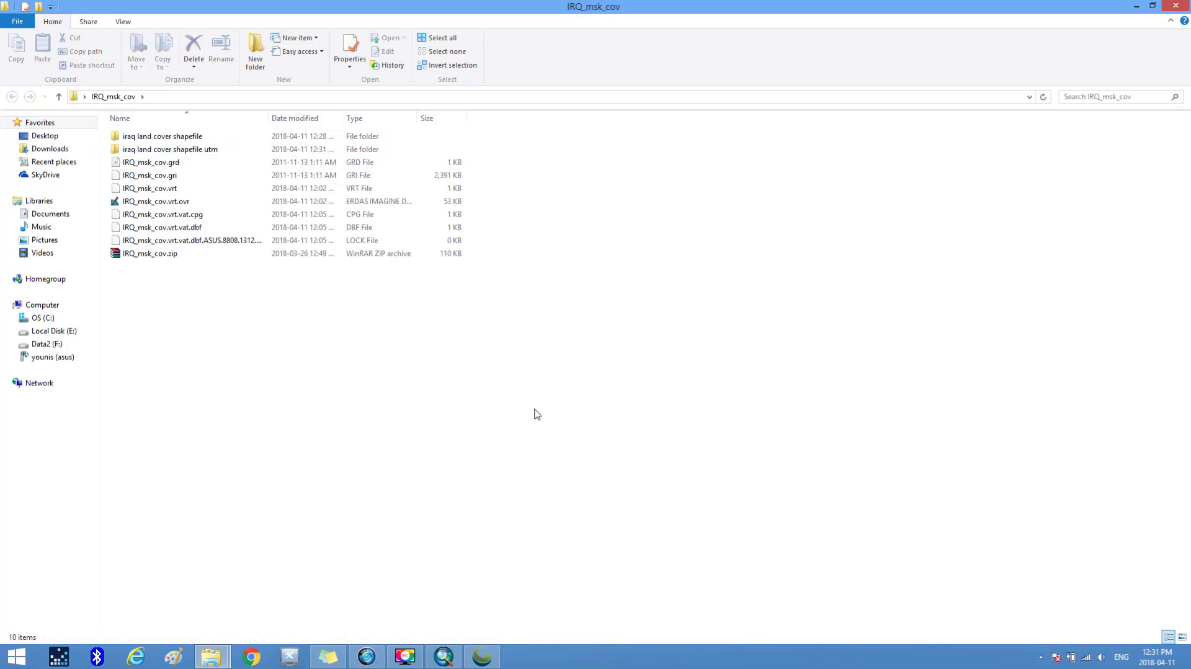
left_click(1177, 6)
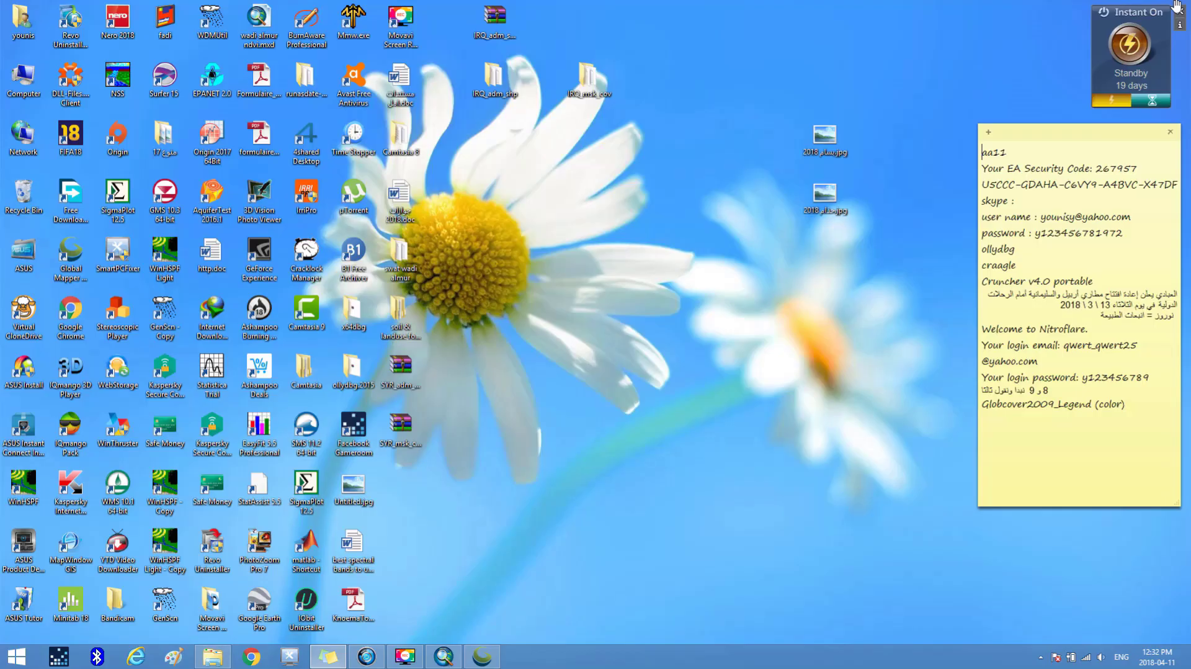
Step: Return to Global Mapper and start a vector export of the loaded layer in Shapefile format
left_click(483, 656)
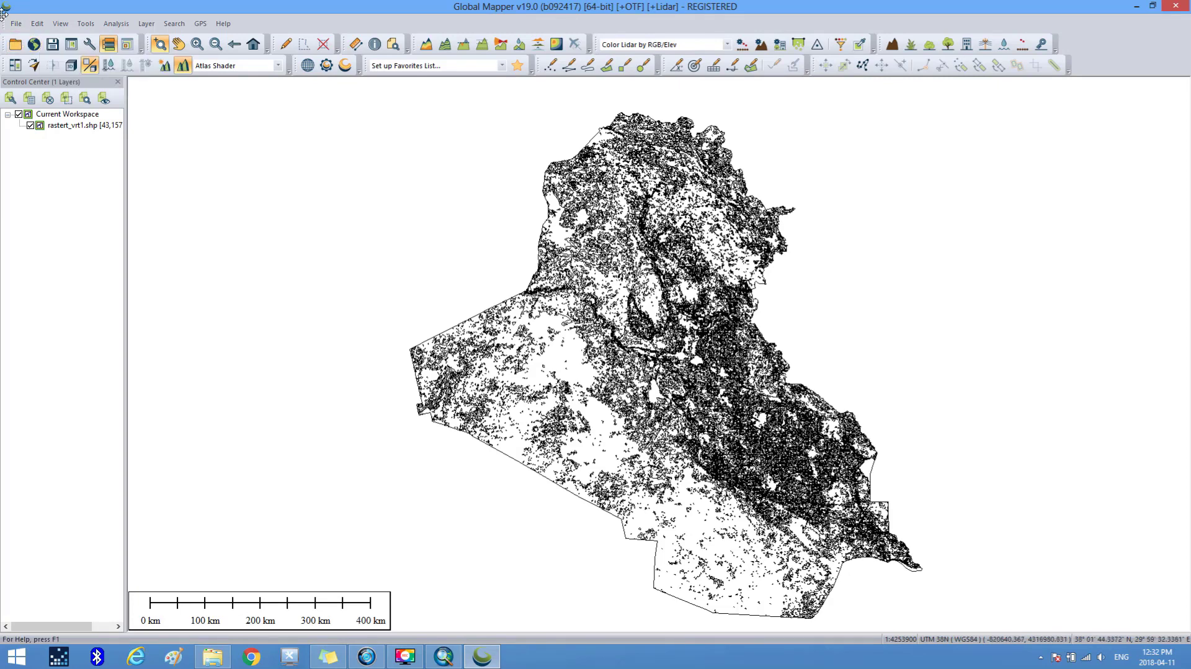
left_click(22, 25)
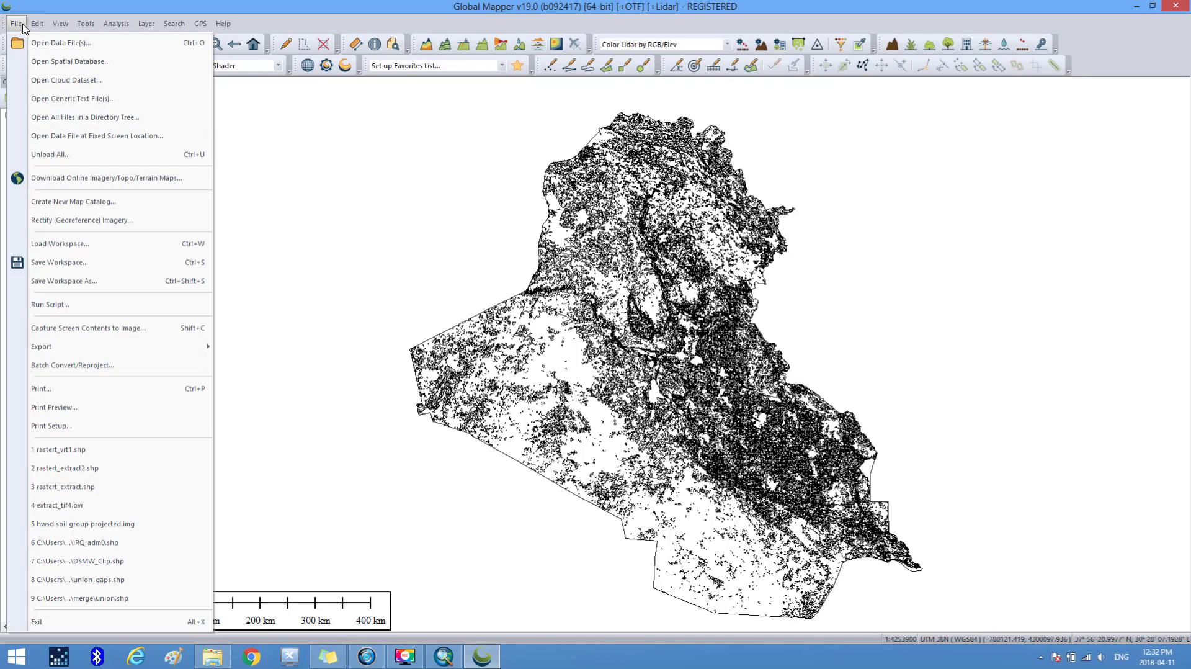
mouse_move(72, 345)
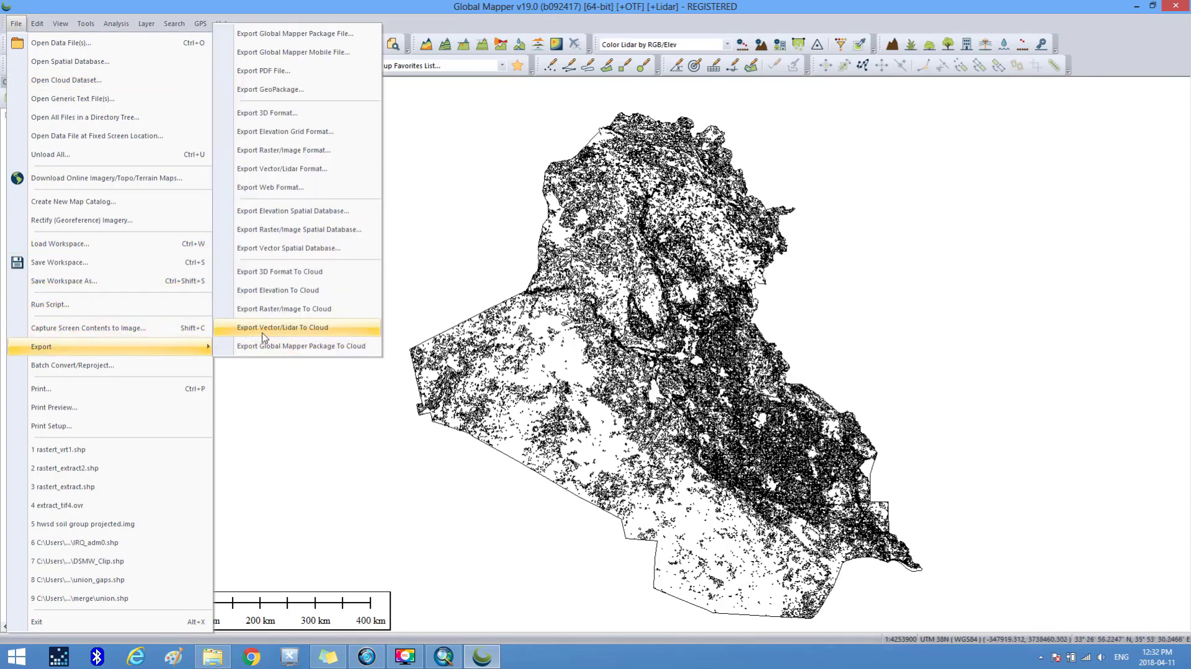
left_click(301, 172)
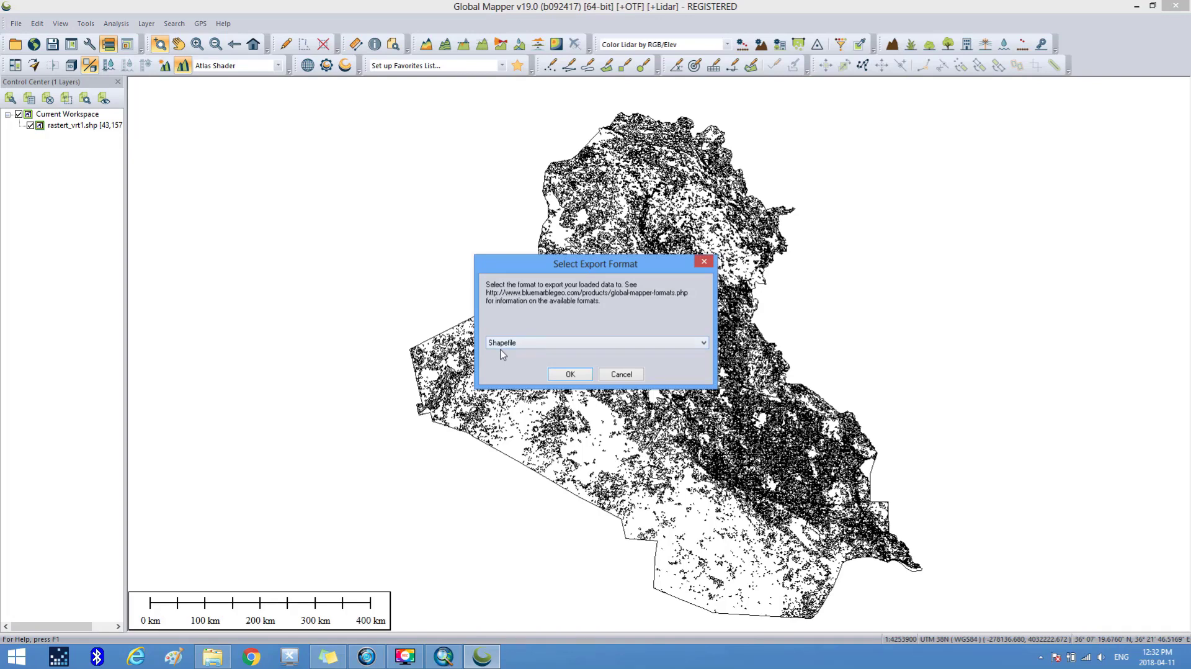
left_click(575, 378)
left_click(555, 403)
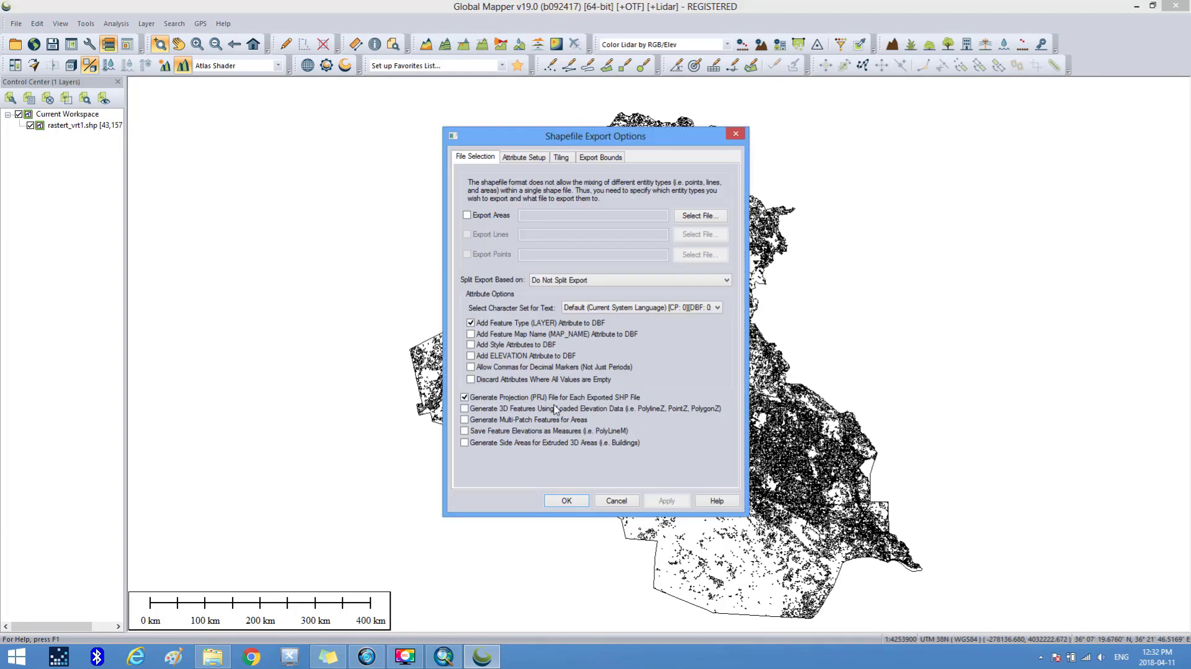
Step: Export the areas as "iraq land cover utm" into the desktop's IRQ_msk_cov\iraq land cover shapefile utm folder
left_click(467, 216)
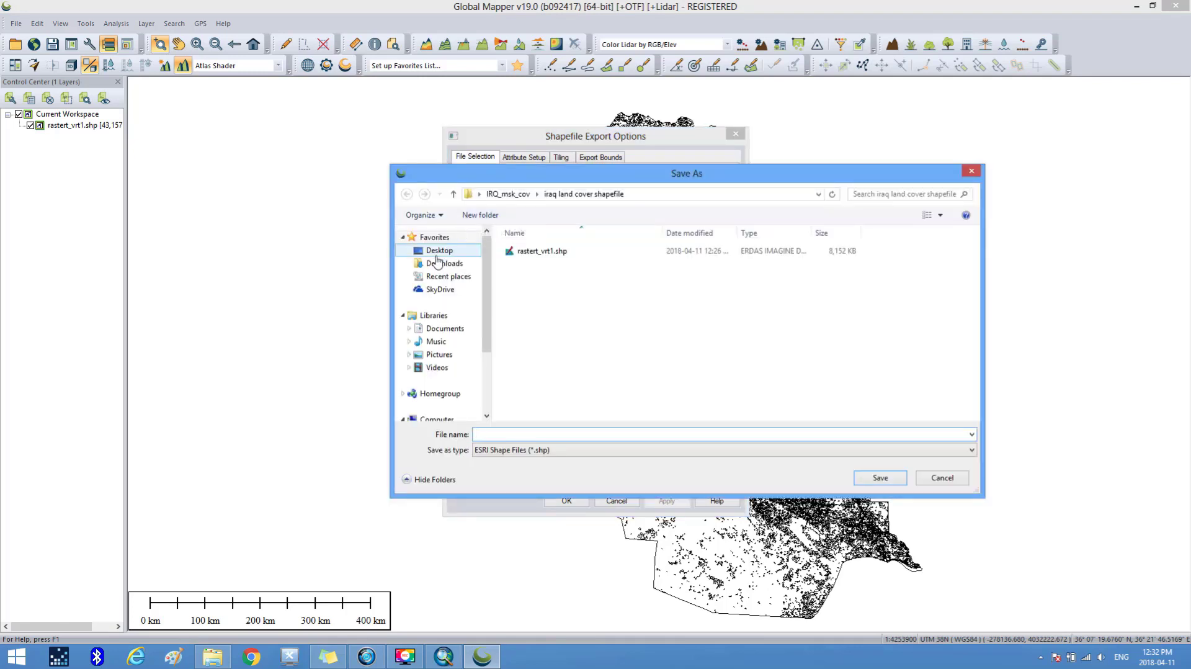
left_click(438, 251)
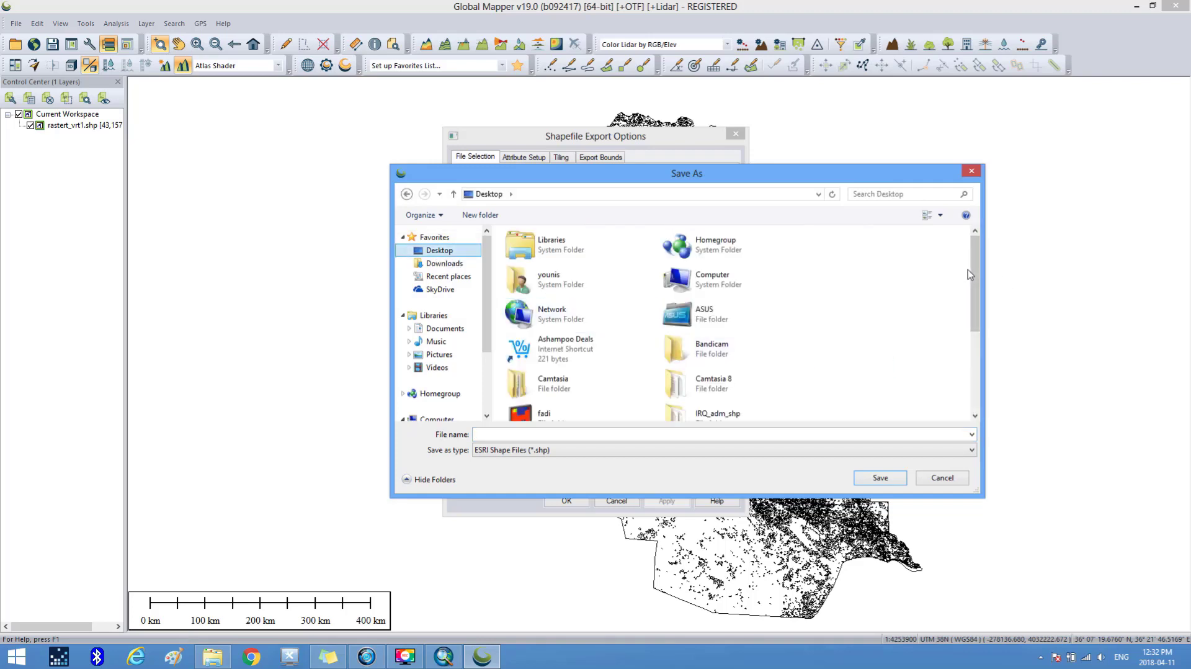
left_click_drag(969, 270, 978, 321)
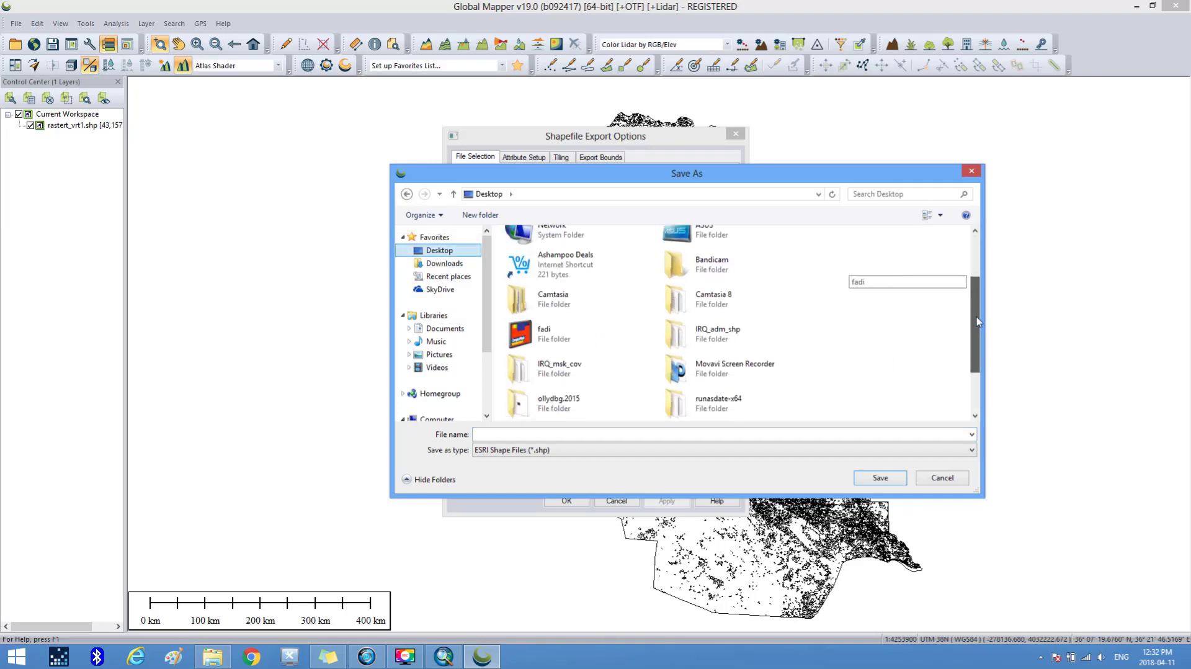
left_click(566, 365)
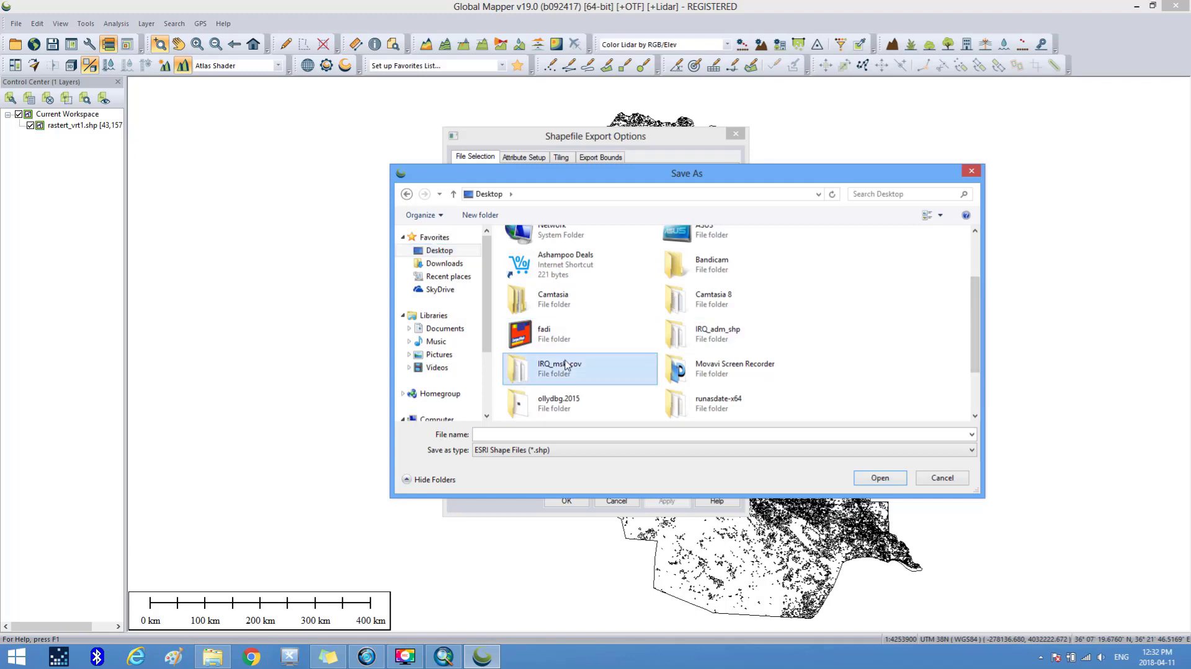
double_click(566, 365)
left_click(548, 265)
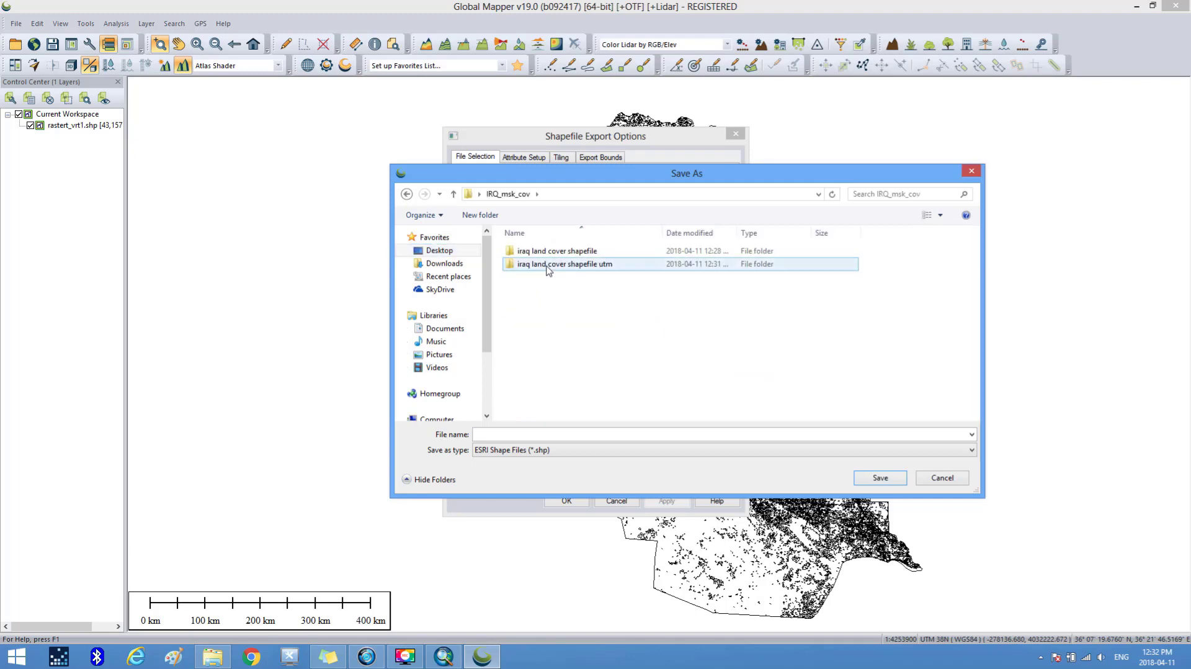
double_click(548, 266)
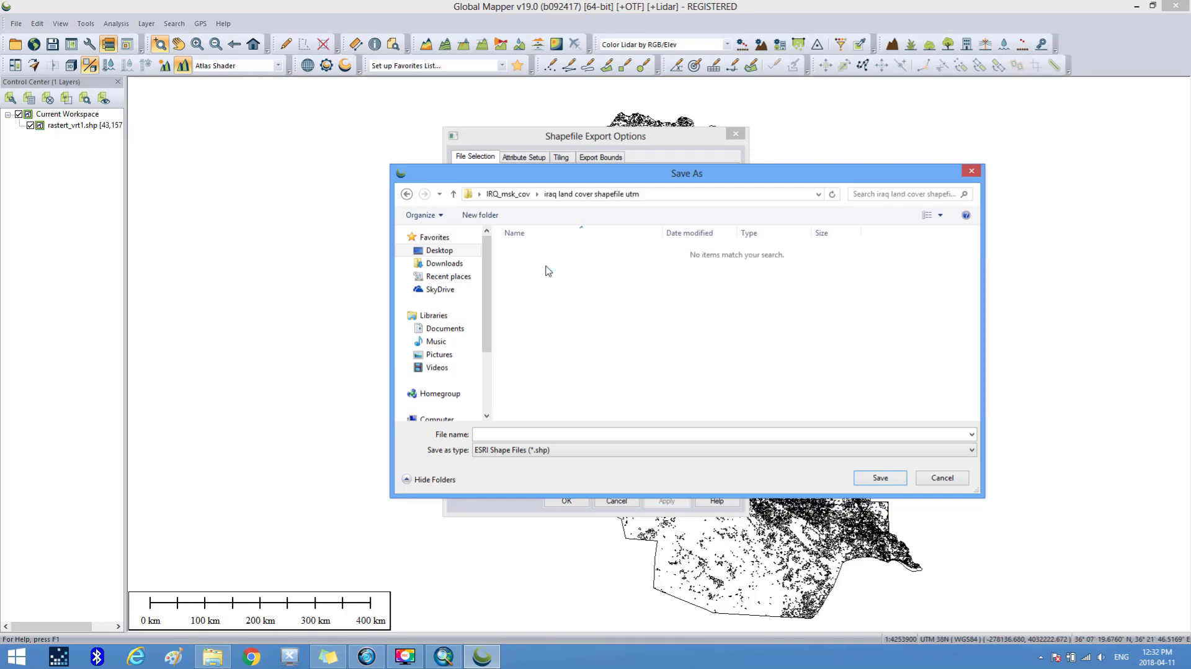
left_click(484, 431)
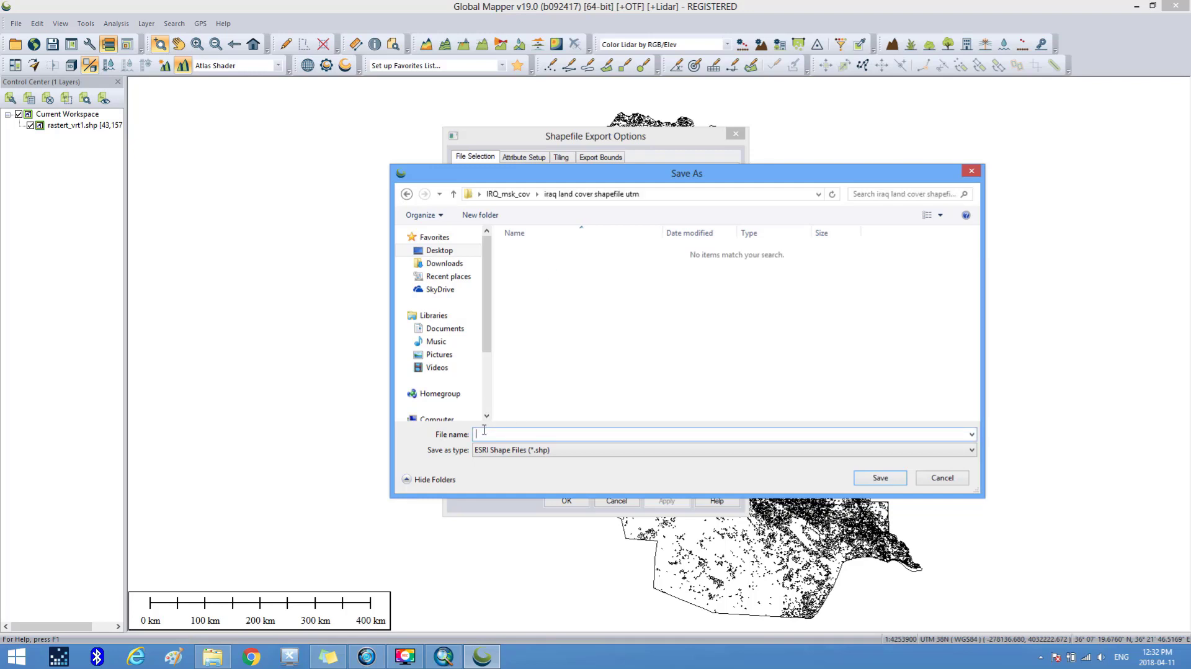
type("iraq land cover utm")
left_click(881, 478)
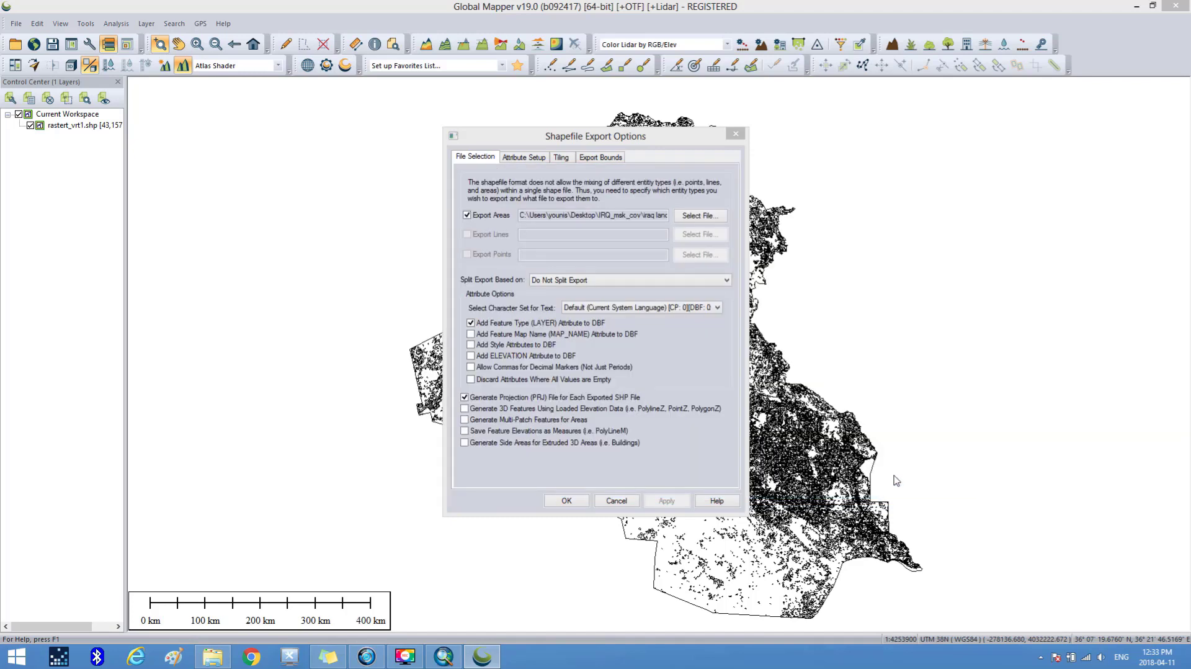
left_click(568, 501)
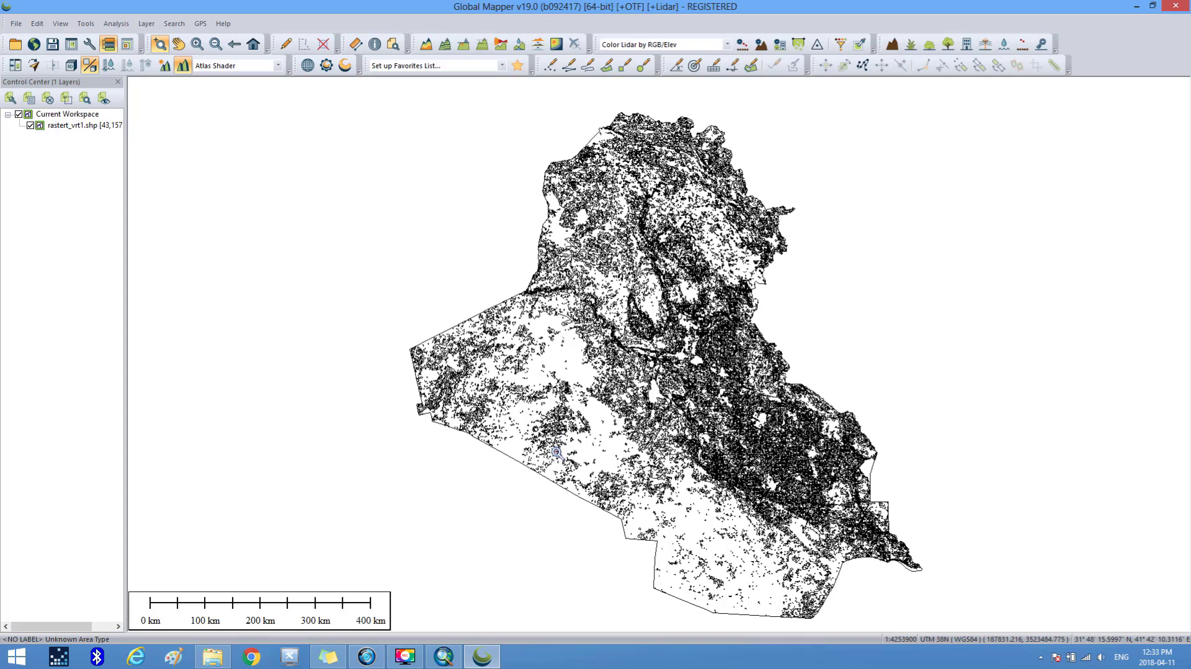
Step: Close Global Mapper and check the exported iraq land cover utm.shp in the desktop's IRQ_msk_cov\iraq land cover shapefile utm folder
left_click(1183, 6)
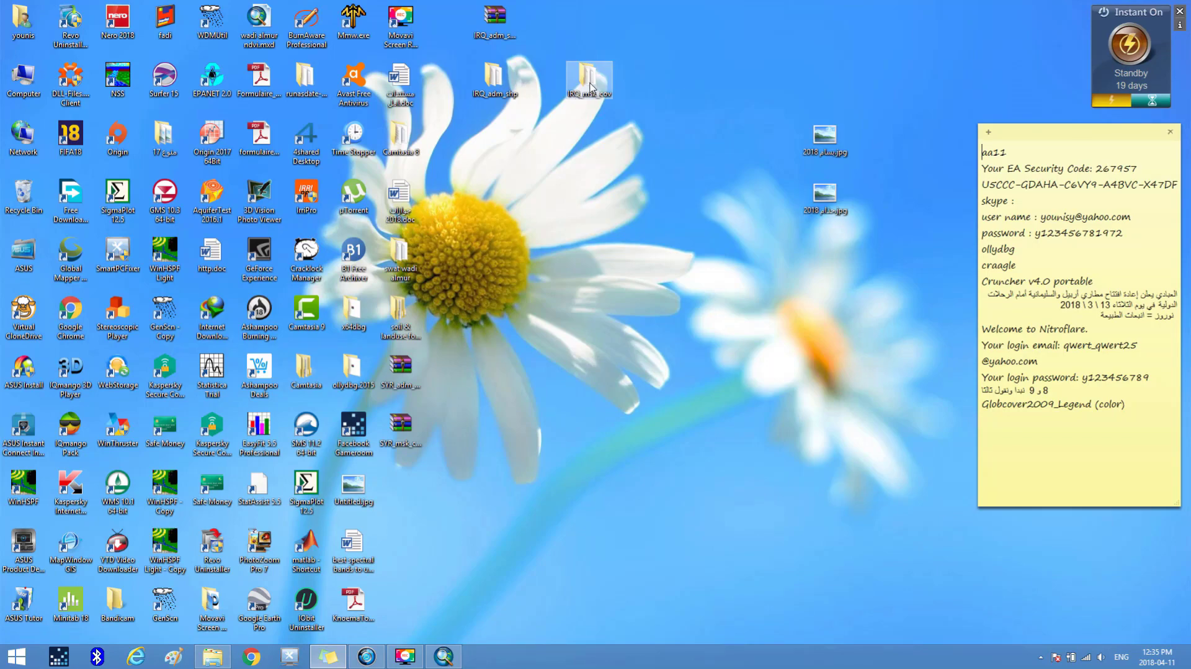
double_click(590, 87)
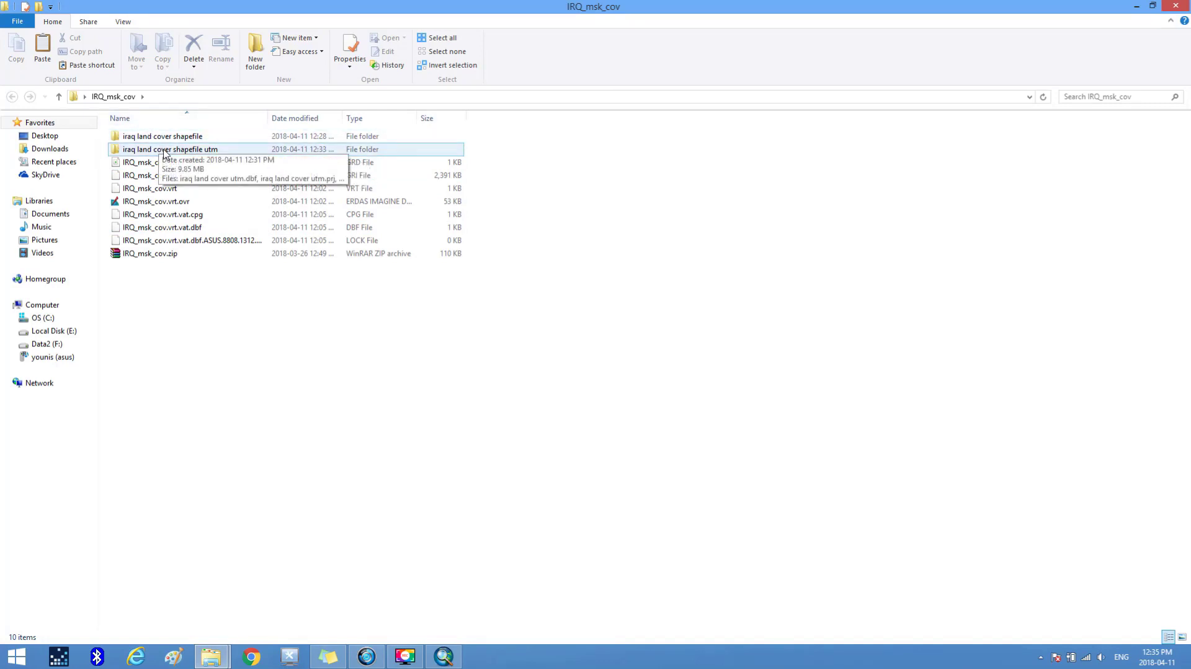
double_click(164, 151)
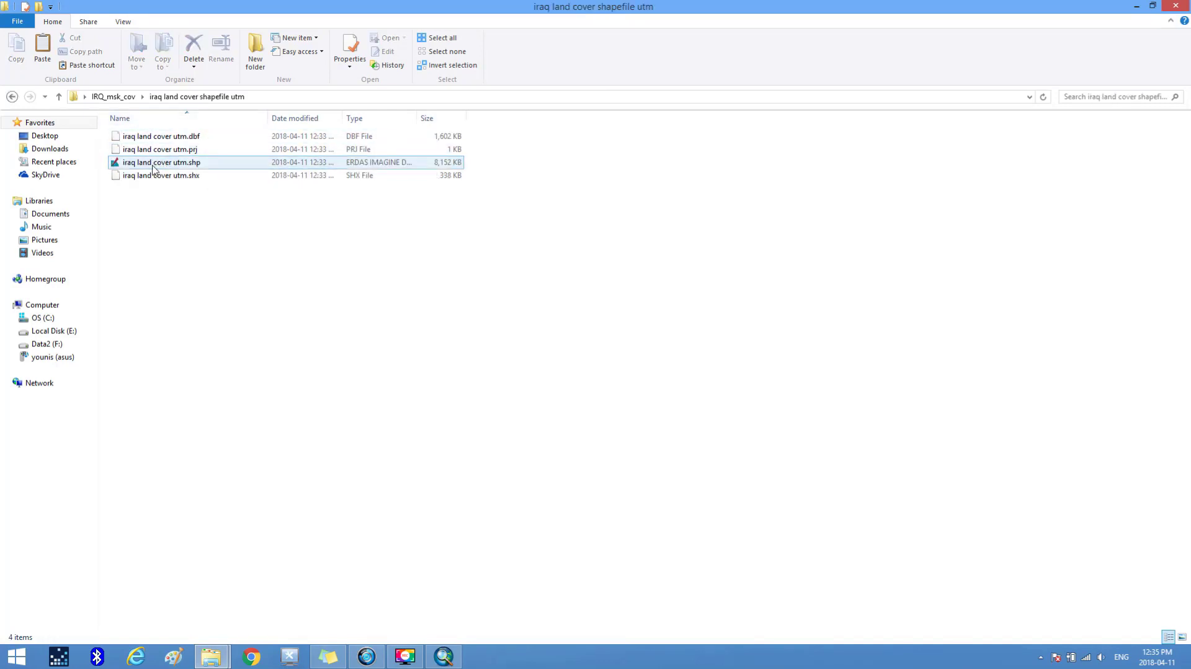
left_click(155, 164)
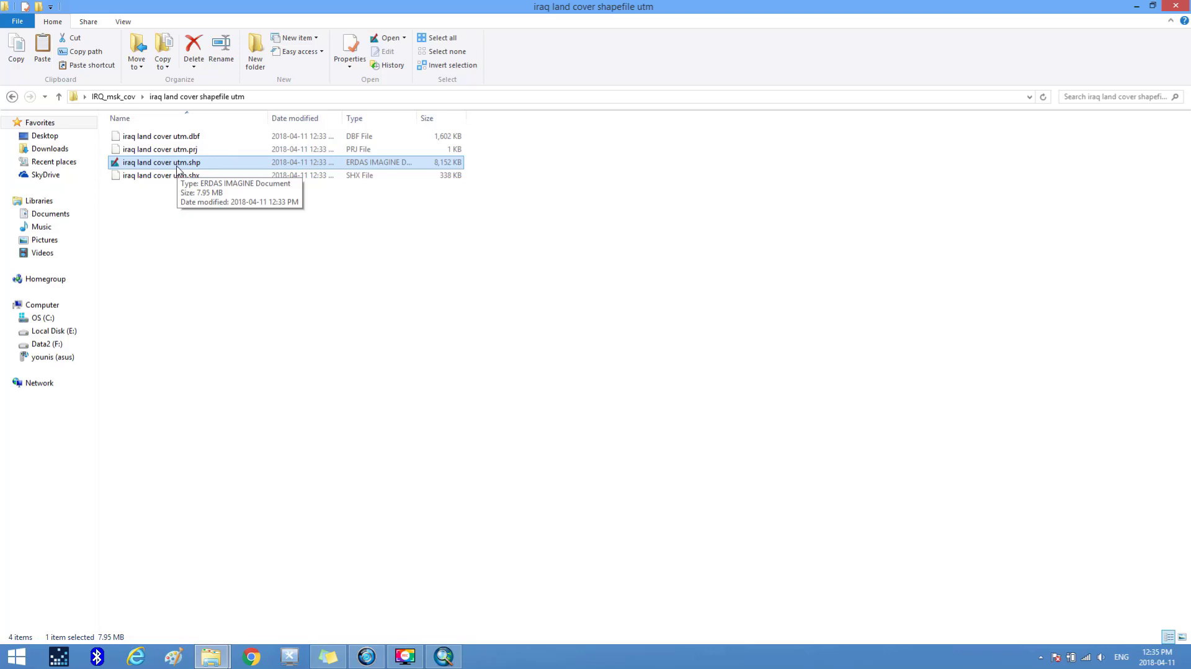
left_click(561, 184)
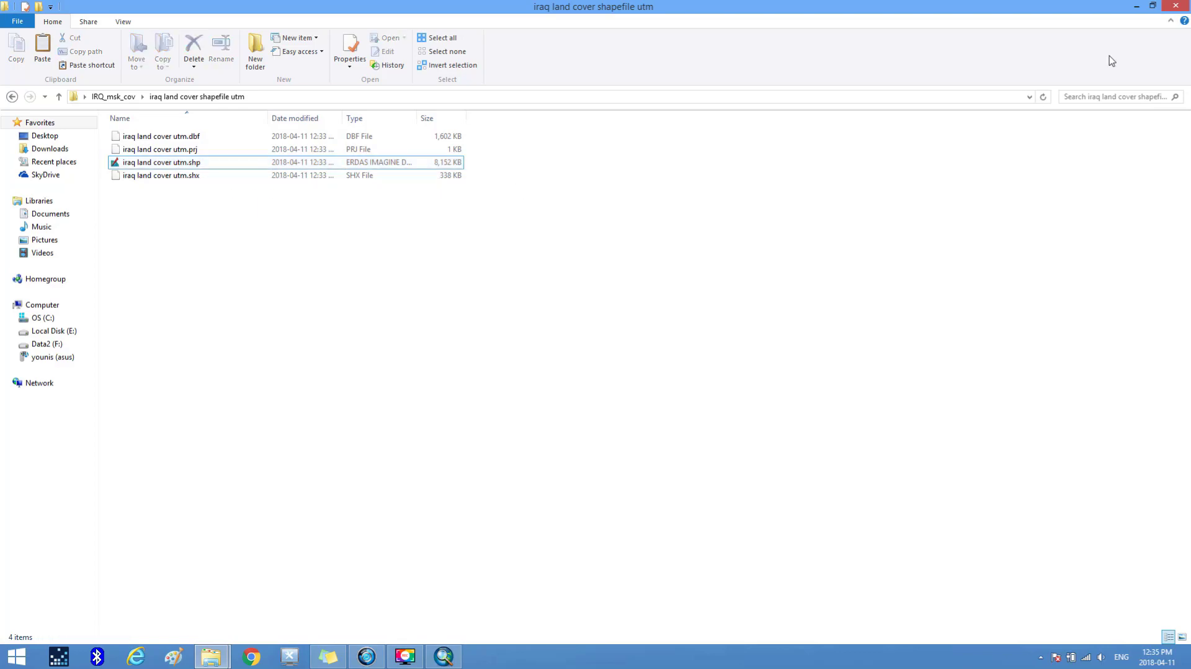
left_click(1174, 7)
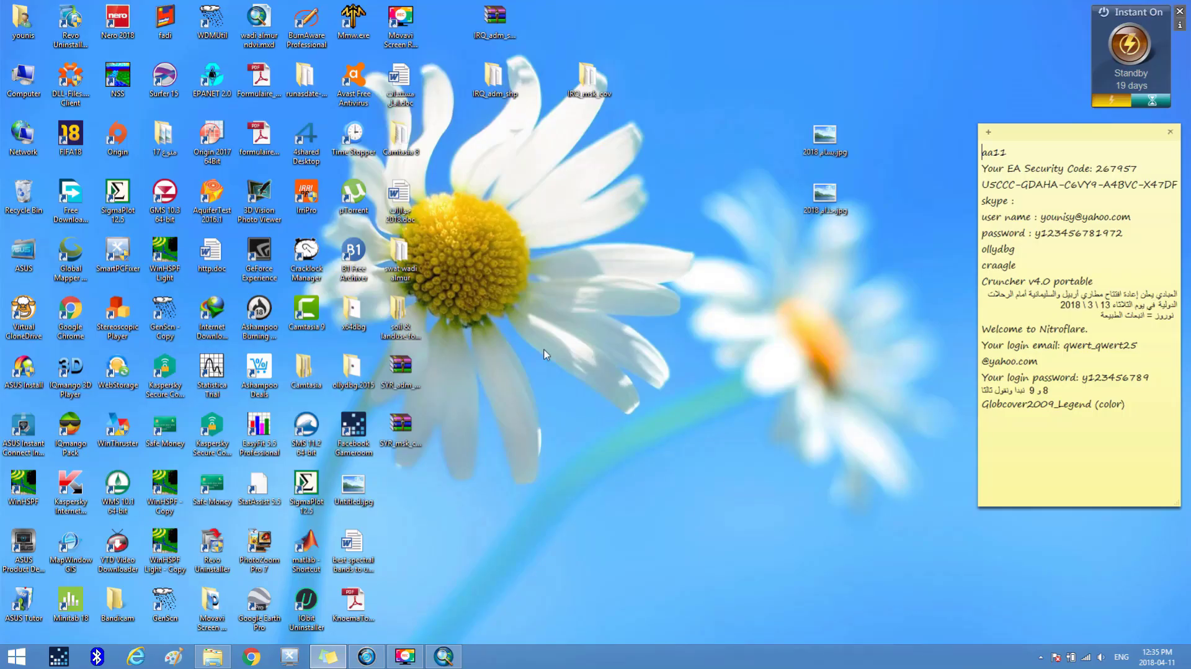
Step: Inspect iraq land cover utm.shp in the "iraq land cover shapefile utm" folder of the IRQ_msk_cov copy on Data2 (F:), then minimize that window
left_click(213, 660)
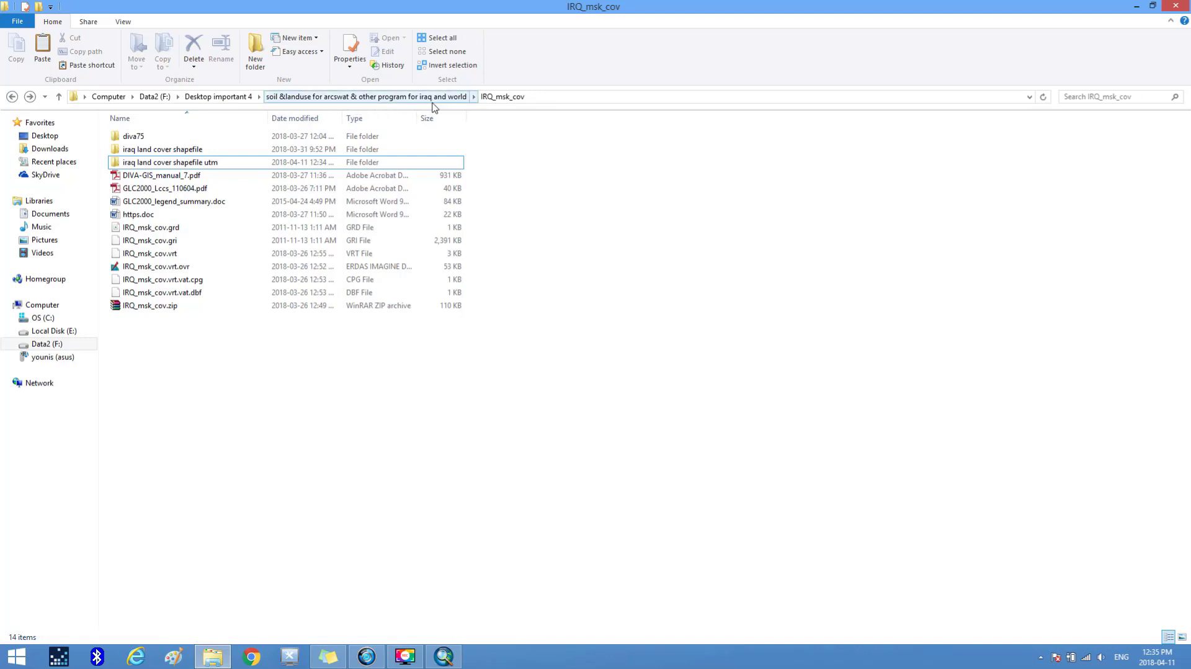
double_click(178, 165)
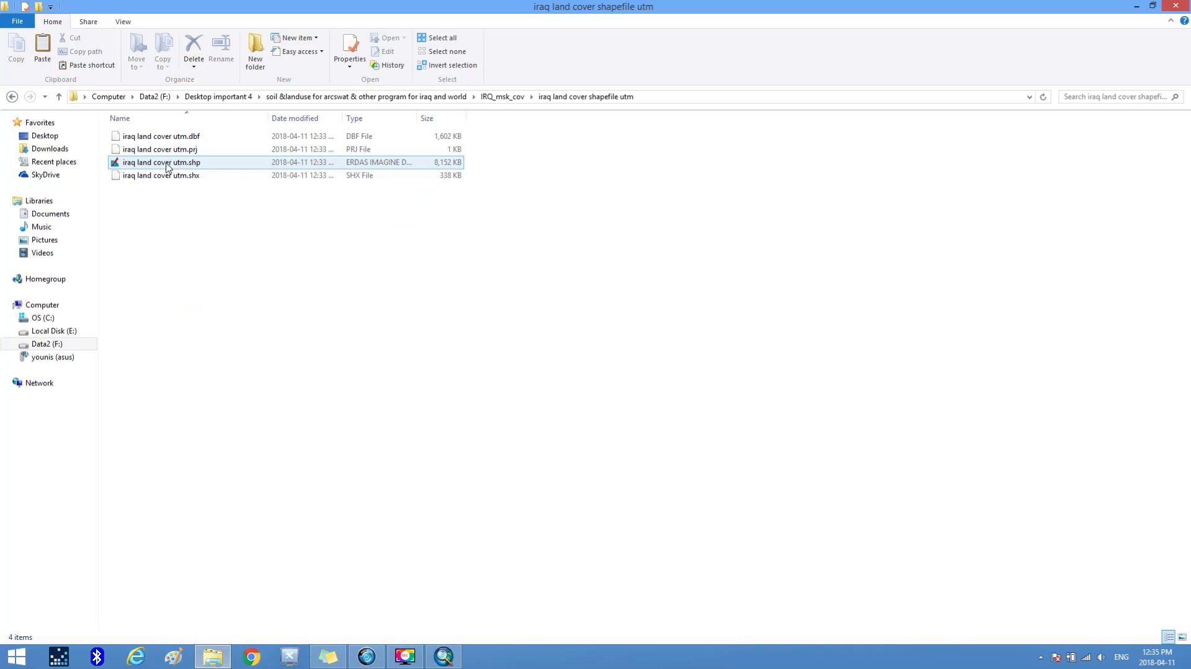
left_click(167, 162)
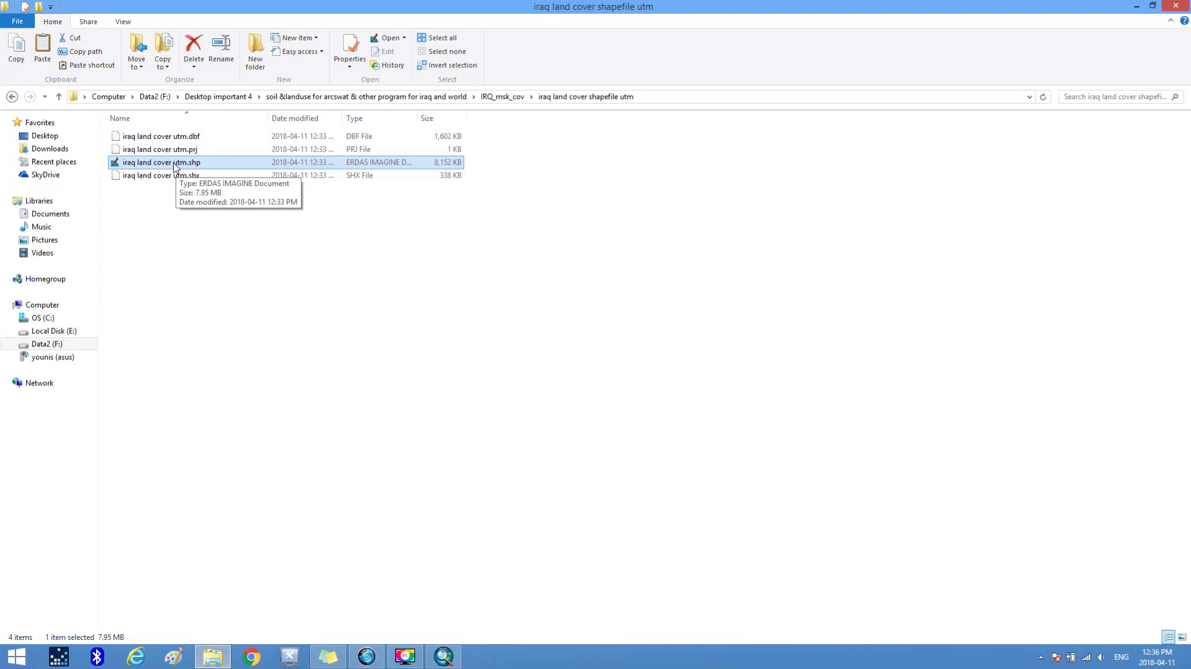
left_click(1137, 6)
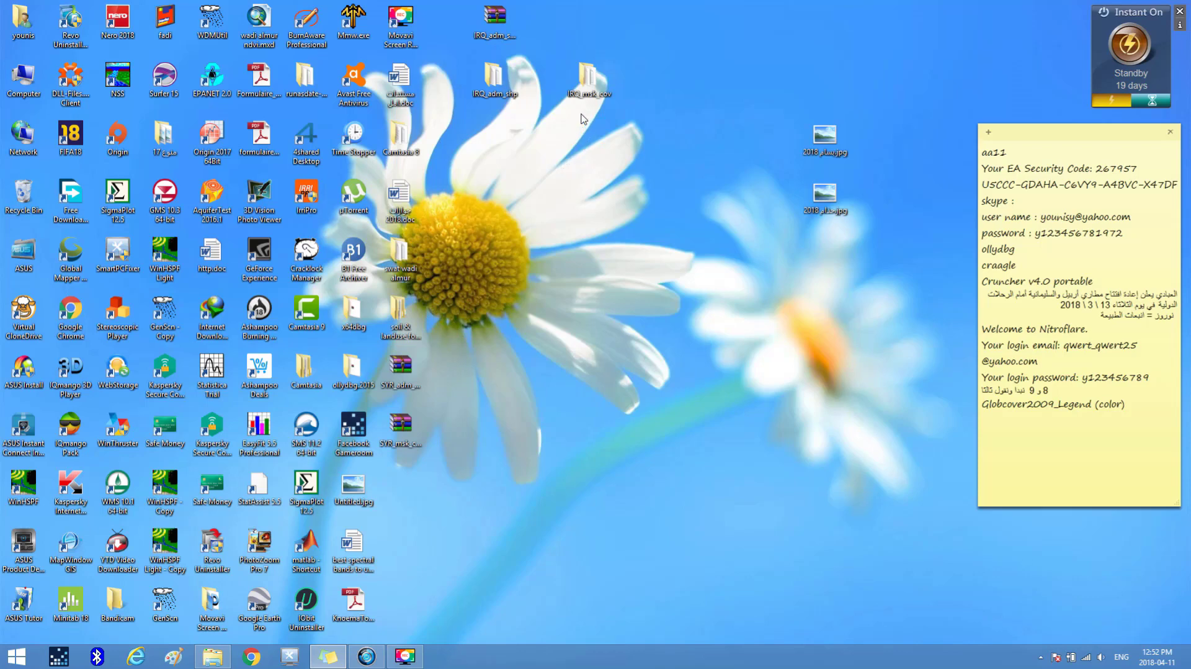
Step: Move the desktop's IRQ_msk_cov folder into the soil and landuse folder for Iraq and the world, and refresh the desktop
left_click_drag(588, 102, 402, 325)
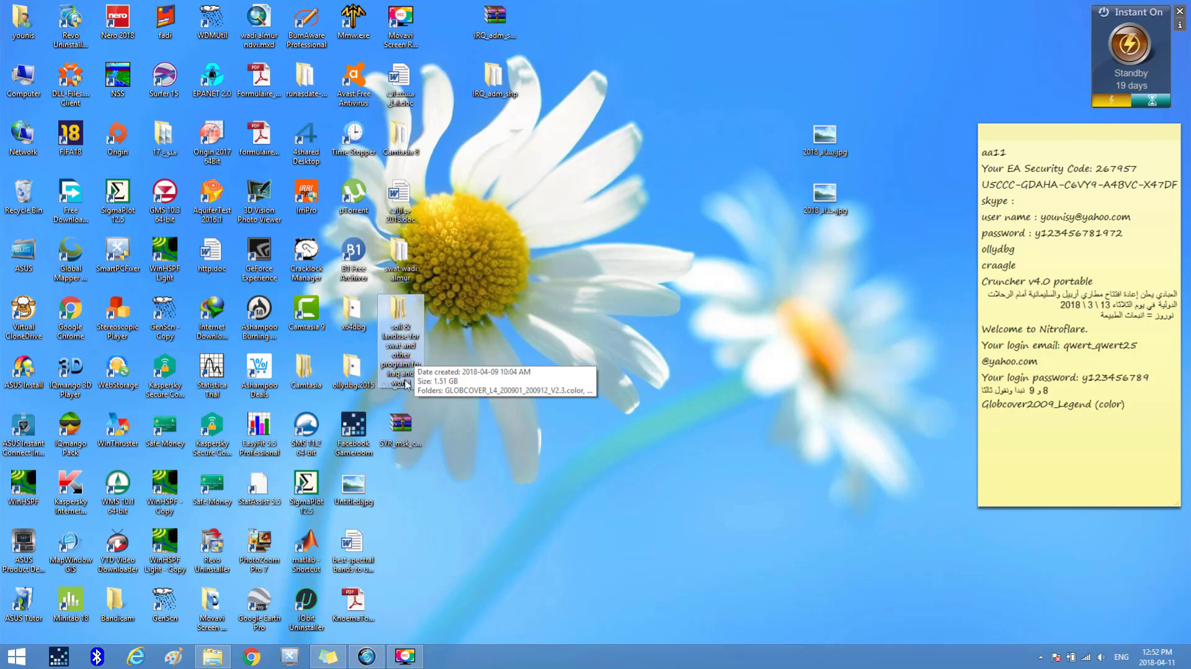
right_click(507, 316)
left_click(571, 351)
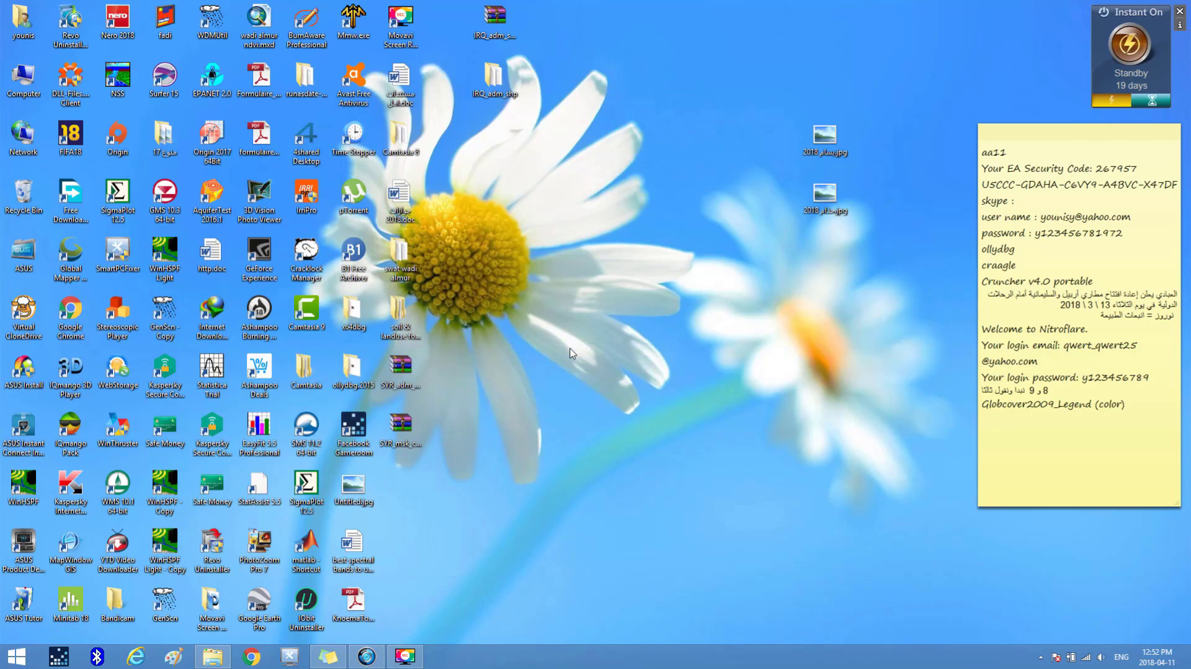